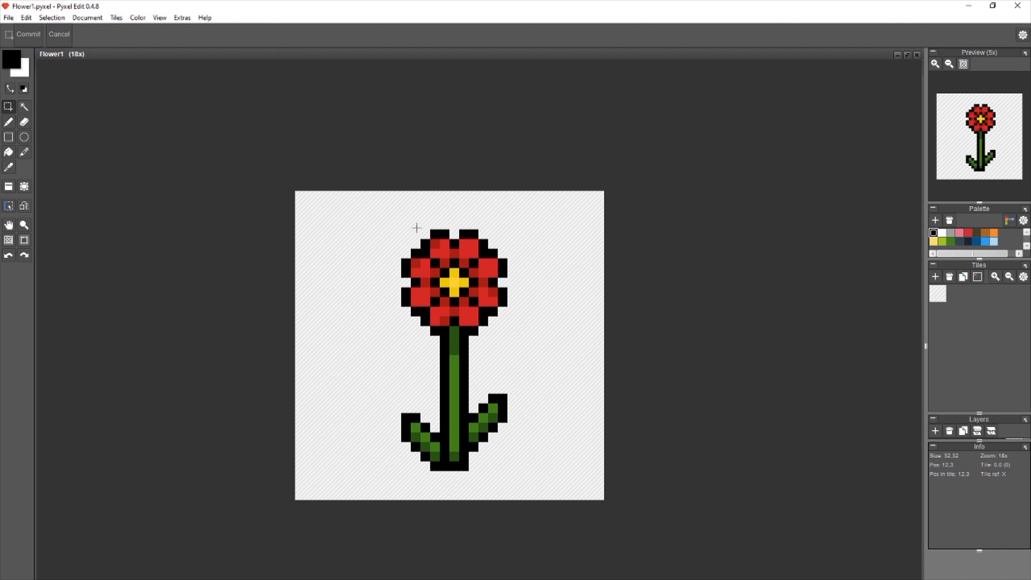
key("space")
left_click_drag(453, 262, 516, 230)
scroll(515, 229, "up", 4)
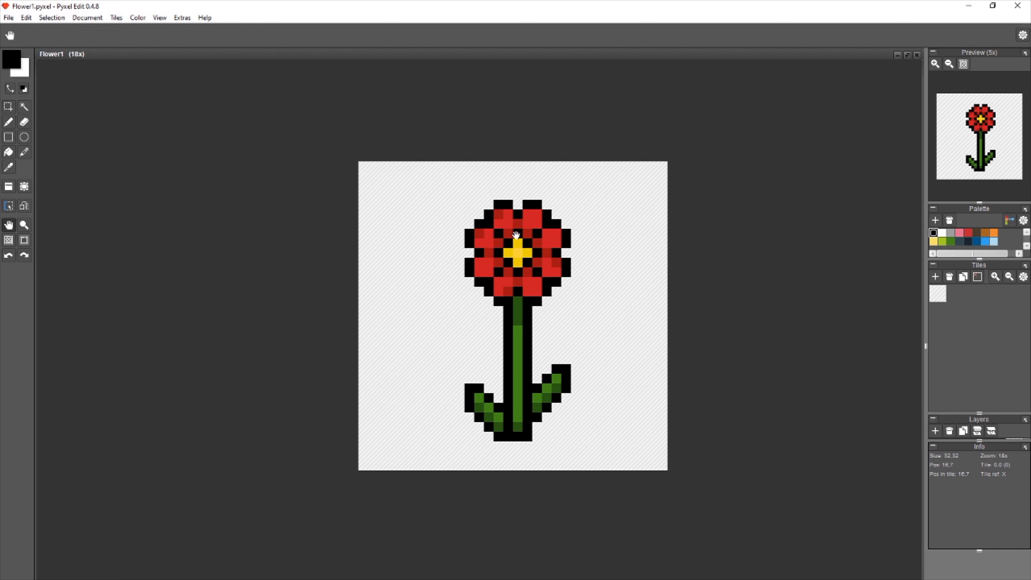
key("s")
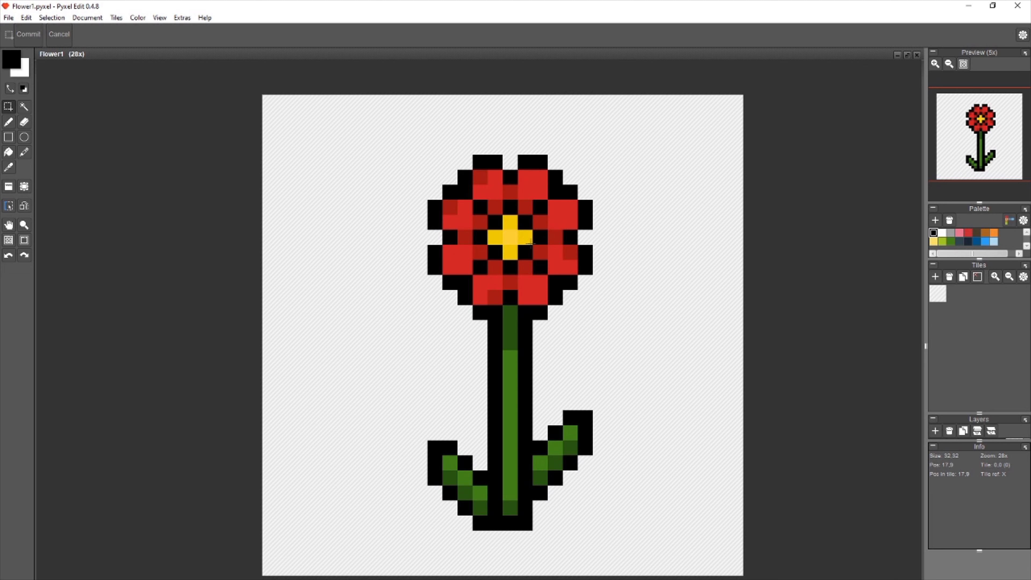
key("b")
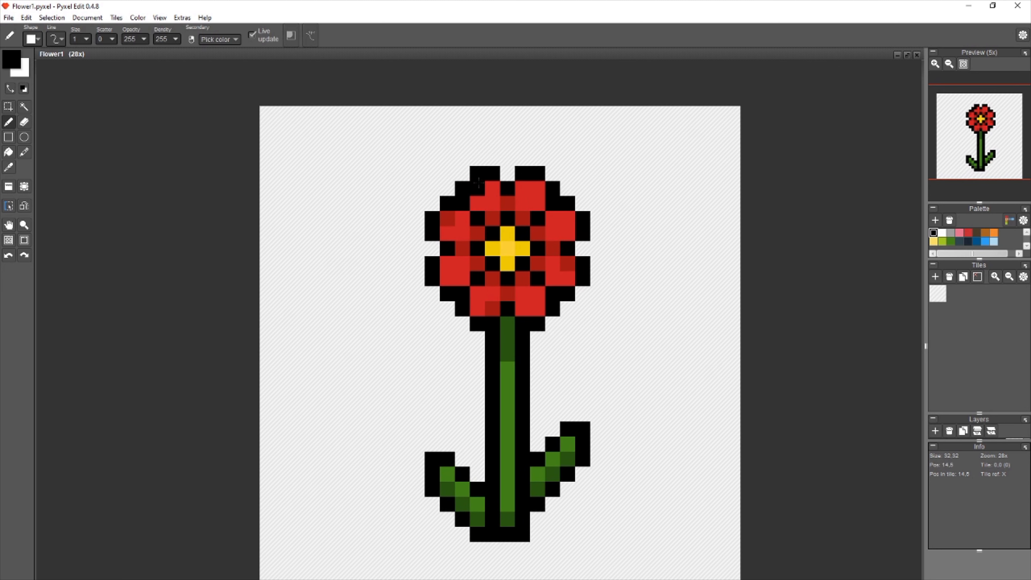
left_click(567, 218)
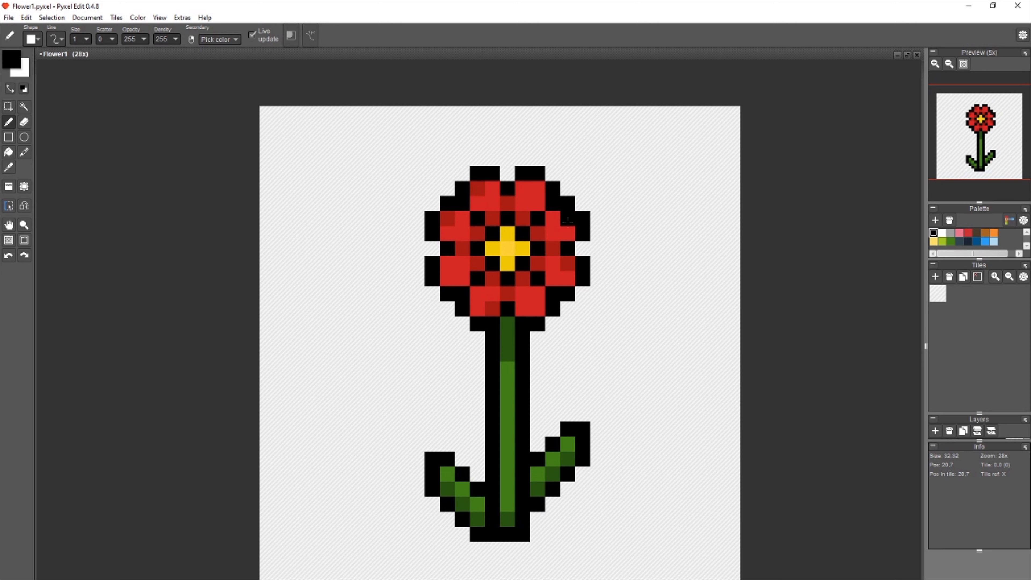
left_click(567, 219, "alt")
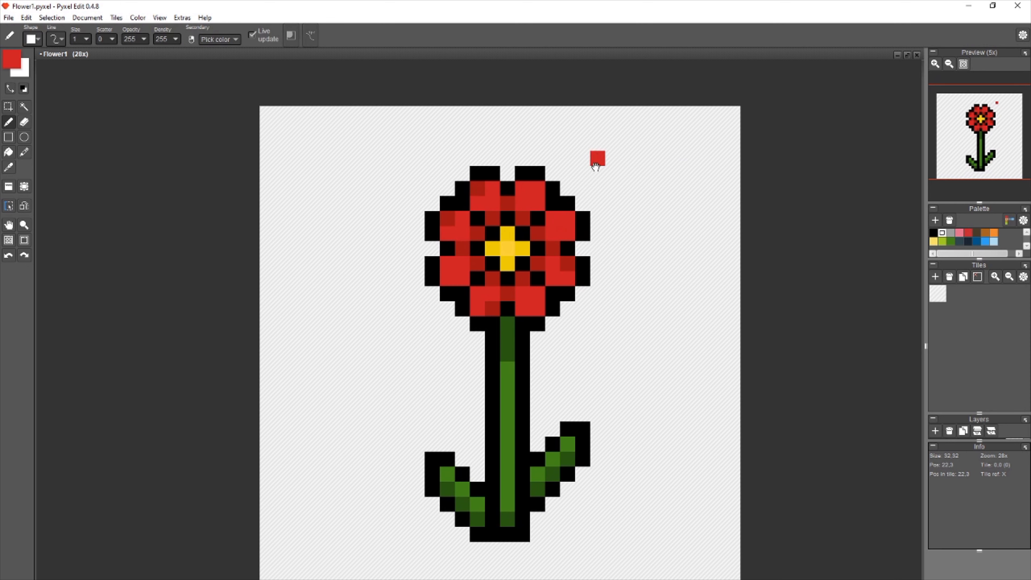
left_click_drag(595, 167, 593, 191)
key("s")
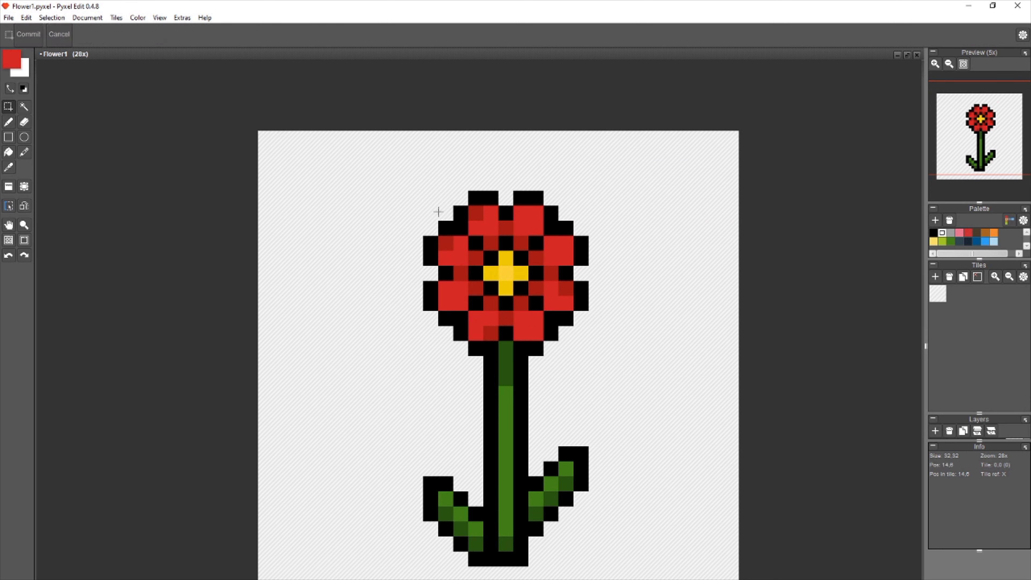
left_click_drag(378, 176, 654, 565)
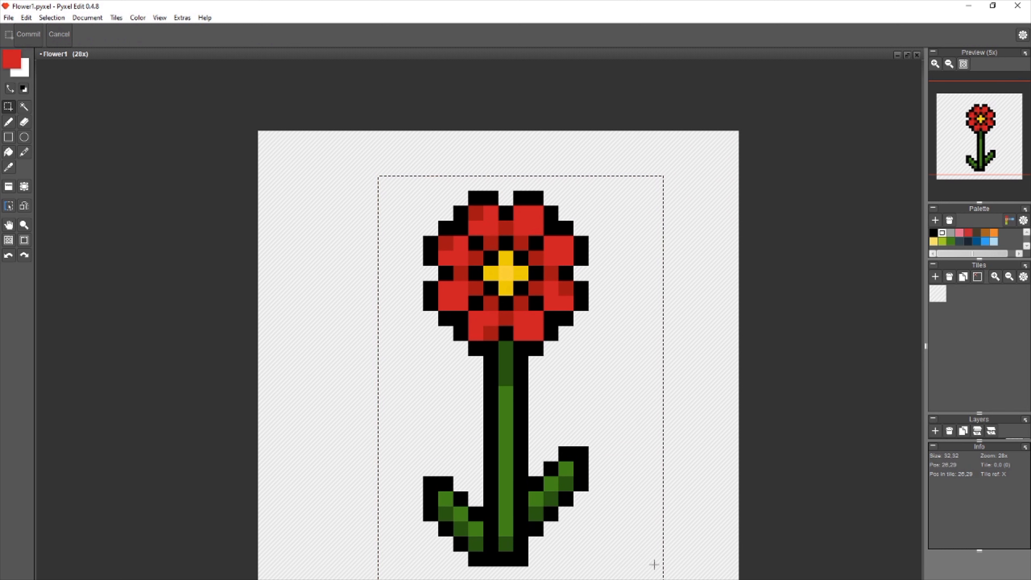
left_click(701, 483)
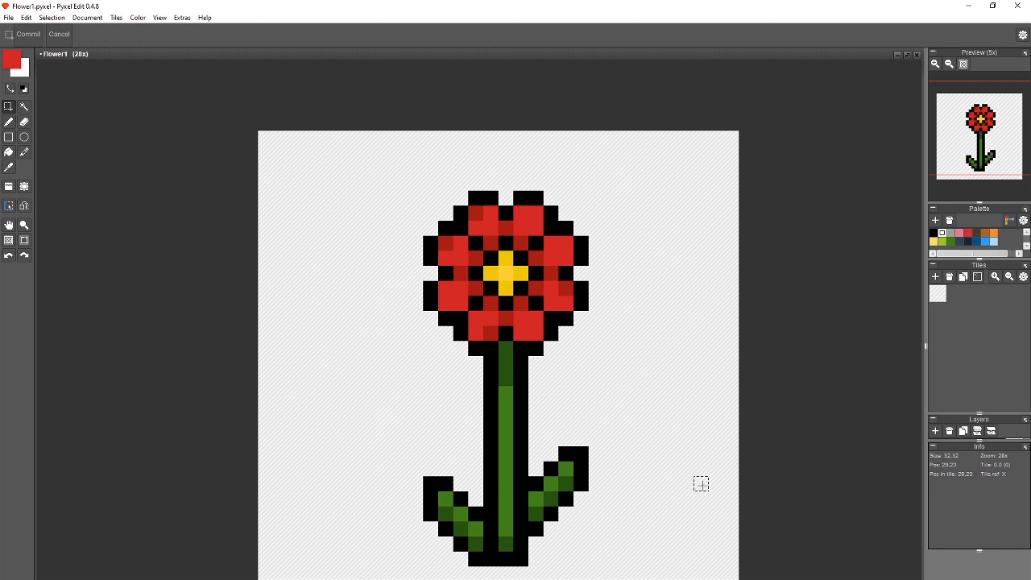
left_click(697, 463)
key("space")
left_click_drag(573, 341, 588, 325)
key("b")
key("alt")
left_click(539, 377, "alt")
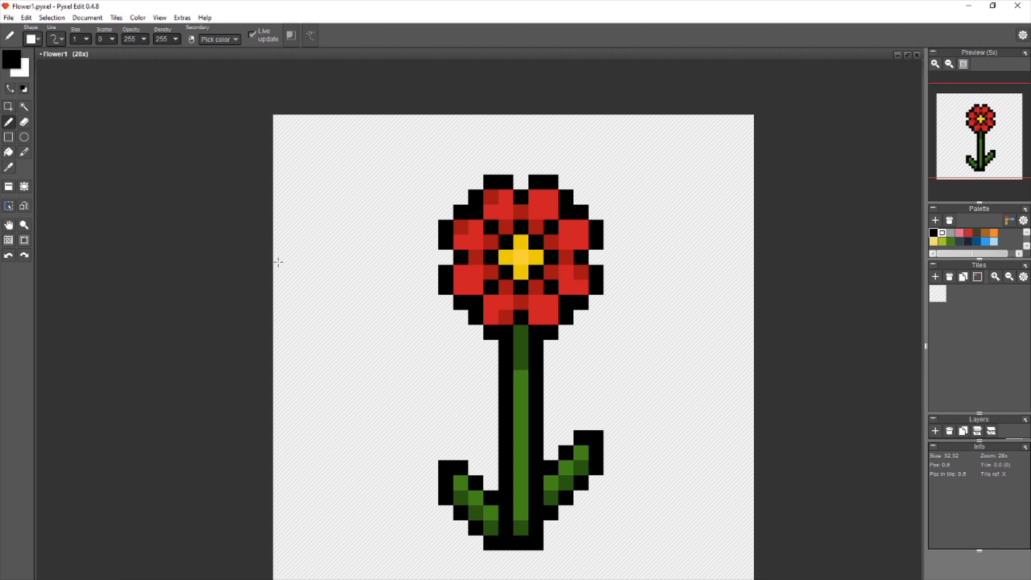
left_click(460, 332)
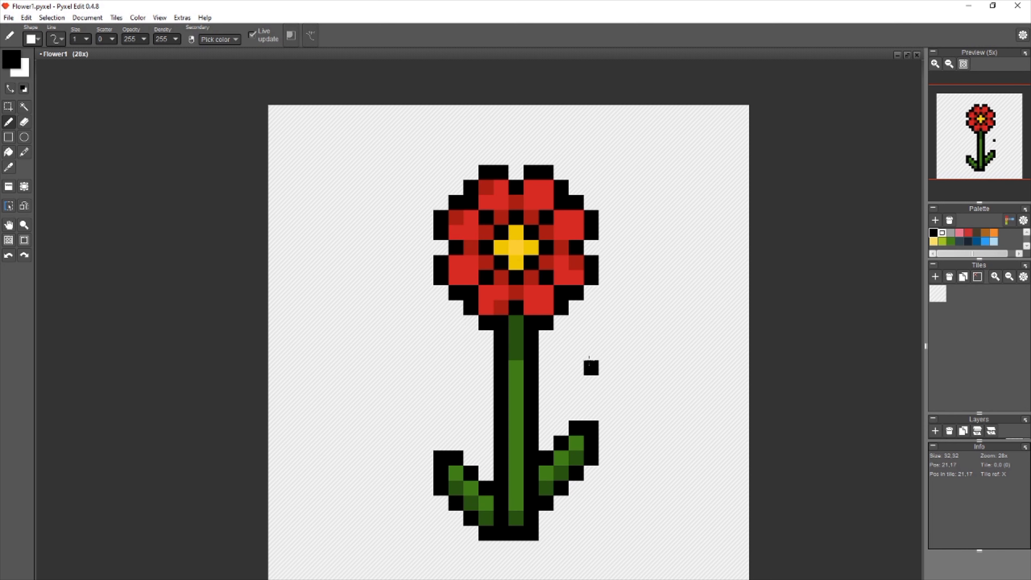
left_click_drag(587, 354, 563, 372)
- Copy the whole flower and add a new layer above the original one
key("m")
left_click_drag(614, 156, 352, 569)
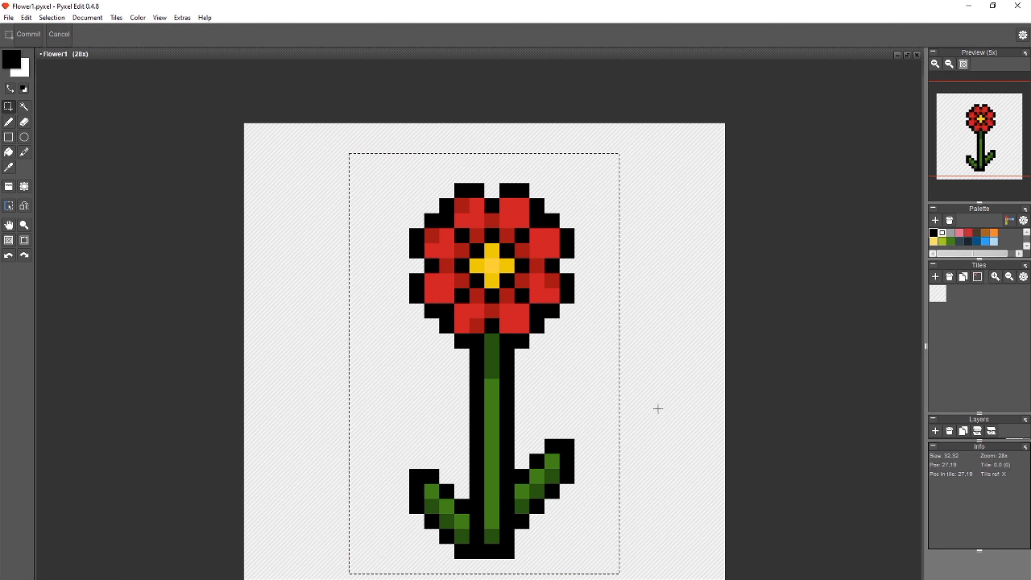
left_click_drag(658, 409, 722, 356)
left_click(671, 283)
left_click_drag(980, 441, 973, 557)
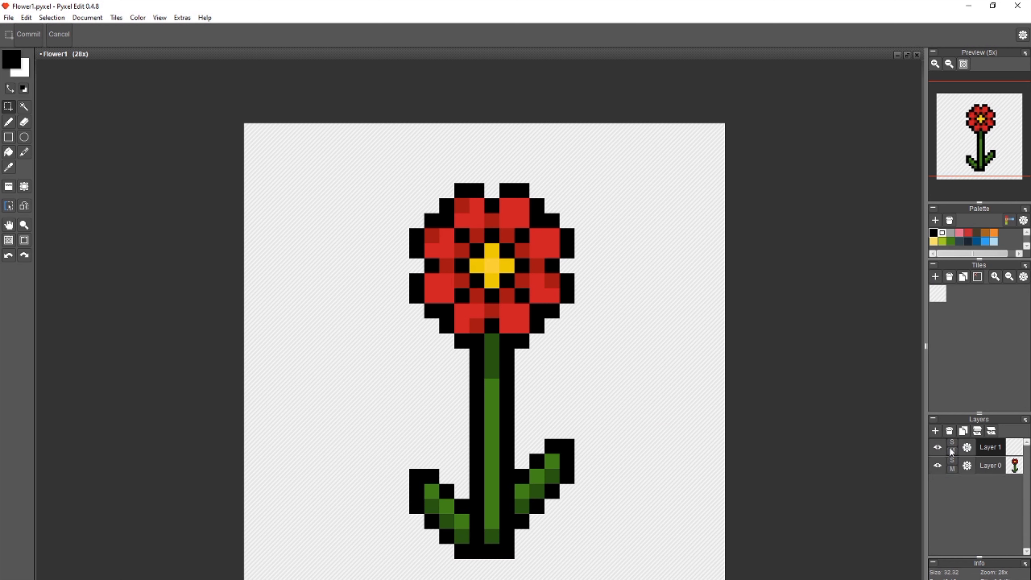
- Hide Layer 0, paste the flower copy onto Layer 1 and move it three pixels down
left_click(937, 466)
key("ctrl+v")
left_click_drag(666, 417, 686, 367)
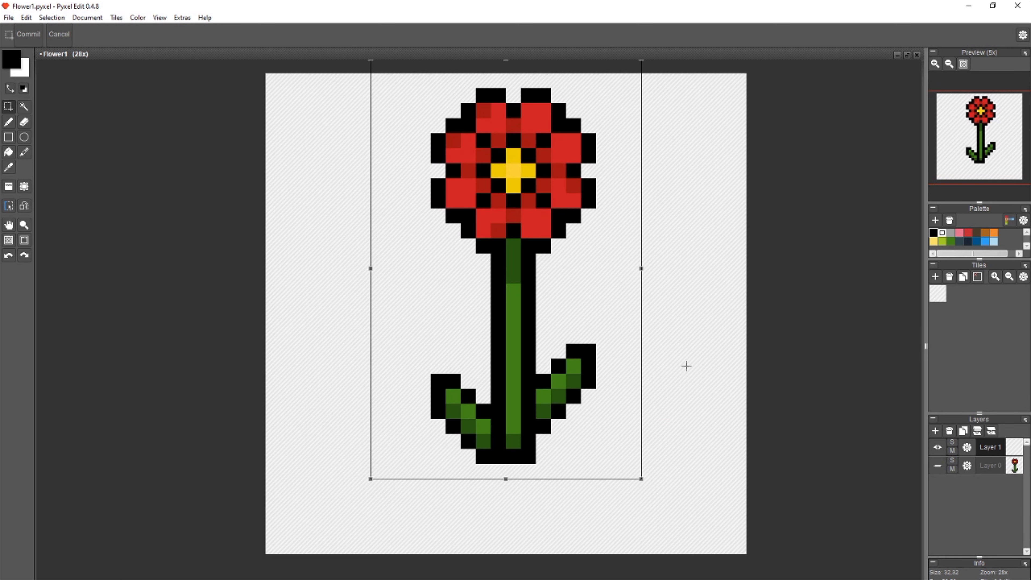
mouse_move(556, 247)
left_mouse_down()
mouse_move(558, 295)
mouse_move(558, 283)
left_mouse_up()
left_click(729, 307)
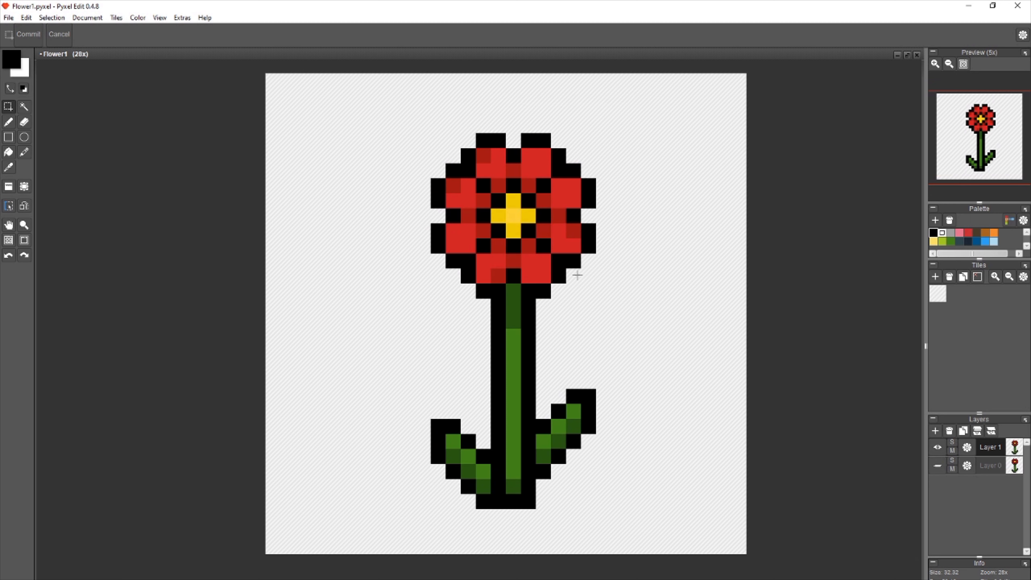
- Select the black outer outline around the petals, stem and both leaves with the Magic Wand and delete it
key("e")
key("w")
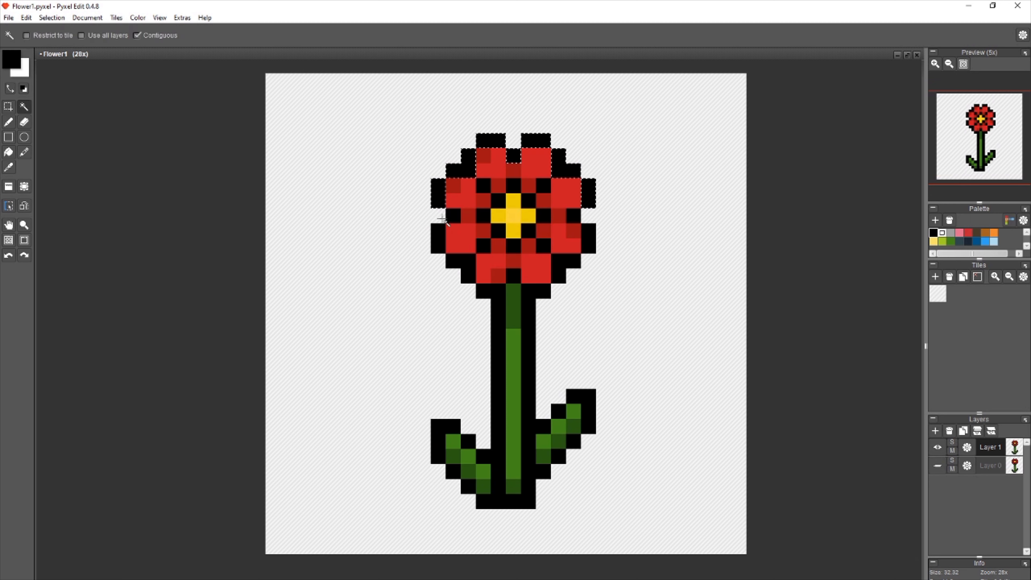
left_click(465, 263, "shift")
left_click(502, 297, "shift")
left_click(564, 263, "shift")
left_click(588, 232, "shift")
left_click(602, 406, "shift")
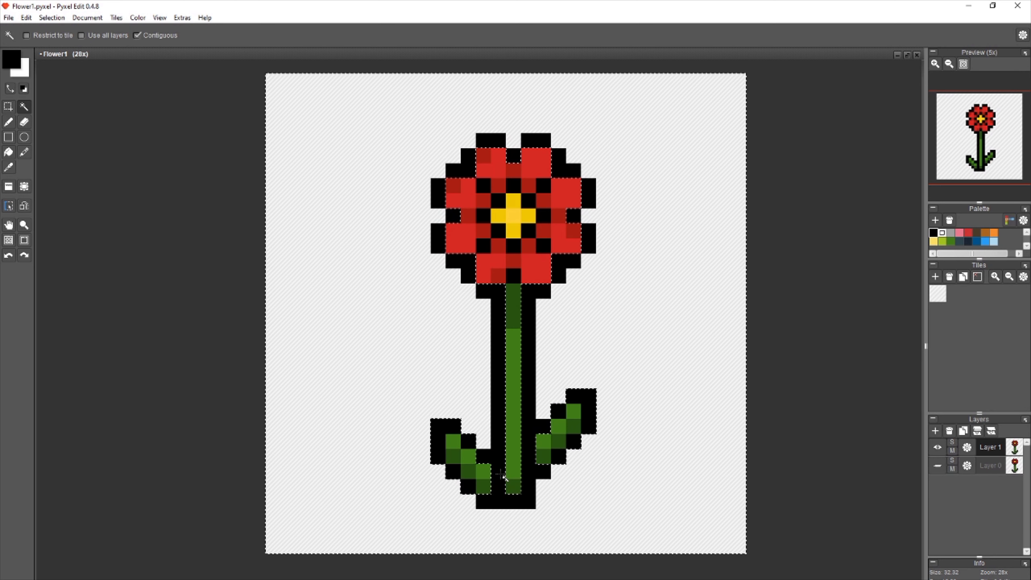
key("ctrl+z")
left_click(590, 421, "shift")
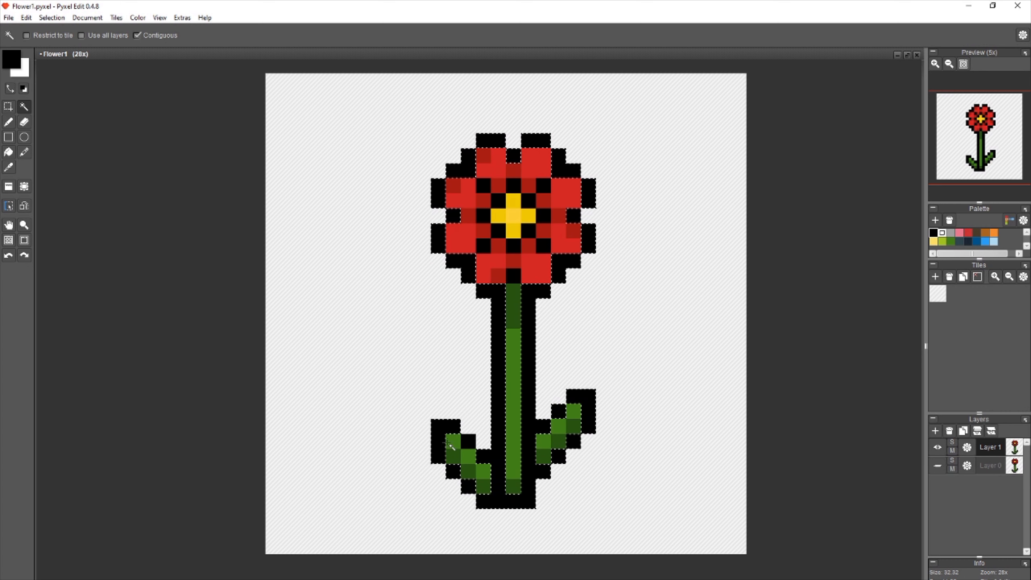
left_click(471, 444, "shift")
key("Delete")
- Move the right and left leaves one pixel inward so that both touch the stem
key("s")
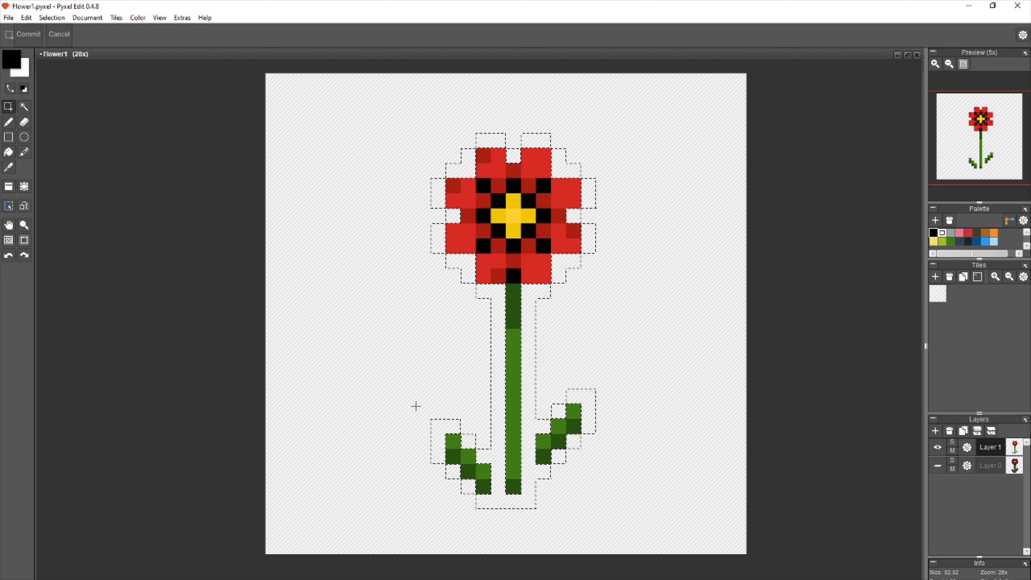
scroll(571, 449, "down", 2)
left_click_drag(587, 312, 533, 395)
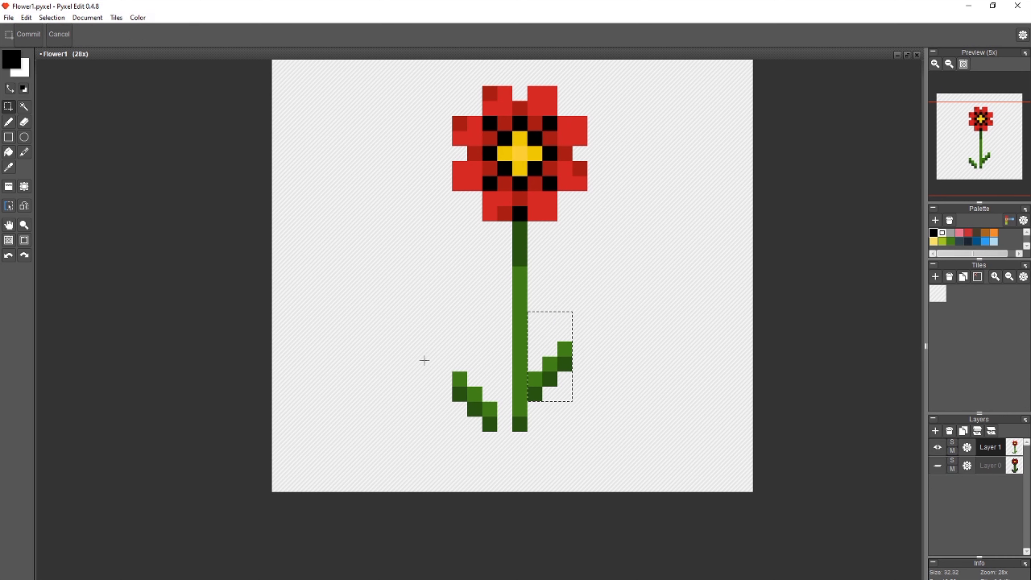
left_click_drag(423, 356, 505, 419)
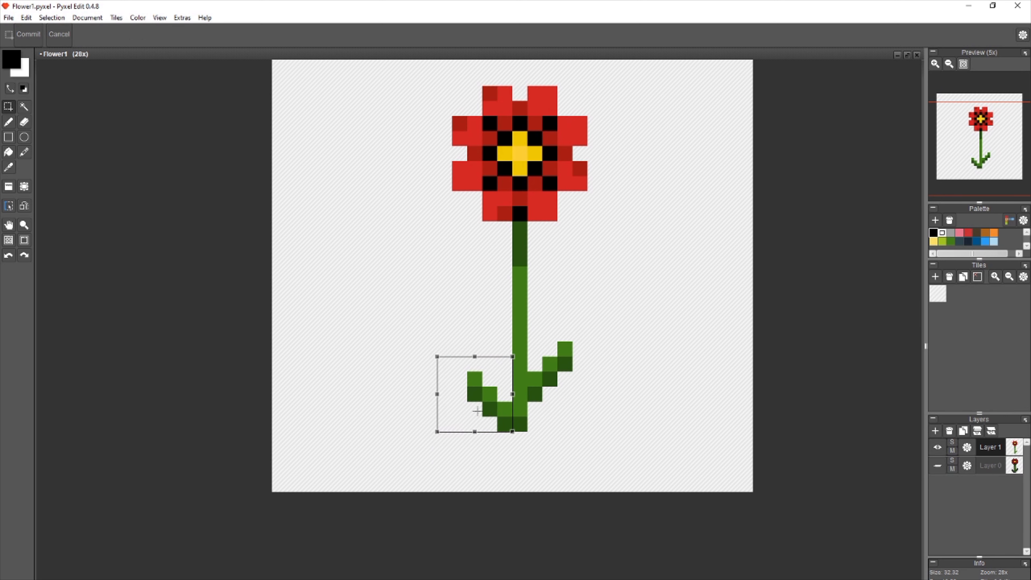
- Compare the outlined flower on Layer 0 with the outline-free copy on Layer 1 at small size by switching layer visibility
scroll(598, 381, "down", 10)
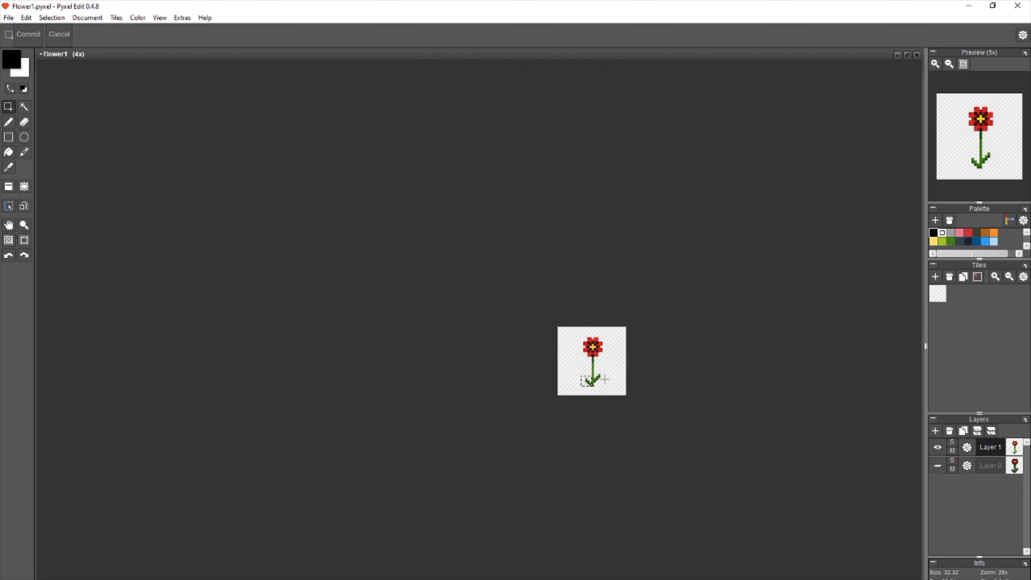
scroll(604, 380, "down", 1)
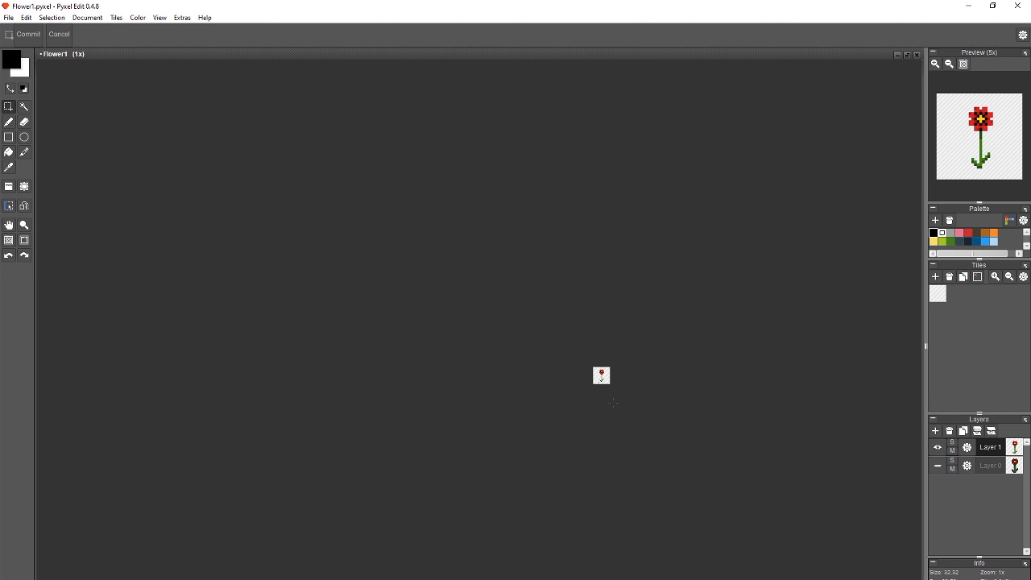
scroll(613, 407, "up", 5)
left_click_drag(562, 246, 562, 276)
key("s")
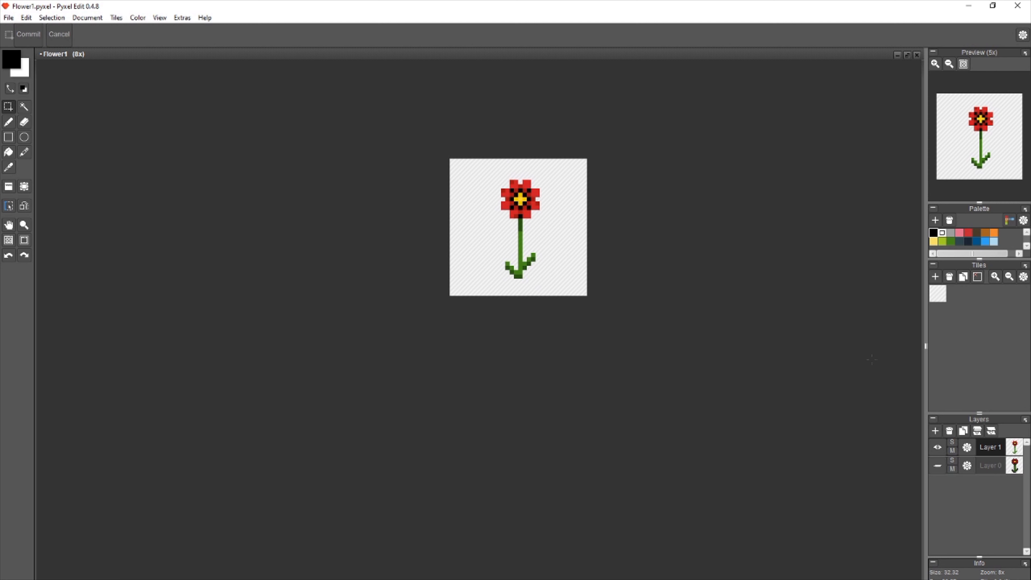
left_click(937, 447)
left_click(937, 465)
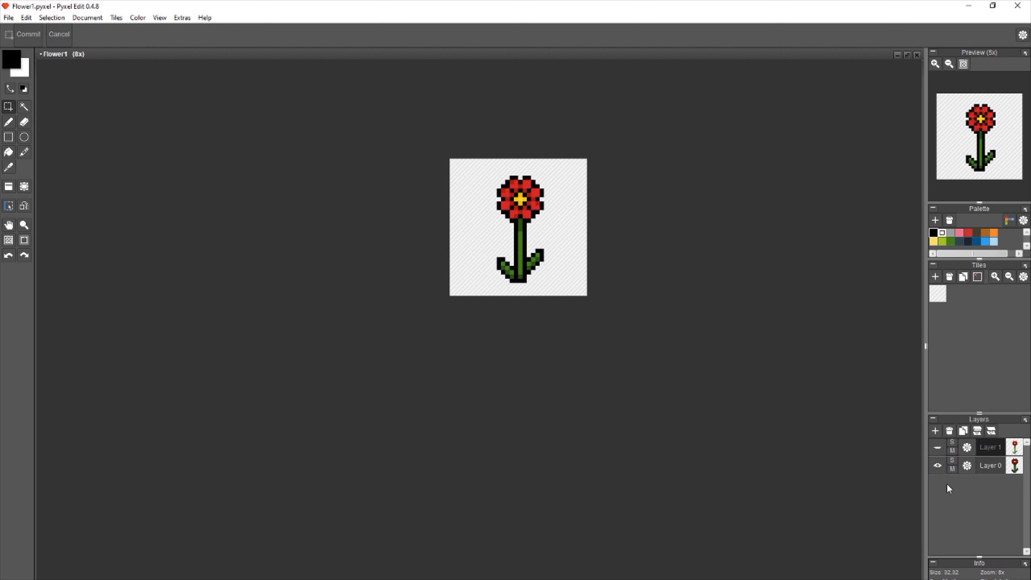
left_click(937, 447)
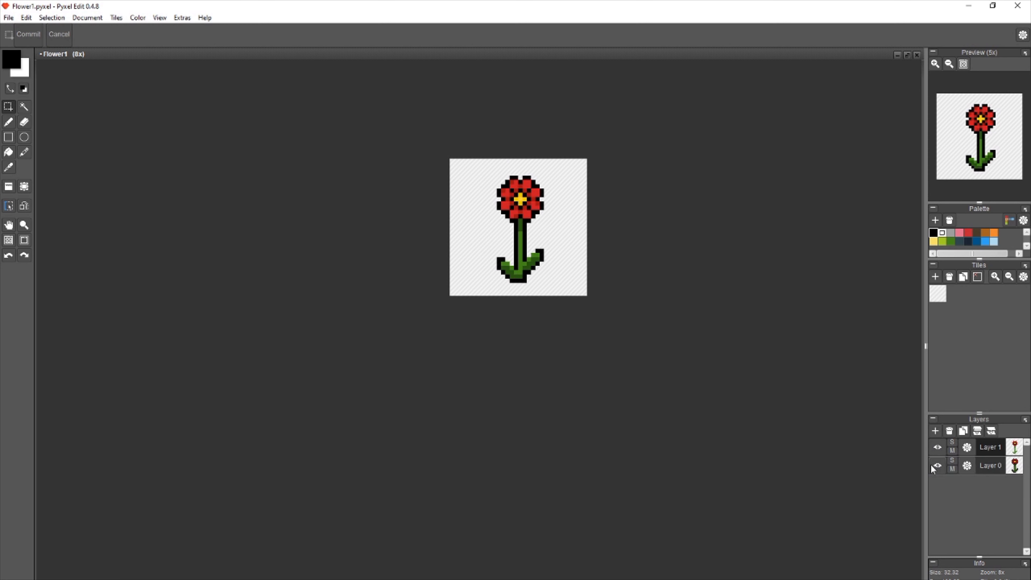
left_click(933, 467)
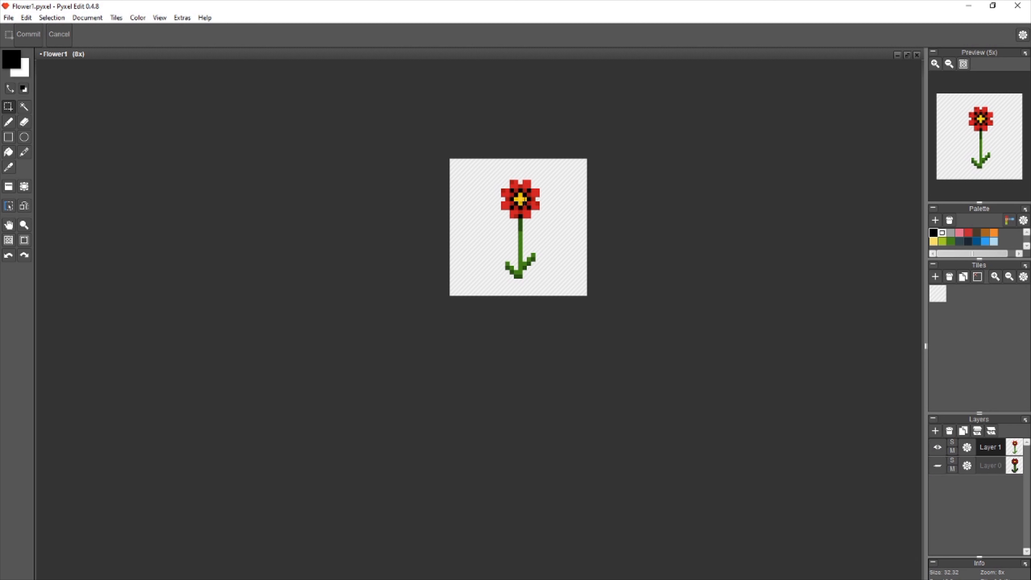
left_click_drag(475, 171, 567, 276)
left_click(567, 277)
left_click(938, 444)
left_click(938, 466)
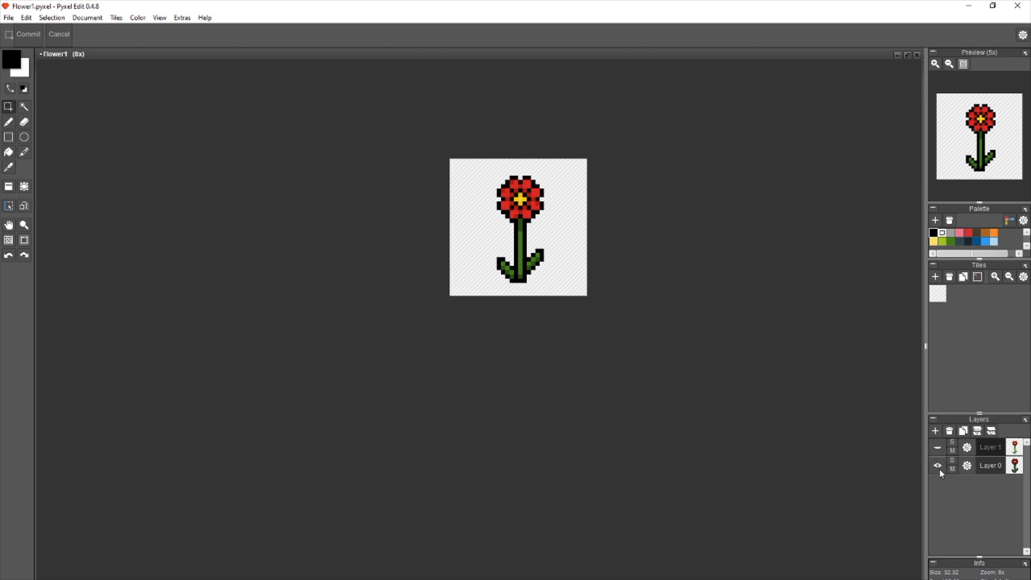
left_click(938, 466)
left_click(937, 447)
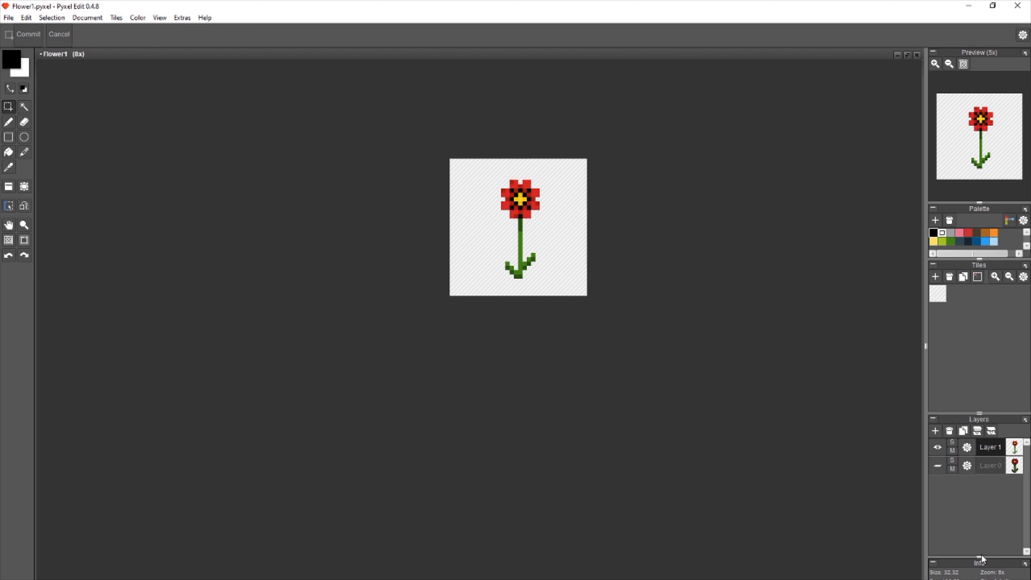
left_click_drag(979, 557, 974, 442)
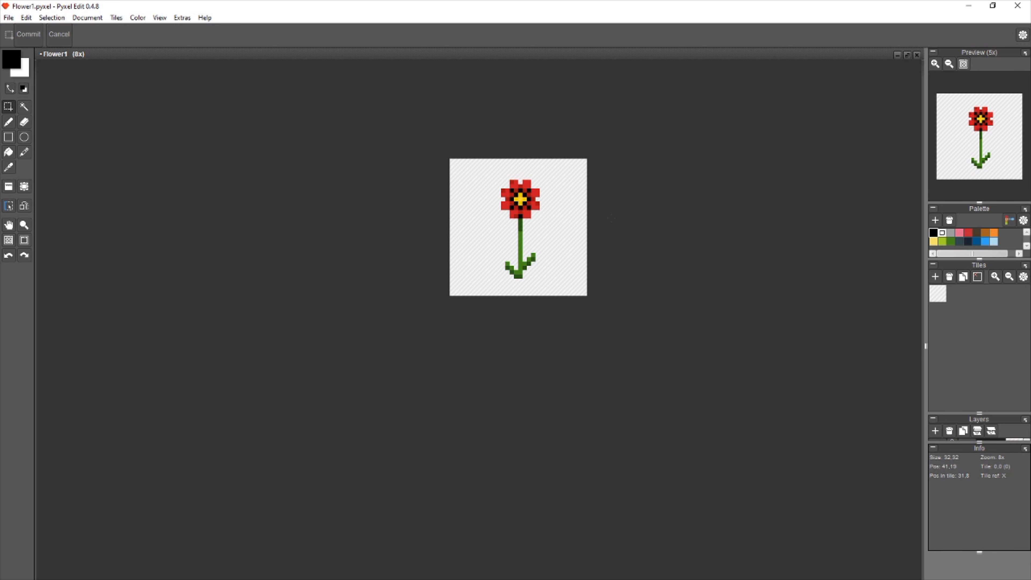
- Repaint the dark upper stem with the lighter stem green, keeping one dark pixel directly below the flower head
scroll(582, 286, "up", 6)
key("b")
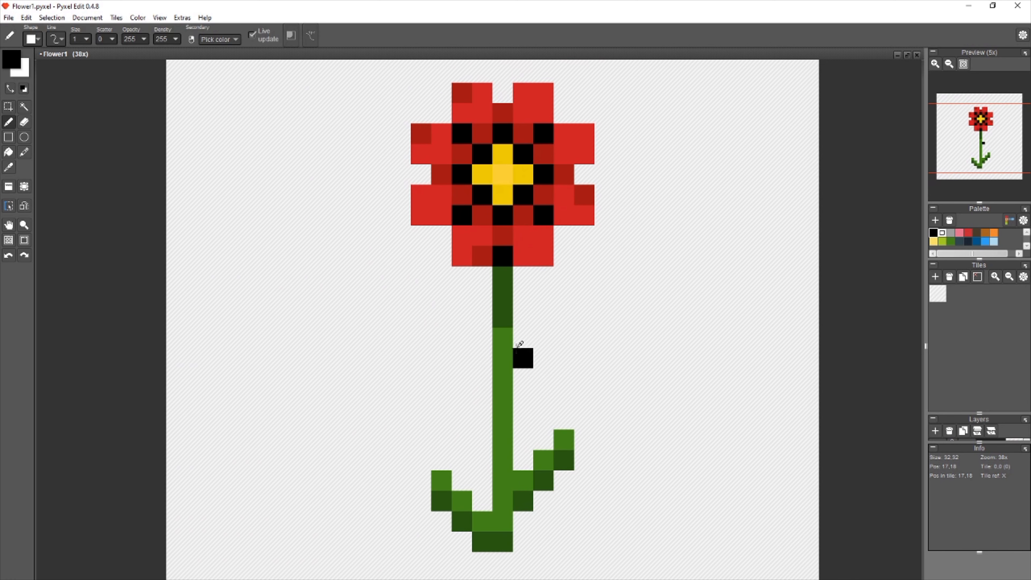
left_click(503, 343, "alt")
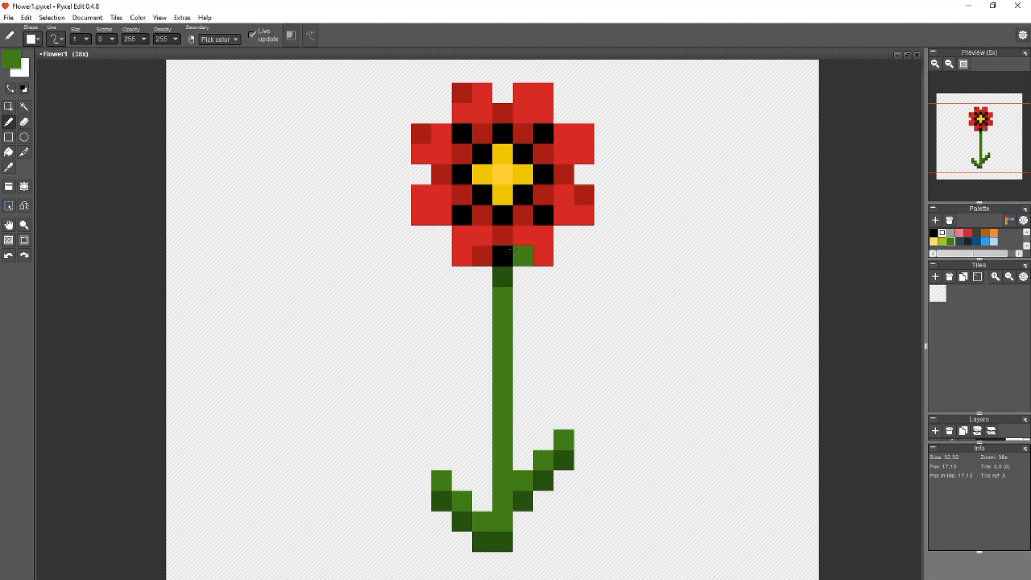
- Shade the light green pixels where both leaves join the stem with the leaves' dark green
key("m")
left_click_drag(503, 459, 501, 421)
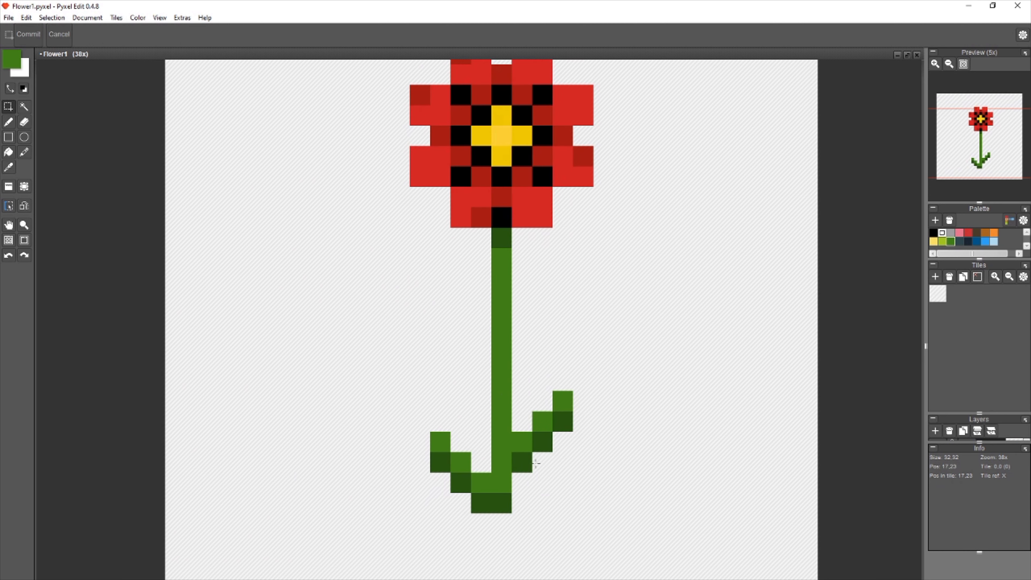
key("b")
left_click(521, 462, "alt")
left_click(521, 441)
left_click(488, 480)
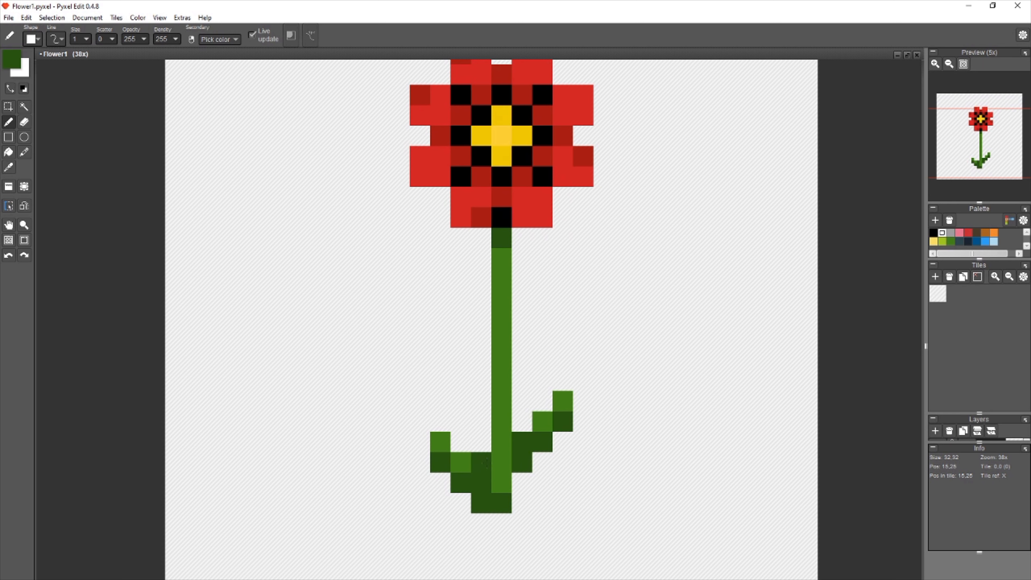
- Broaden the left leaf and extend its tip up and outward with light green pixels
left_click(461, 462, "alt")
left_click(457, 440)
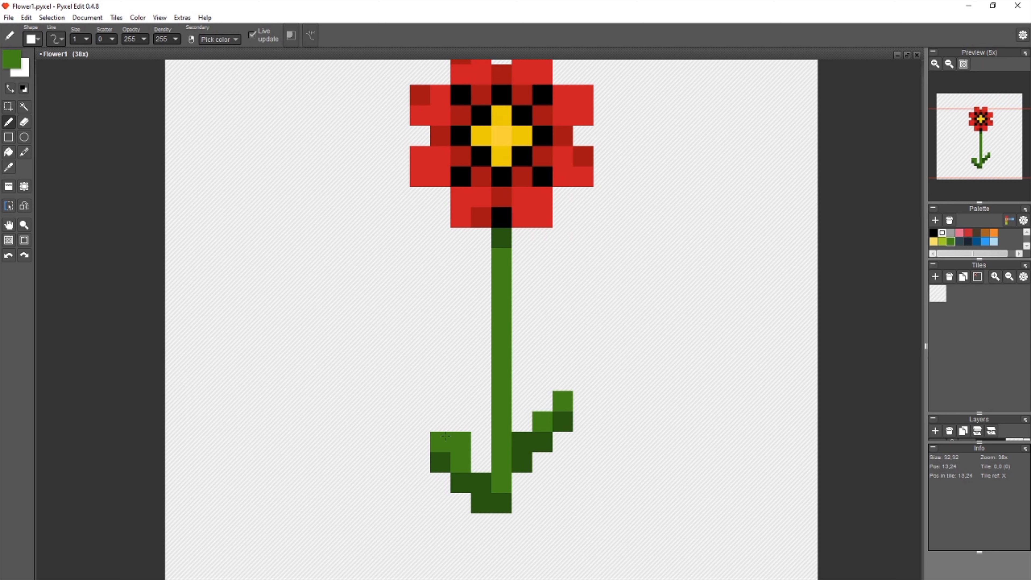
left_click(440, 422)
left_click(419, 422)
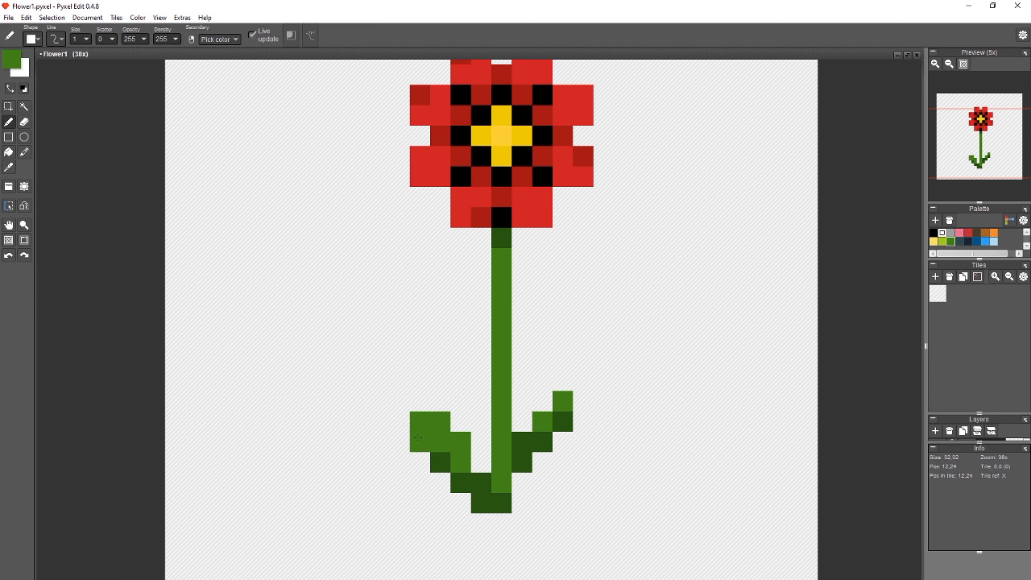
- Shade the lower pixel of the left leaf's outer tip with the leaves' dark green
left_click(438, 455, "alt")
left_click(421, 441)
left_click(501, 481, "alt")
left_click(477, 463)
- Examine the left leaf's stepped outline by framing it and its tip with temporary rectangular selections
key("s")
left_click_drag(414, 425, 483, 509)
left_click(473, 363)
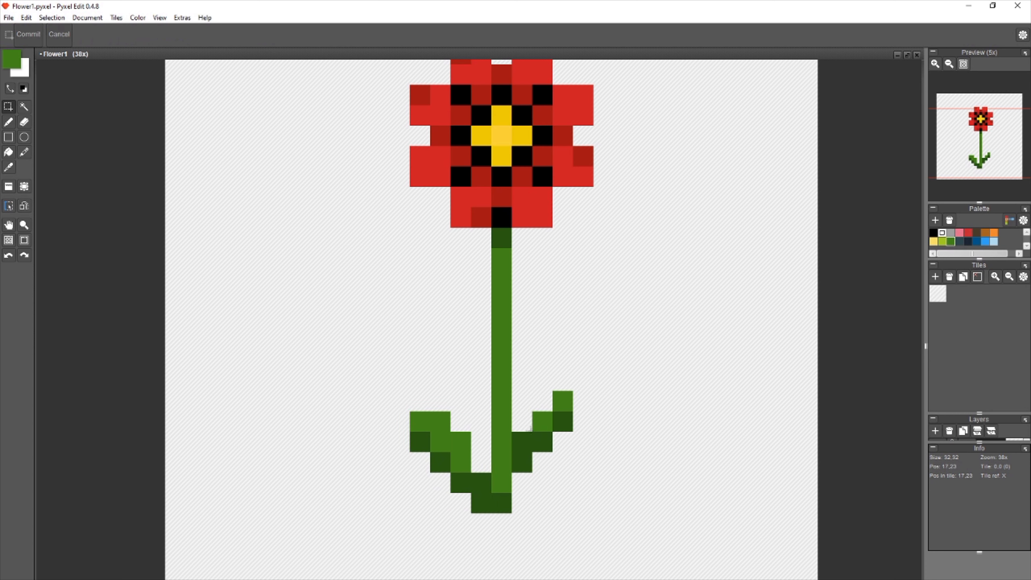
left_click_drag(379, 400, 480, 496)
left_click(408, 368)
left_click_drag(412, 413, 446, 429)
left_click(446, 440)
scroll(453, 426, "down", 1)
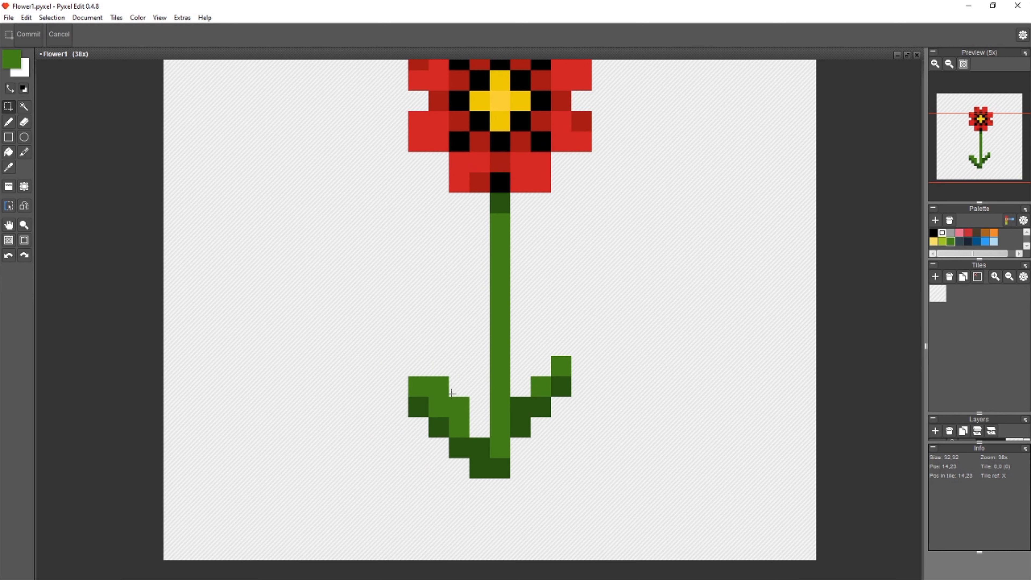
key("b")
key("m")
left_click_drag(412, 374, 531, 387)
left_click(437, 357)
left_click(572, 372)
left_click(541, 387)
left_click(491, 426, "alt")
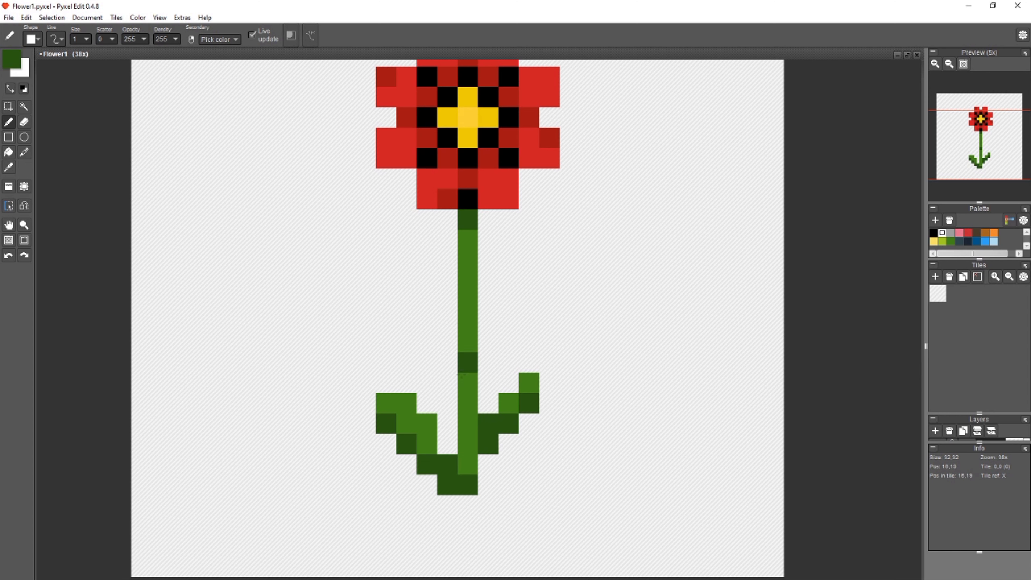
- Examine the right leaf's shape by framing it with temporary rectangular selections
key("s")
left_click_drag(550, 363, 483, 468)
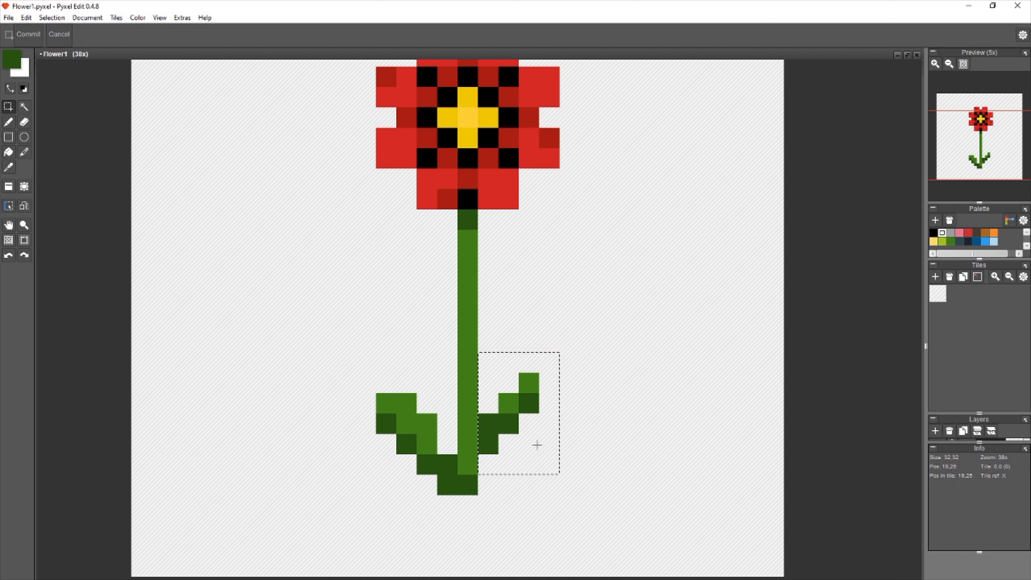
left_click(616, 410)
key("b")
key("s")
left_click_drag(549, 362, 487, 465)
left_click(605, 439)
key("b")
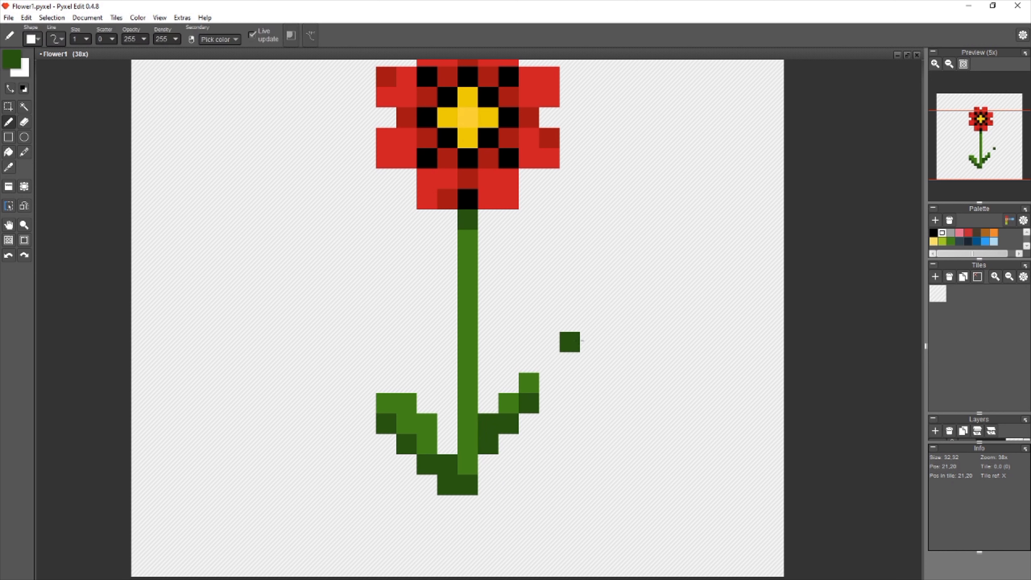
key("s")
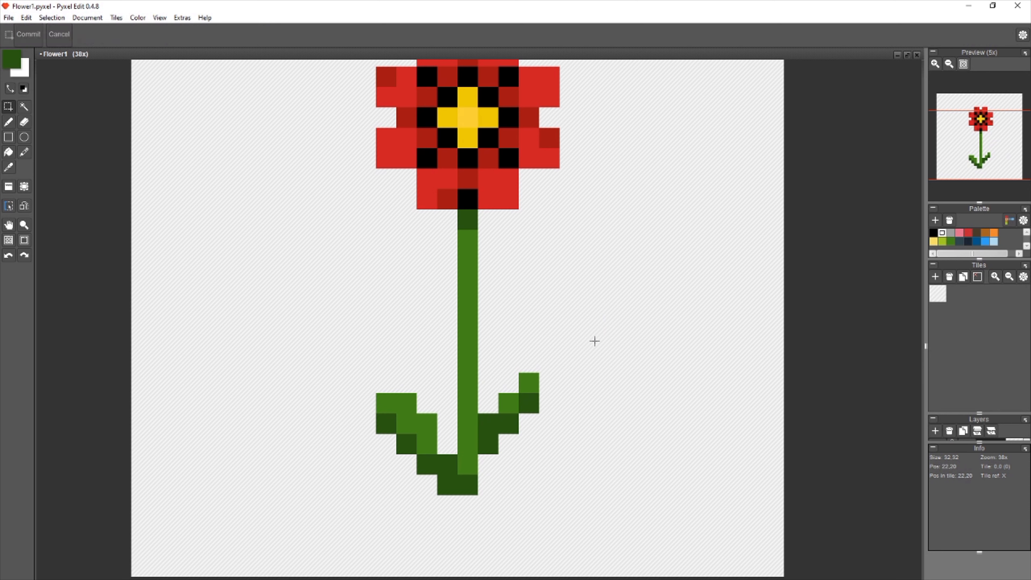
key("b")
left_click_drag(610, 321, 611, 486)
key("ctrl+z")
key("ctrl+z")
key("ctrl+z")
- Sketch a horizontal bar and a stepped vertical line in dark green beside the flower as practice strokes, and delete them
left_click_drag(592, 301, 601, 294)
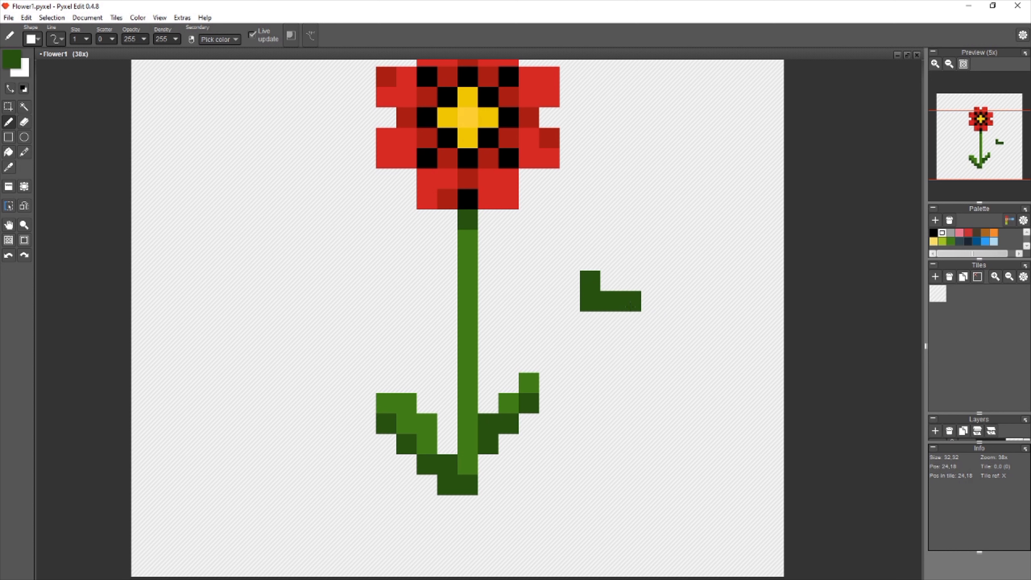
left_click_drag(570, 301, 549, 301)
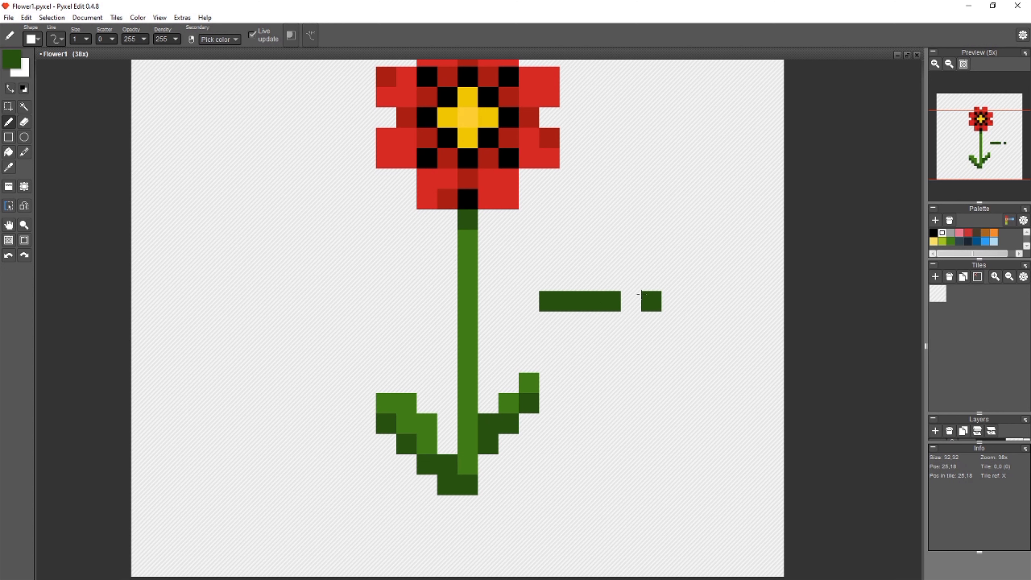
left_click_drag(711, 249, 713, 343)
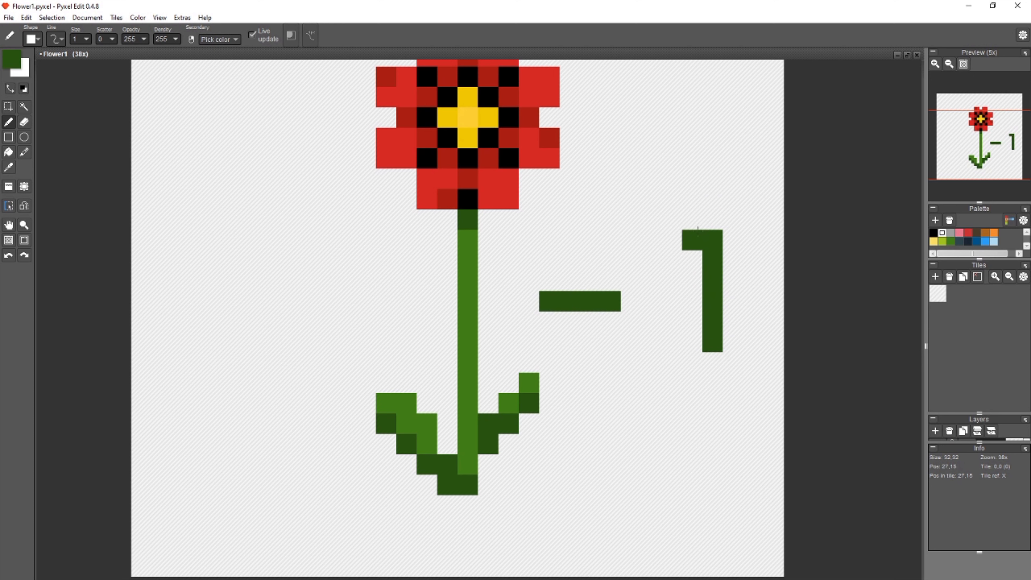
left_click_drag(695, 243, 693, 191)
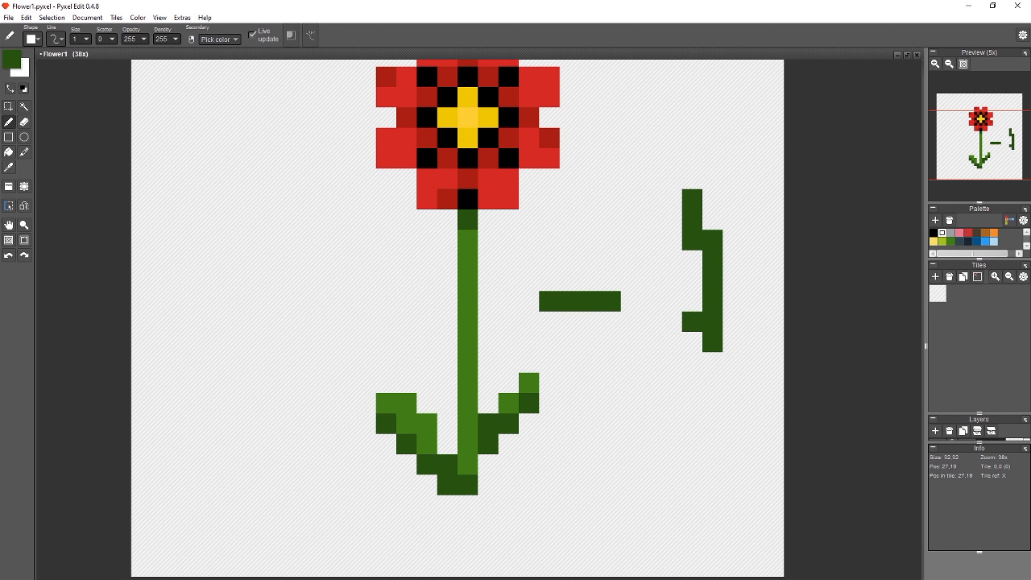
left_click_drag(690, 318, 665, 315)
key("ctrl+z")
left_click(737, 326)
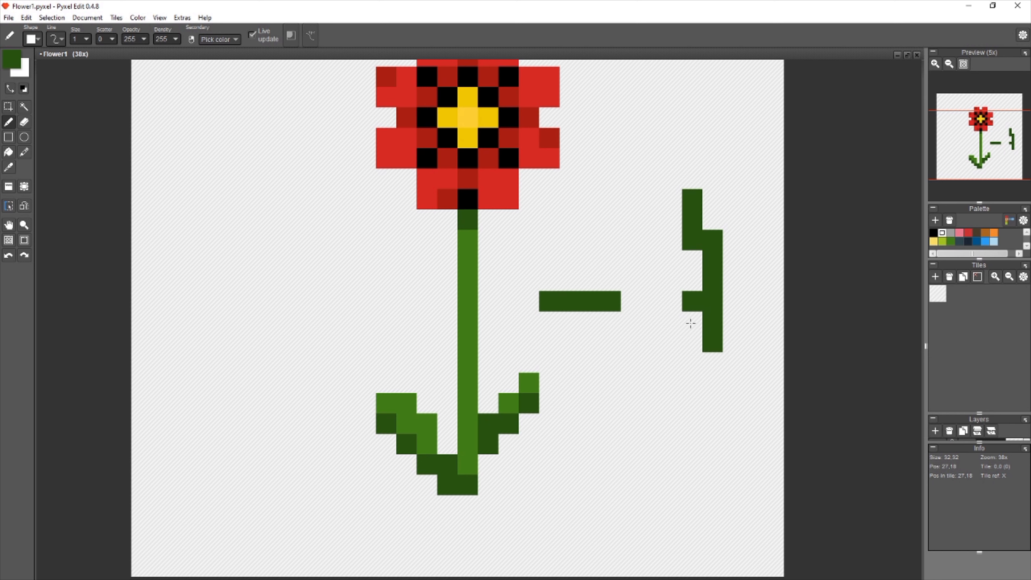
key("m")
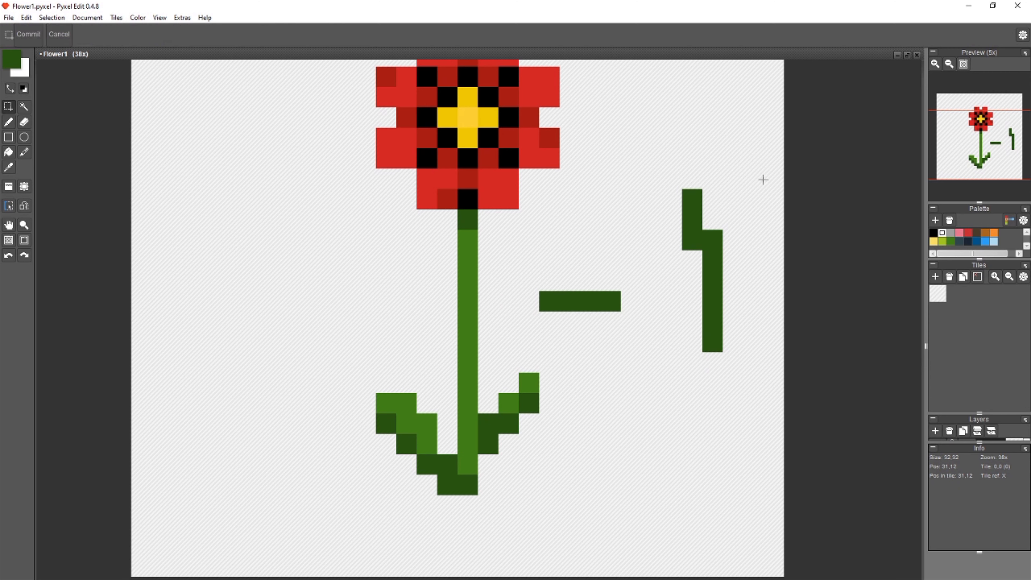
left_click_drag(763, 180, 544, 343)
key("Delete")
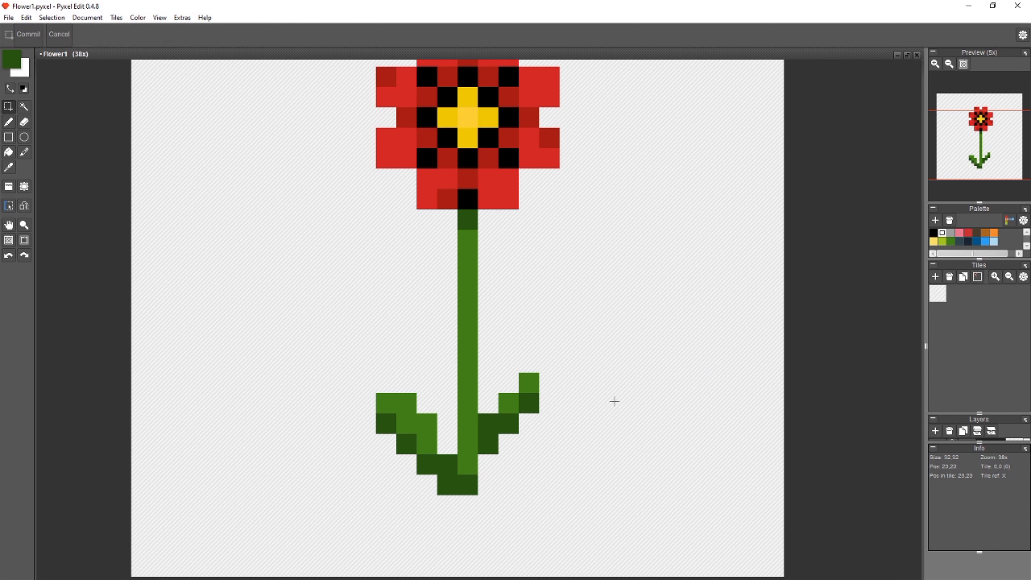
left_click_drag(573, 281, 574, 334)
left_click_drag(569, 378, 607, 313)
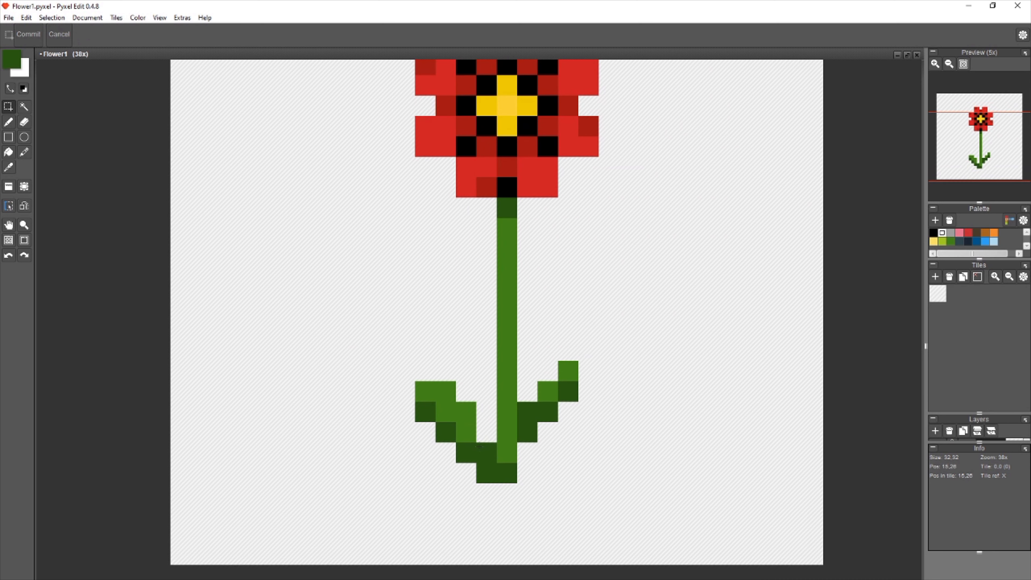
left_click_drag(406, 366, 482, 488)
left_click(546, 428)
left_click_drag(396, 361, 497, 482)
left_click(536, 463)
left_click_drag(611, 499, 628, 433)
- Extend the stem below the base of the leaves with two dark green pixels
key("b")
right_click(529, 417)
left_click(526, 424)
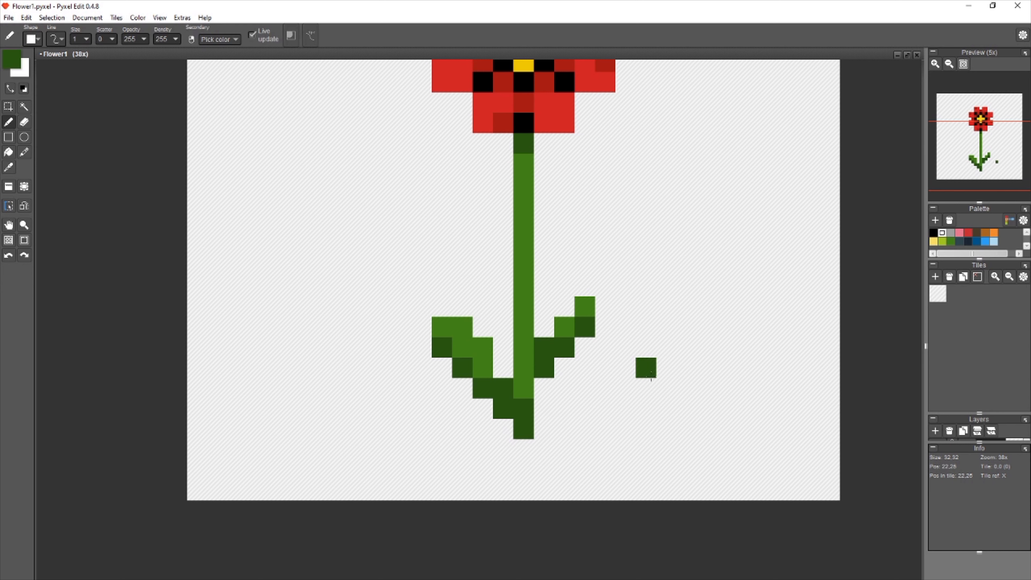
left_click(526, 451)
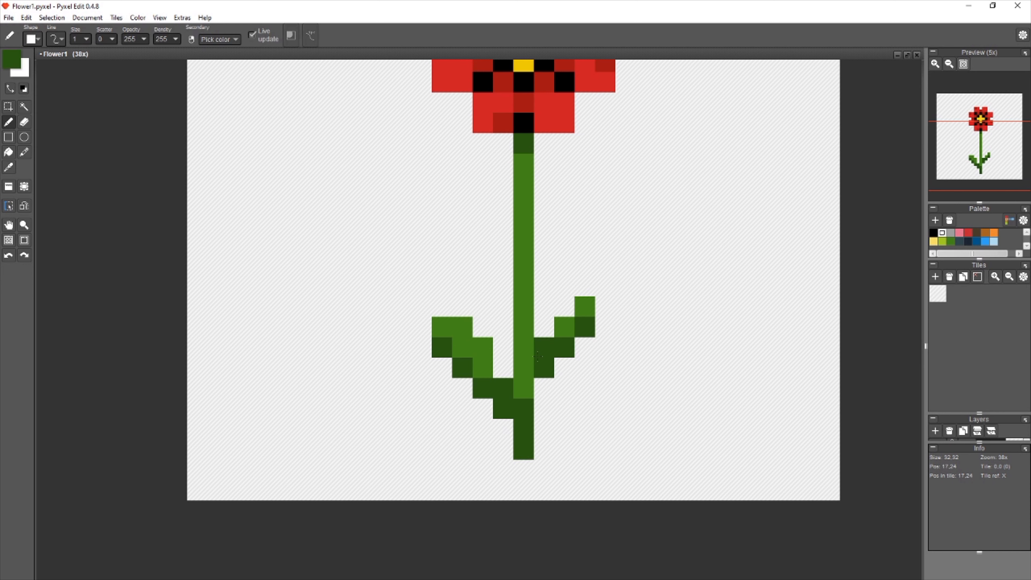
- Repaint the upper pixel of the stem extension below the leaf base with the light stem green
right_click(523, 390)
left_click(522, 409)
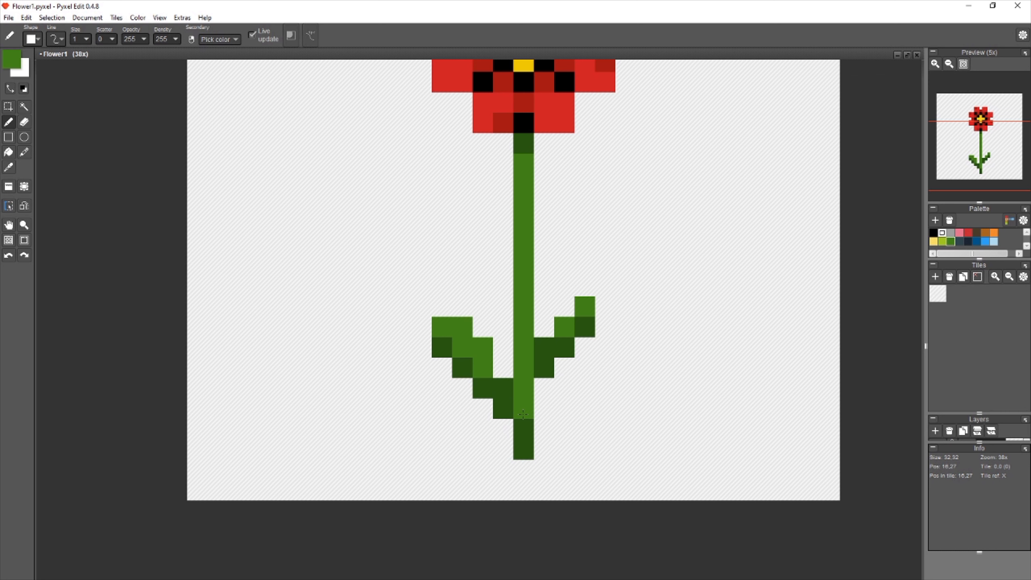
key("ctrl+z")
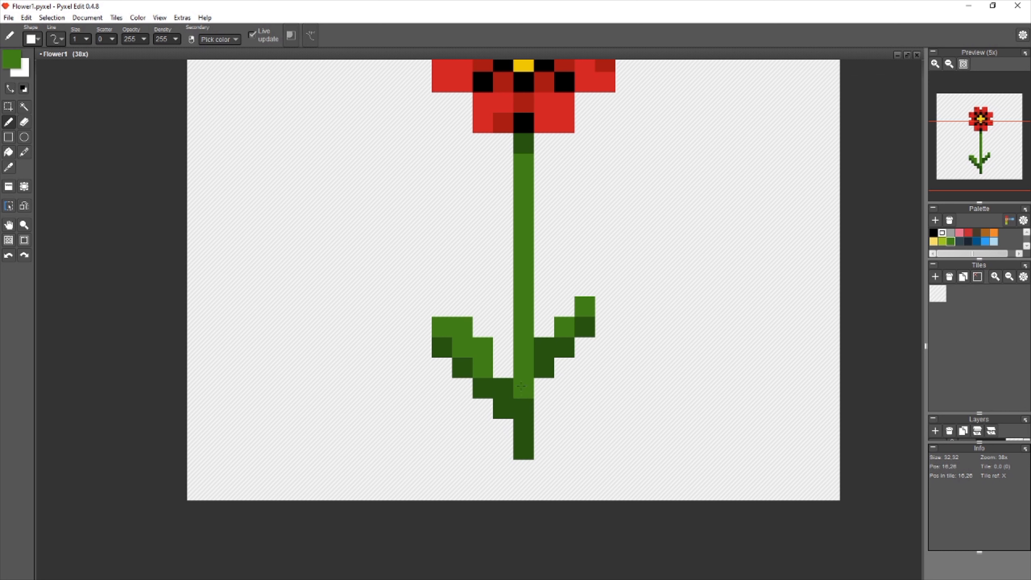
left_click(524, 425)
left_click_drag(607, 373, 592, 395)
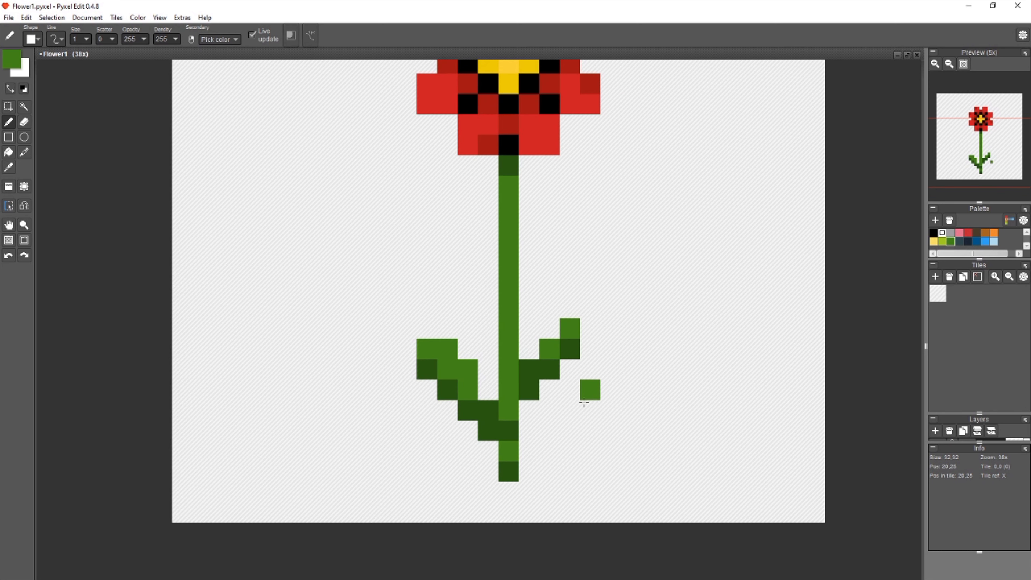
right_click(510, 412)
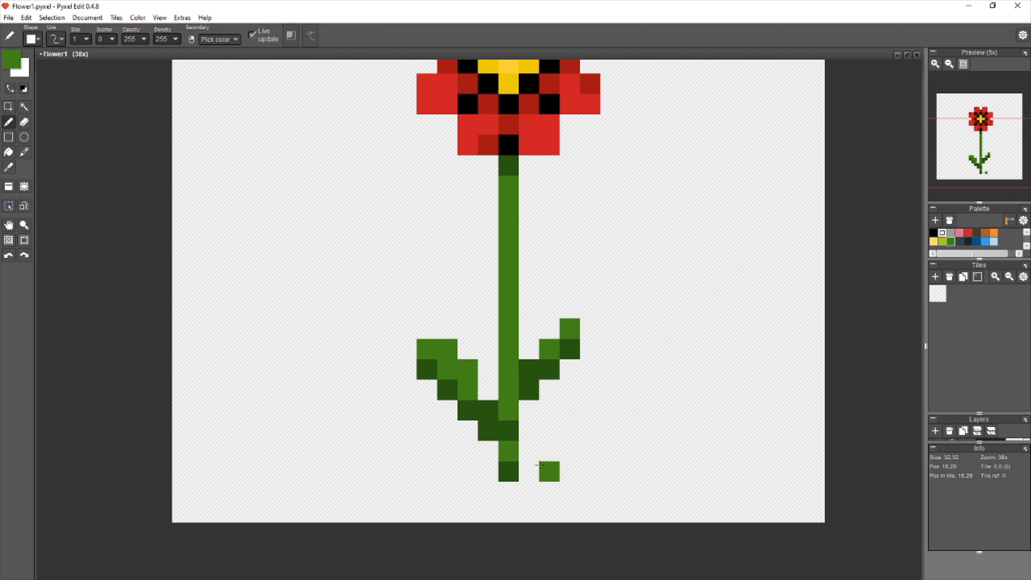
right_click(512, 470)
left_click(524, 280)
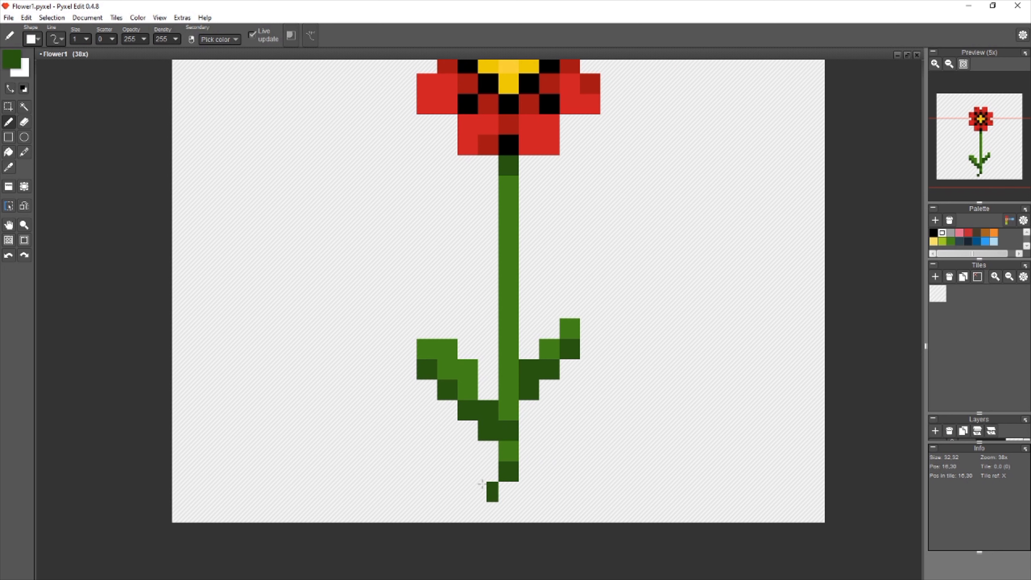
- Try replacing the black pixel diagonally up-left of the yellow center with the petals' dark red
scroll(647, 261, "up", 5)
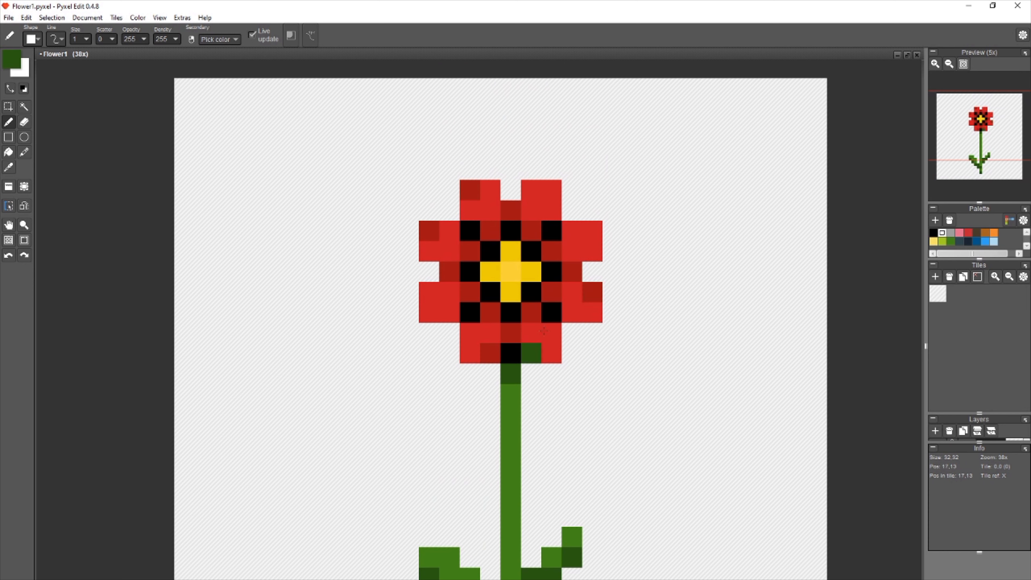
key("i")
left_click(491, 233)
key("b")
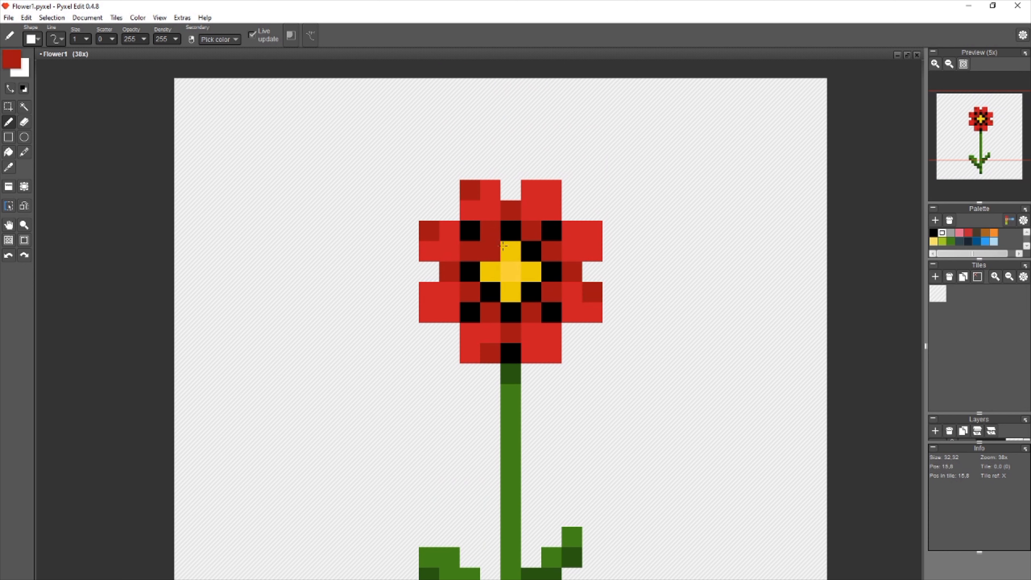
left_click(528, 268, "alt")
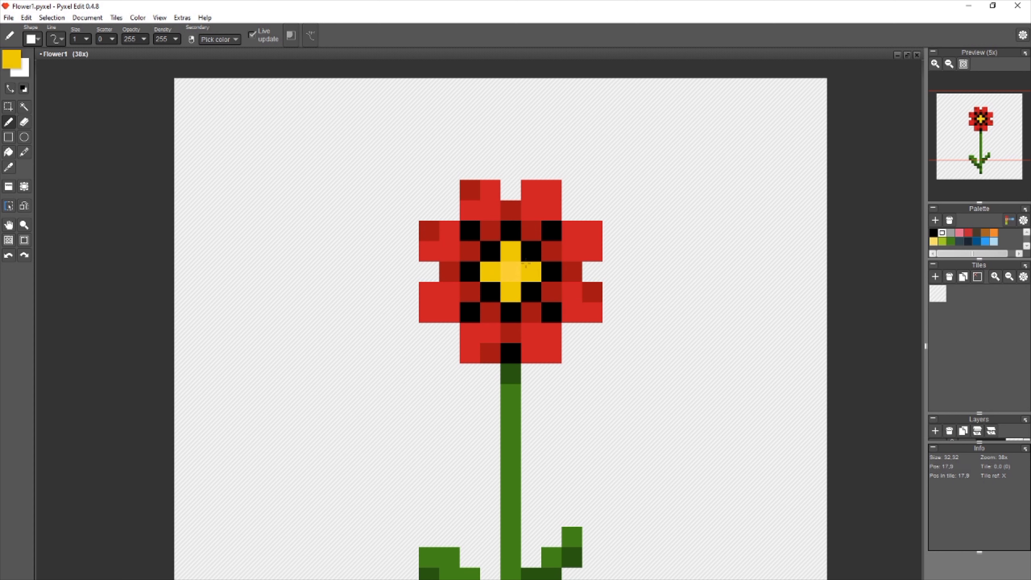
key("alt")
- Replace the black corner pixel at the upper right of the flower center with dark red and brighten its two inner neighbours to light red
left_click(531, 230, "alt")
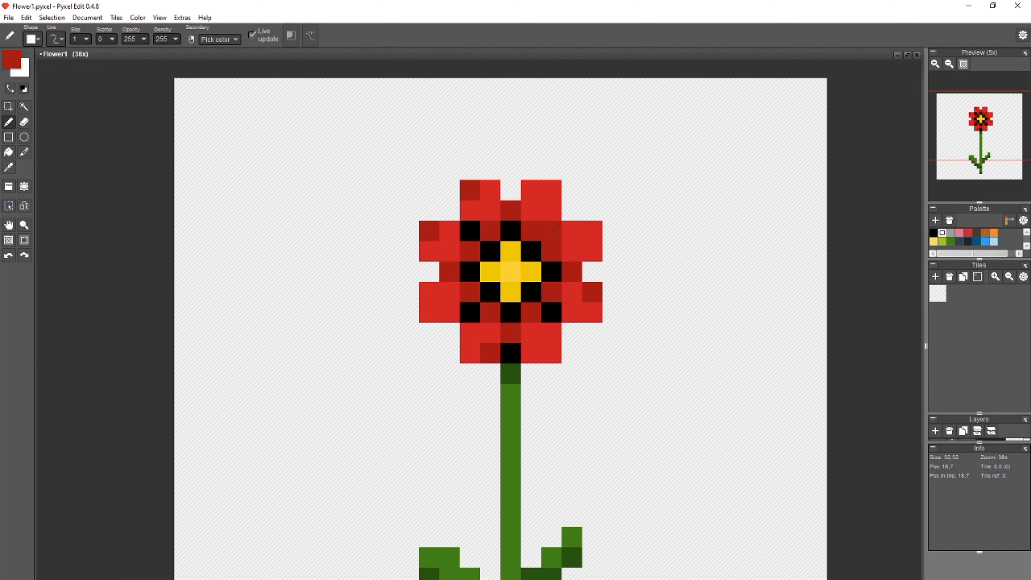
left_click(570, 239, "alt")
left_click(551, 251)
left_click(531, 232)
left_click(552, 231, "alt")
- Replace the two black pixels diagonally up-left of the yellow center with dark red and fill the pixels beside them with bright red
left_click(490, 211, "alt")
left_click(490, 230)
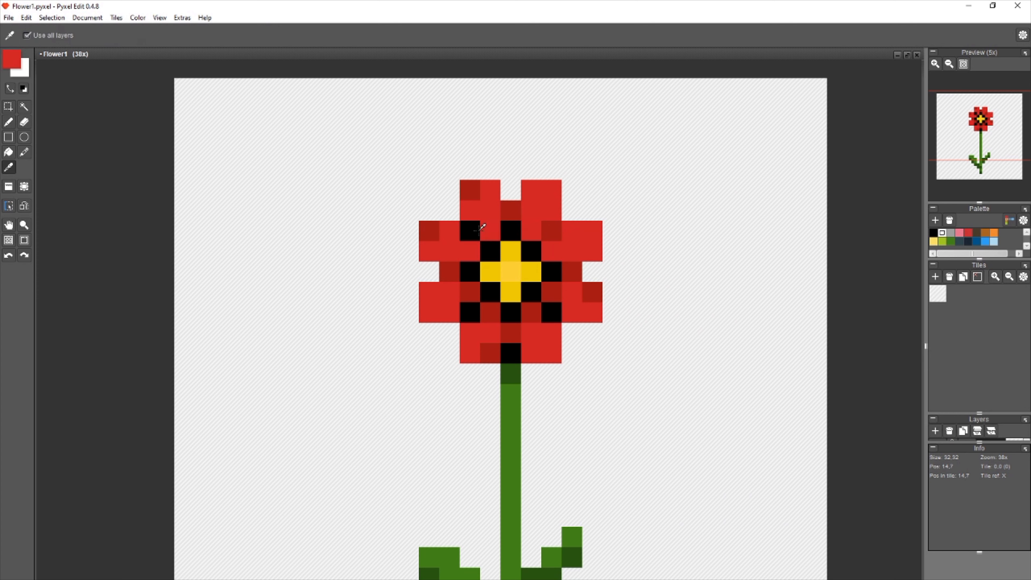
left_click(470, 190, "alt")
left_click(470, 230)
left_click(490, 251)
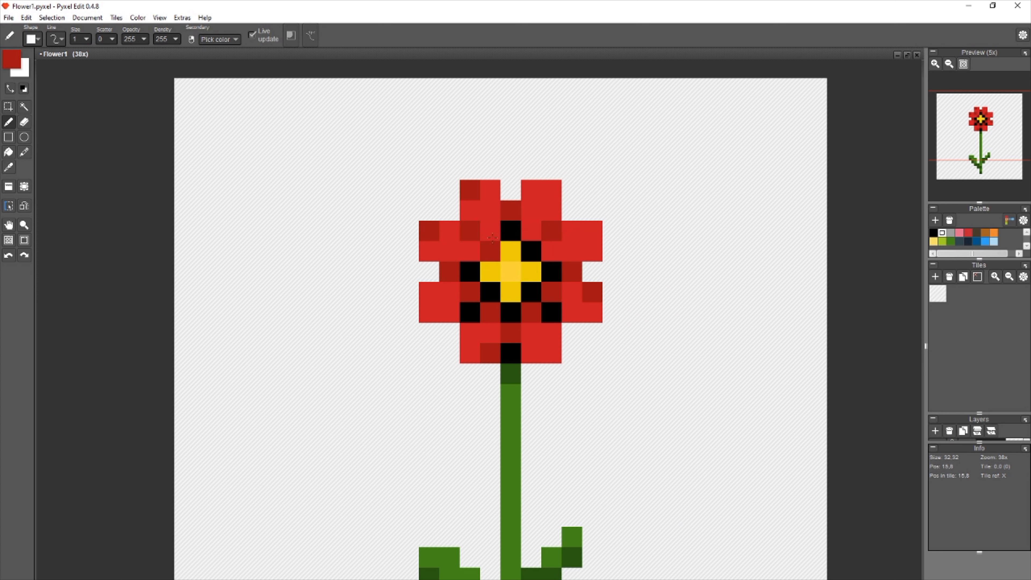
- Try repainting the black pixel left of the yellow center with bright red
left_click(495, 224, "alt")
left_click(471, 267)
key("ctrl+z")
- Replace the black pixels at the lower left and the inner right diagonals of the yellow center with dark red
left_click(488, 249, "alt")
left_click(471, 311)
left_click(483, 295)
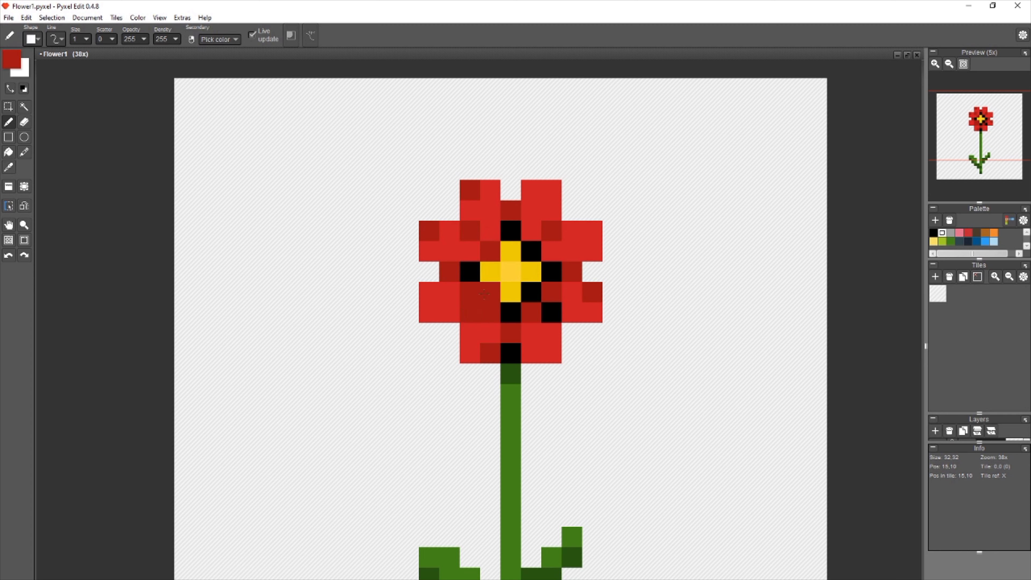
left_click(531, 251)
left_click(528, 291)
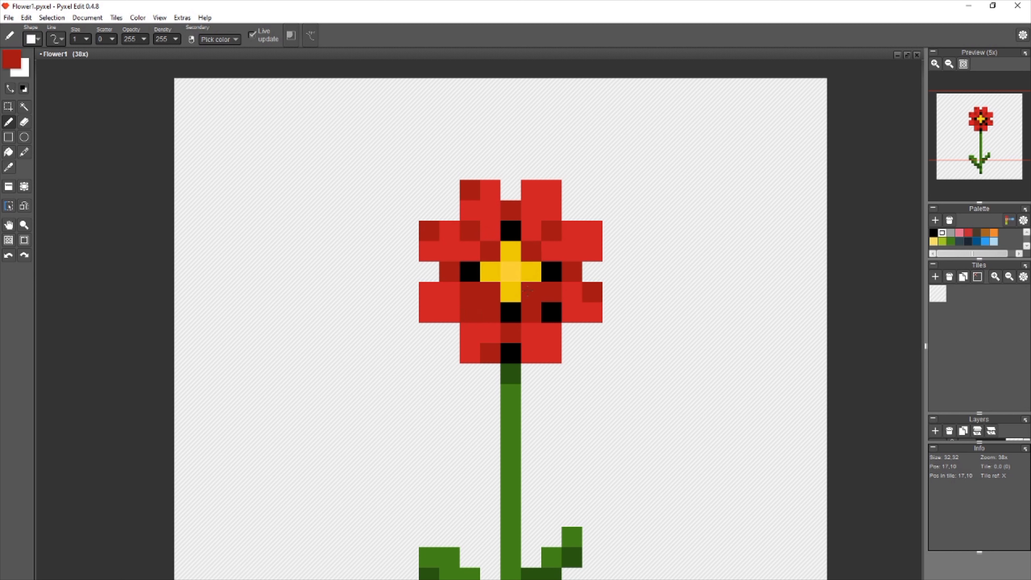
- Turn the black lower-right corner pixel dark red and brighten the pixels beside both lower diagonals to bright red
left_click(550, 312)
right_click(570, 312)
left_click(551, 293)
left_click(531, 312)
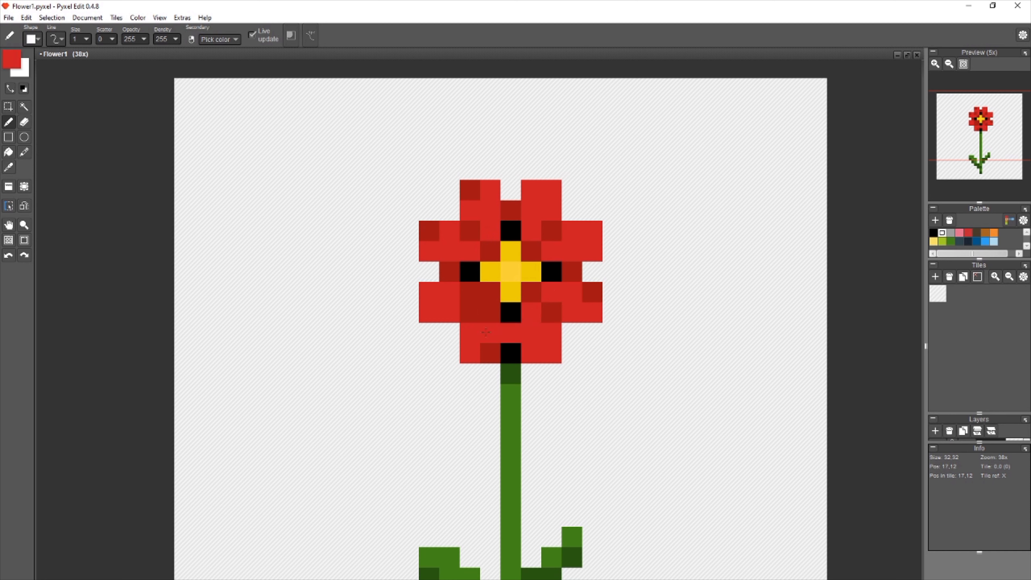
left_click(490, 312)
left_click(471, 295)
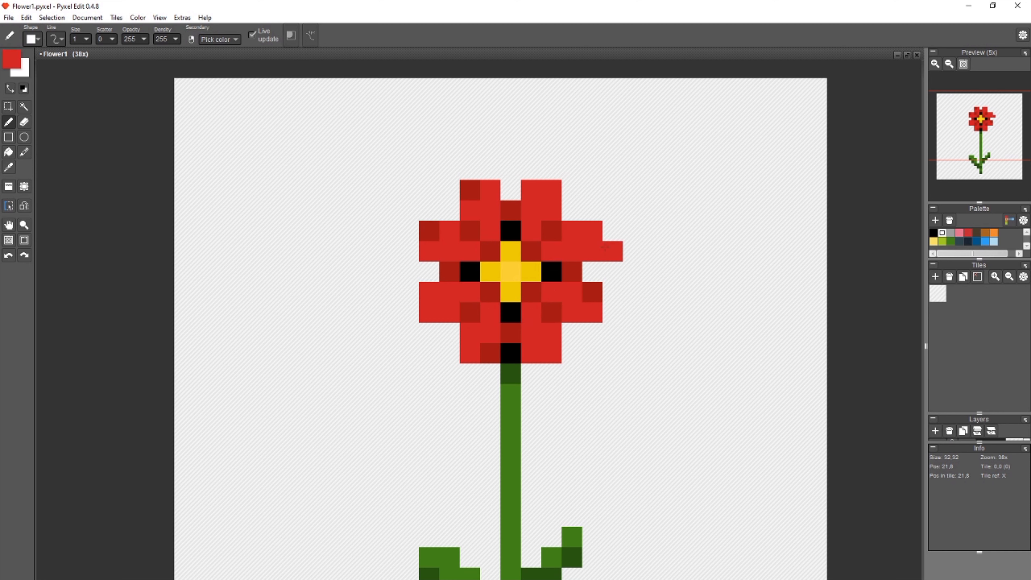
- Replace the black pixels directly above, below, left and right of the yellow center with dark red
left_click(470, 231)
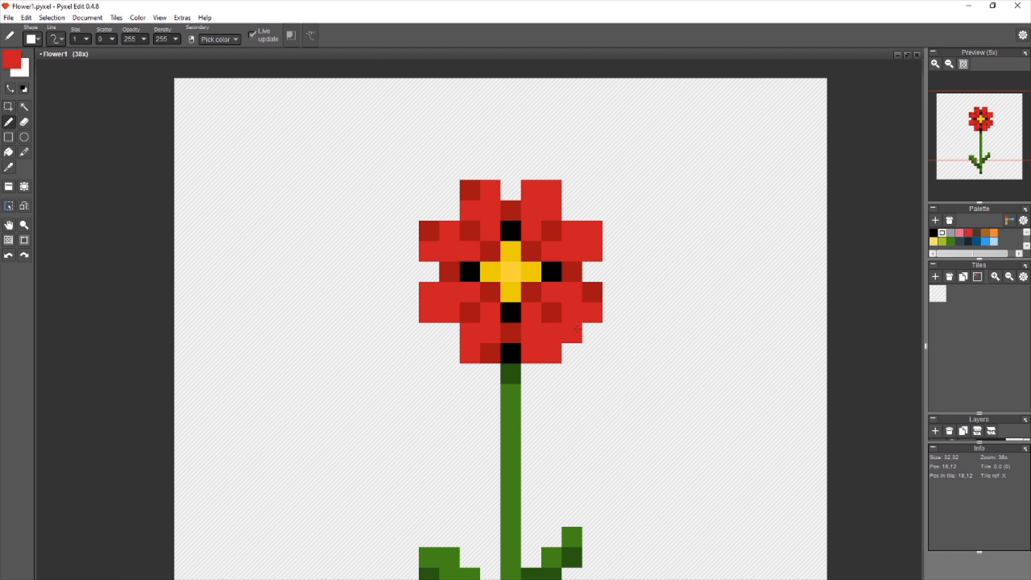
right_click(550, 312)
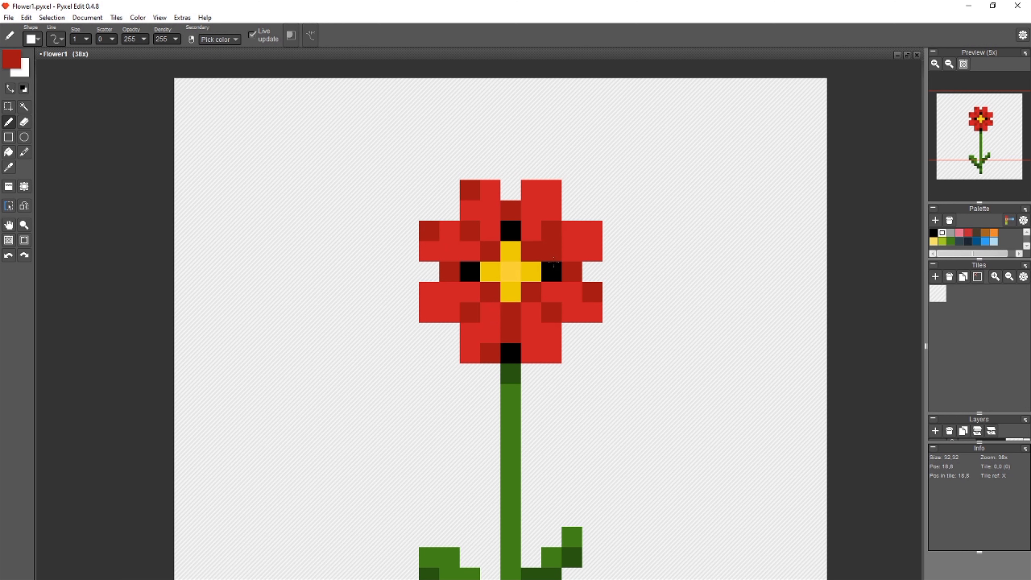
left_click(551, 272)
left_click(469, 271)
left_click(510, 231)
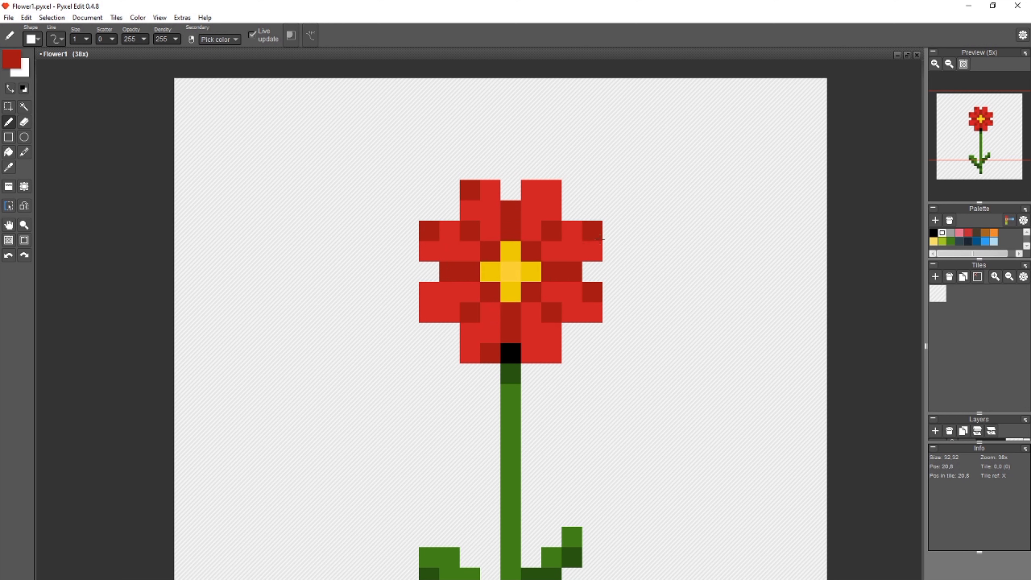
- Repaint the remaining dark red pixels at the outer petal tips with the petals' bright red
right_click(556, 203)
left_click(470, 190)
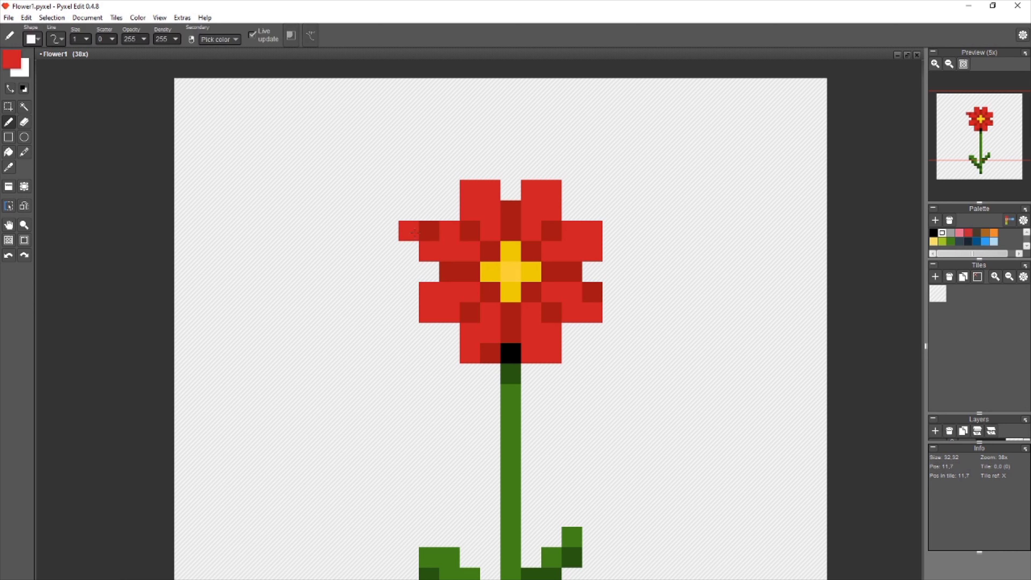
left_click(429, 230)
left_click(489, 355)
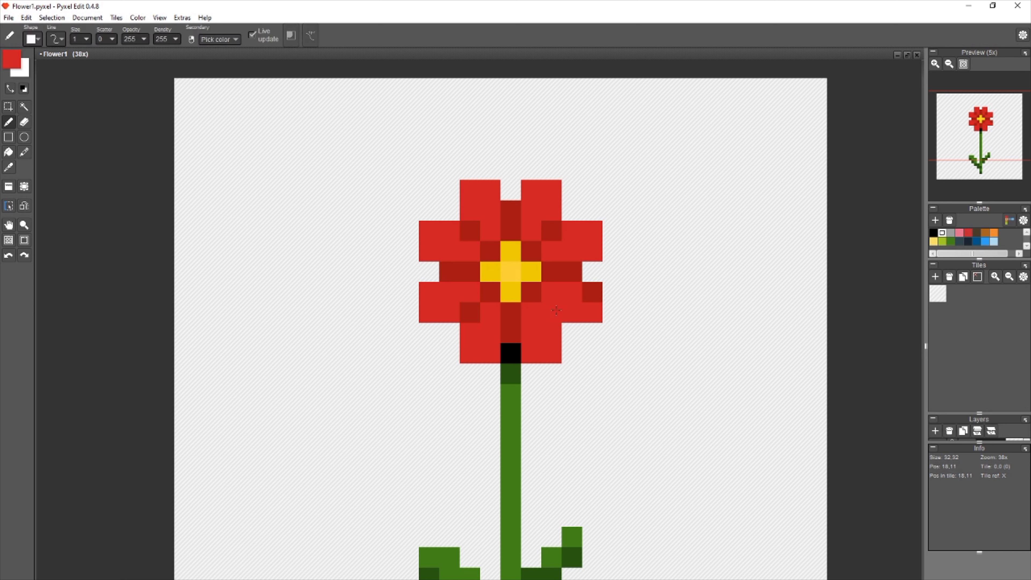
left_click(601, 293)
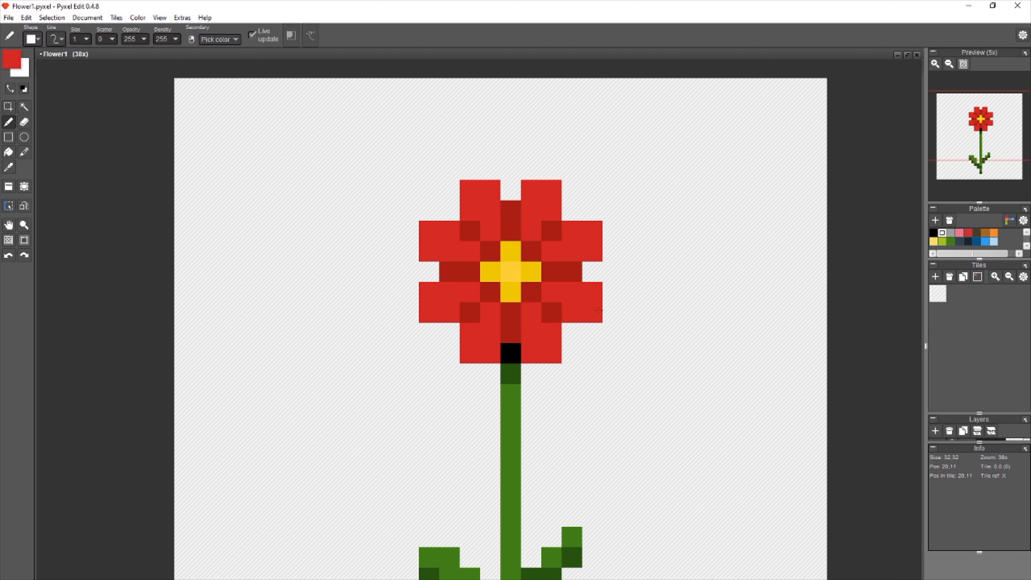
- Compare the outline-free flower on Layer 1 with the outlined one on Layer 0 at 1x zoom by toggling layer visibility
key("m")
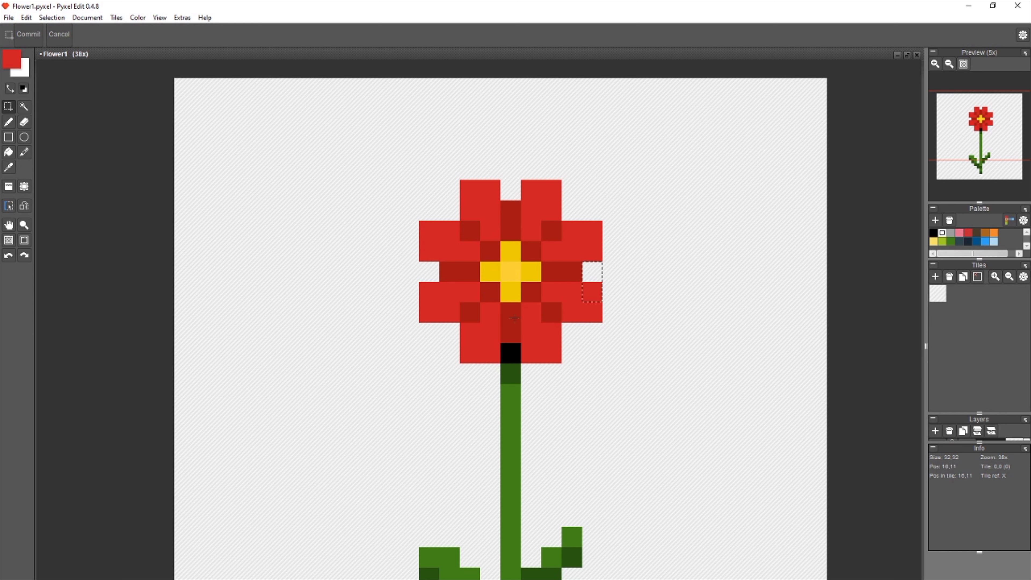
left_click(548, 210)
scroll(596, 280, "down", 10)
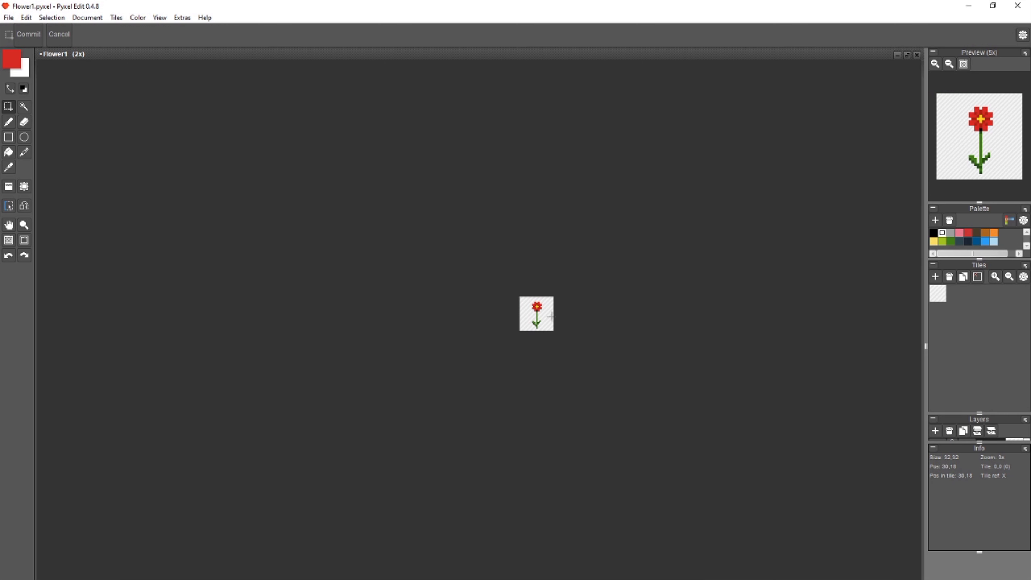
scroll(551, 315, "down", 1)
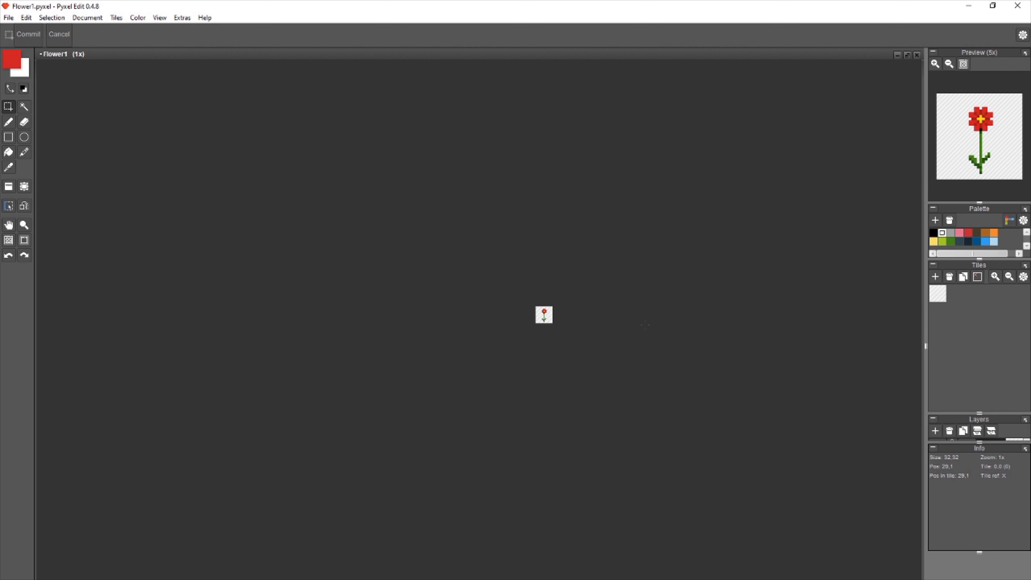
left_click_drag(990, 443, 980, 512)
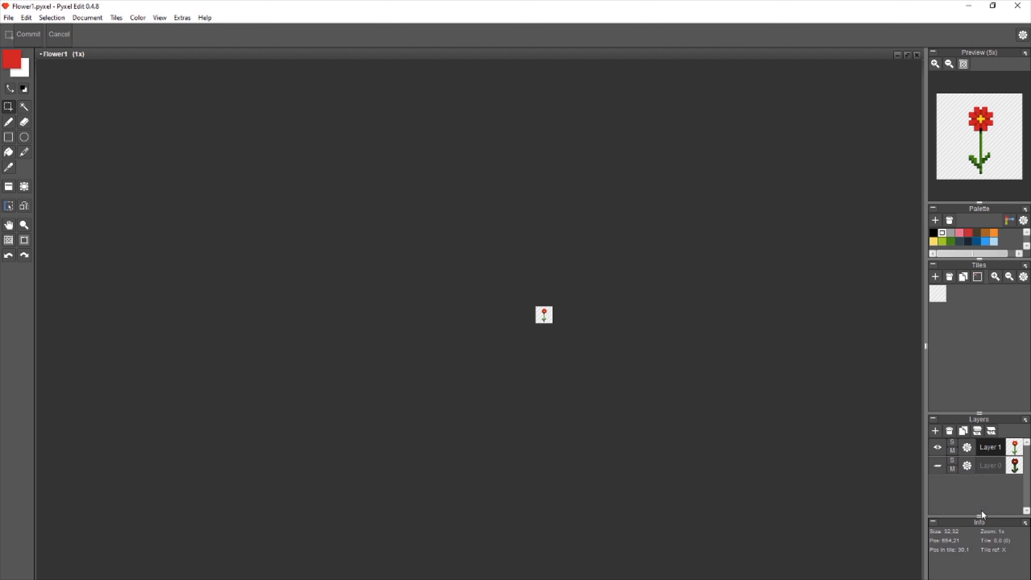
left_click(939, 449)
left_click(936, 461)
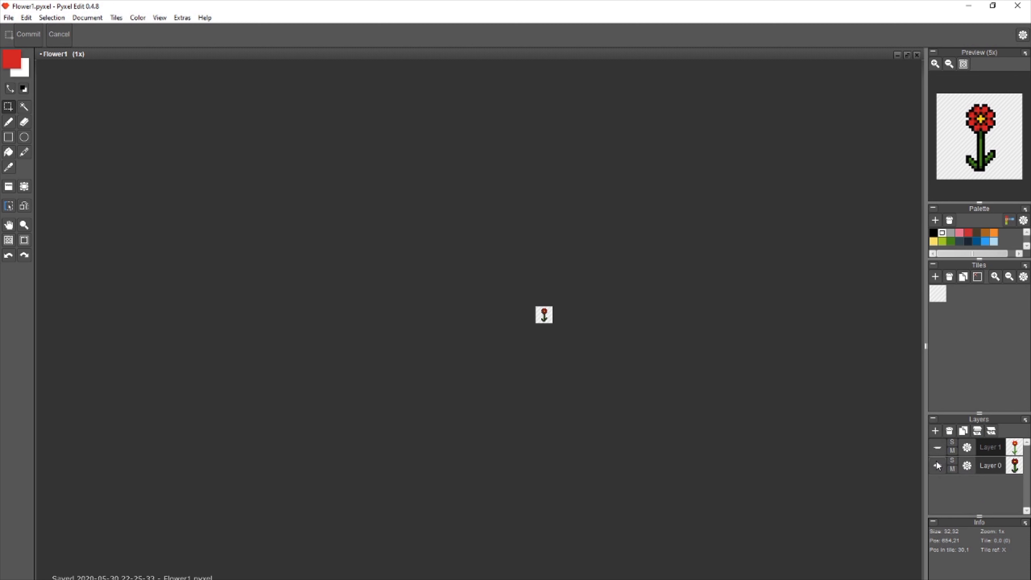
left_click(936, 463)
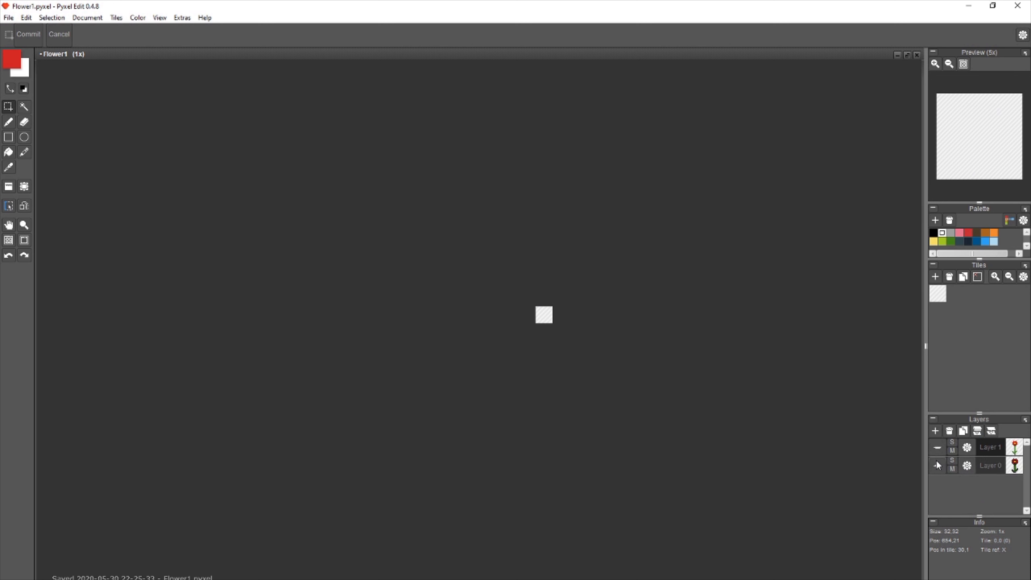
left_click(937, 447)
scroll(641, 311, "up", 6)
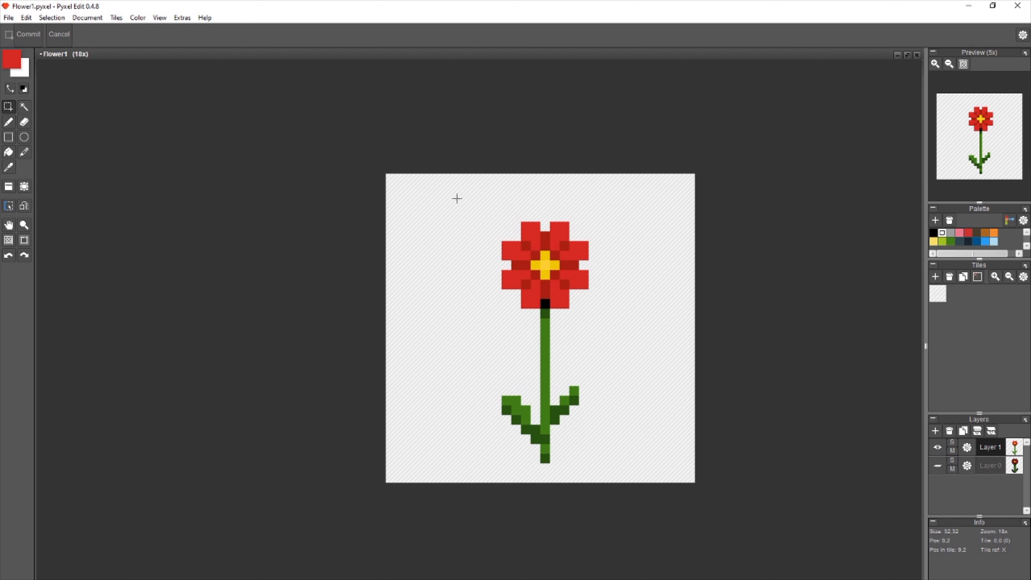
left_click_drag(453, 193, 666, 487)
left_click_drag(521, 240, 563, 216)
left_click_drag(685, 179, 390, 478)
left_click_drag(392, 181, 690, 478)
left_click_drag(492, 222, 581, 459)
- Shorten the stem by deleting one pixel row below the blossom and moving the blossom down one pixel to close the gap
left_click_drag(569, 338, 520, 348)
key("Delete")
left_click_drag(588, 202, 463, 338)
left_click_drag(548, 280, 549, 288)
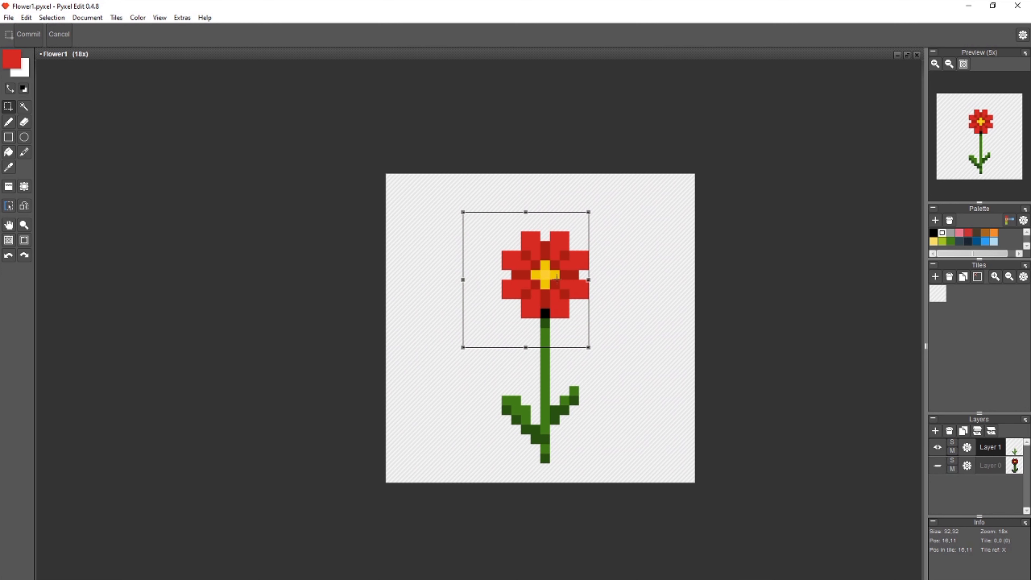
left_click(668, 324)
- Replace the black pixel where the stem meets the blossom with the stem's dark green
scroll(550, 313, "up", 4)
key("b")
right_click(537, 345)
left_click(537, 318)
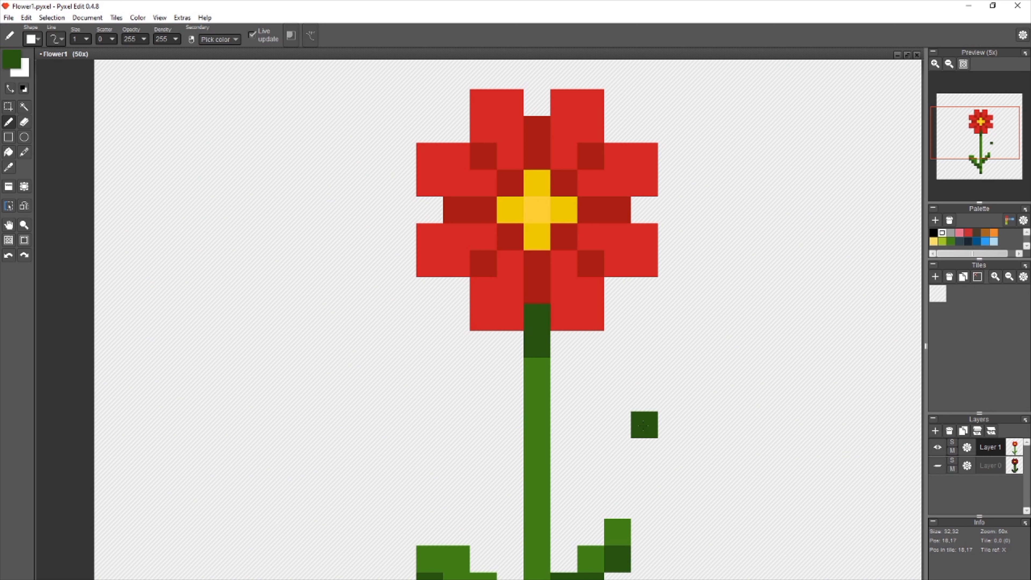
scroll(646, 416, "down", 4)
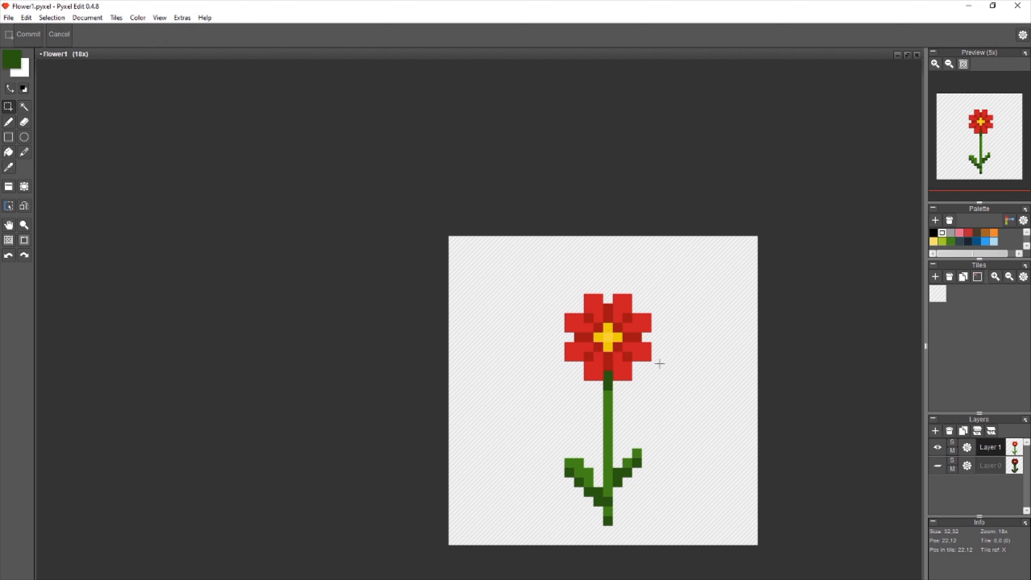
scroll(609, 389, "up", 4)
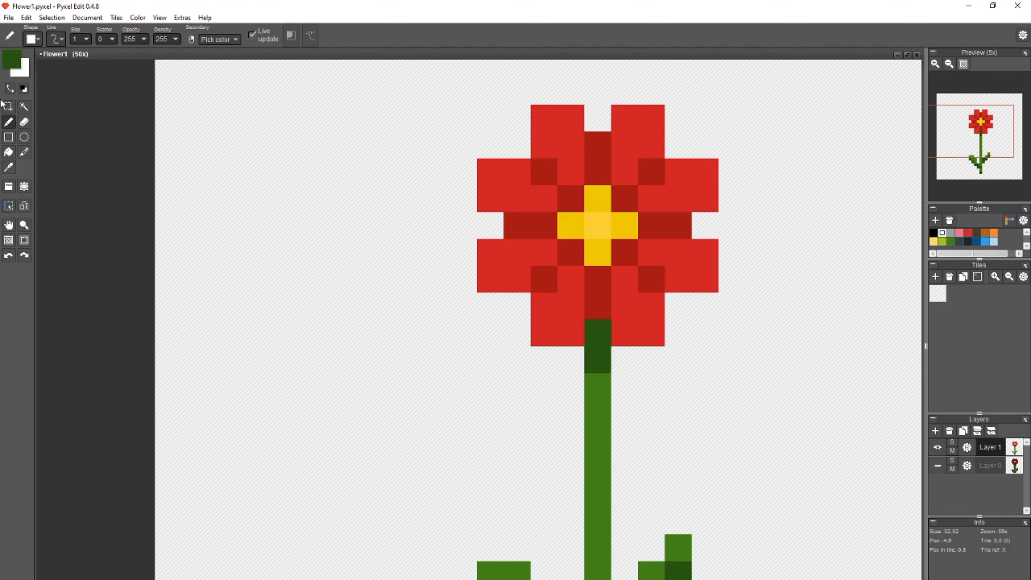
left_click(571, 280)
scroll(571, 279, "down", 1)
scroll(571, 279, "down", 1)
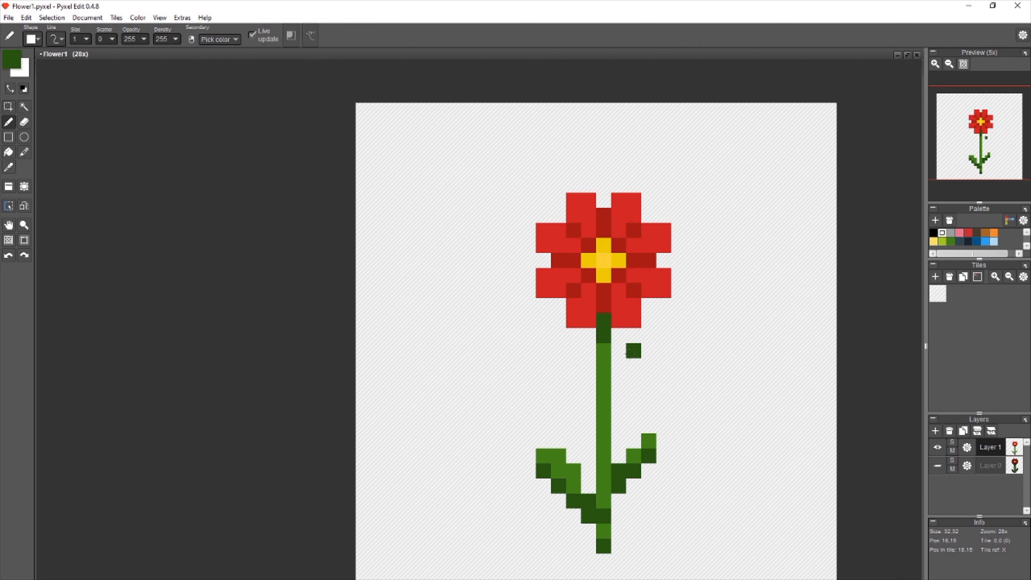
left_click(633, 364)
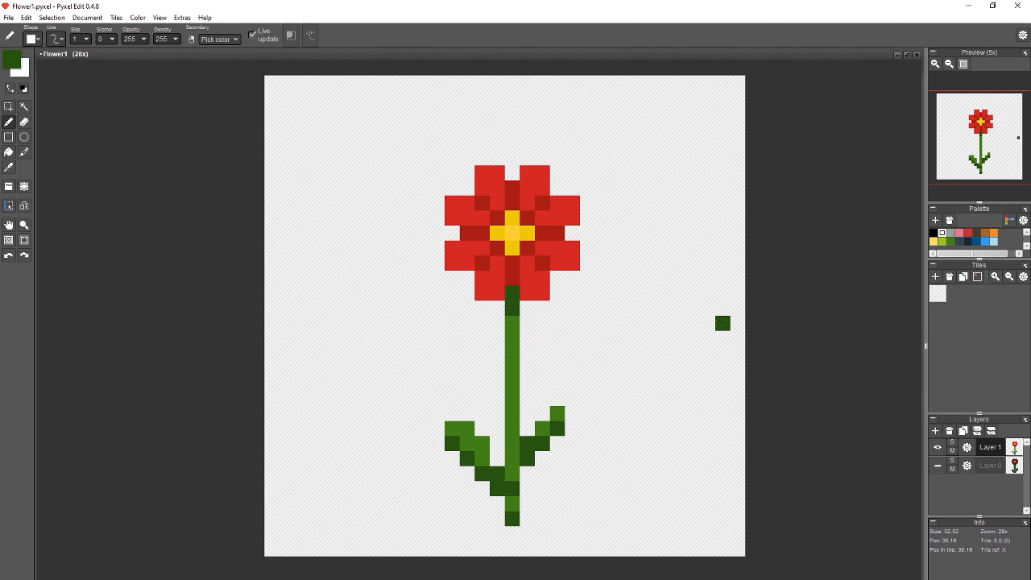
- Move the whole outline-free flower up by one pixel on the canvas
key("m")
left_click_drag(625, 134, 384, 525)
key("Up")
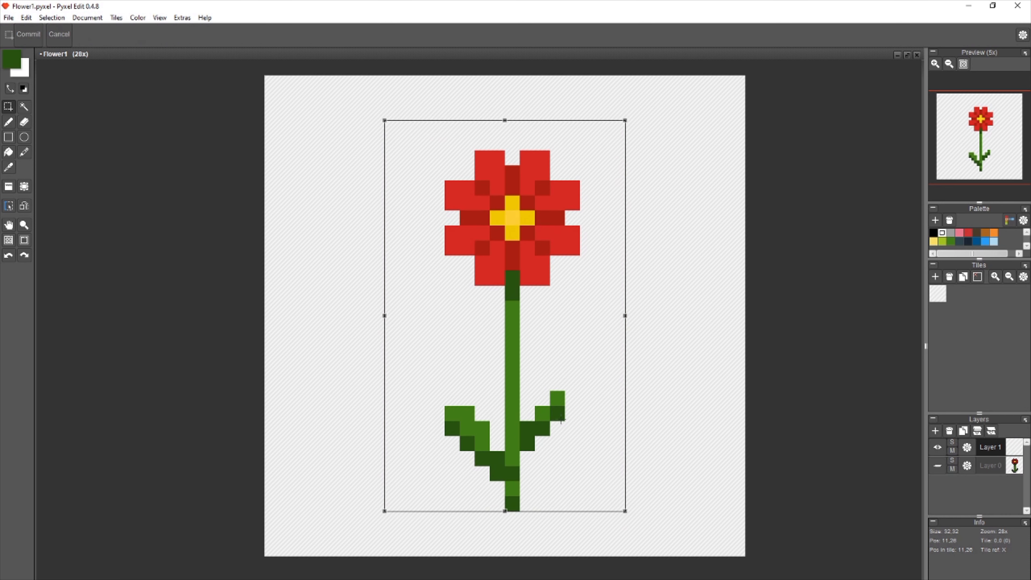
key("Return")
left_click(699, 371)
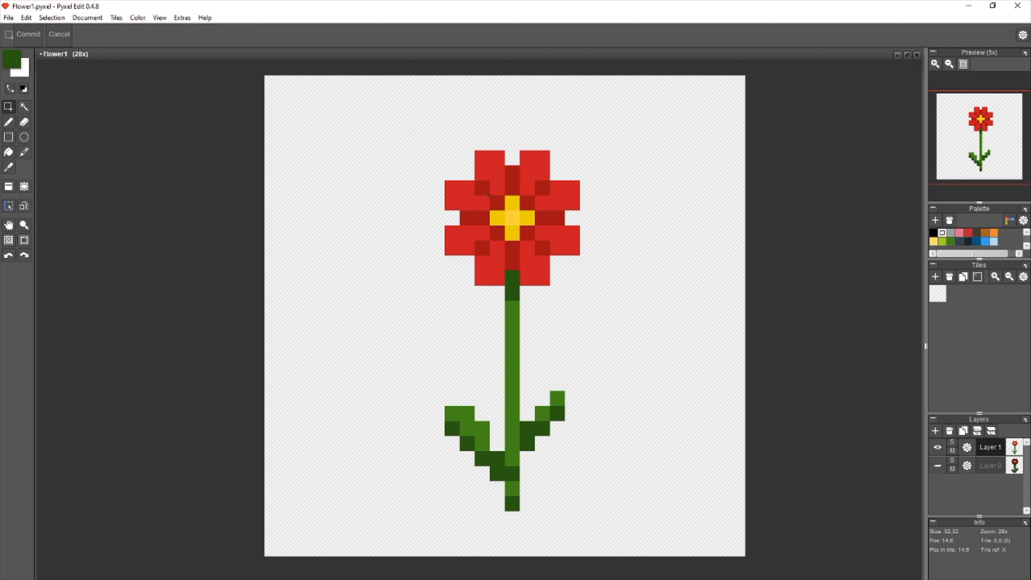
left_click_drag(605, 375, 522, 449)
left_click_drag(426, 389, 495, 485)
left_click(571, 469)
- Save the document under the name Flower1, overwriting the existing file
key("ctrl+shift+s")
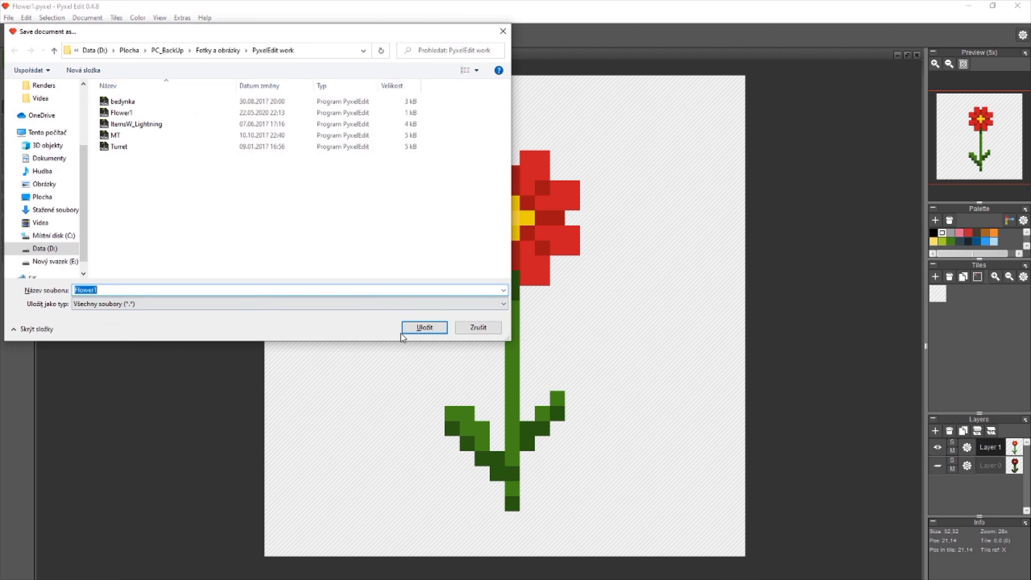
left_click(421, 327)
left_click(536, 327)
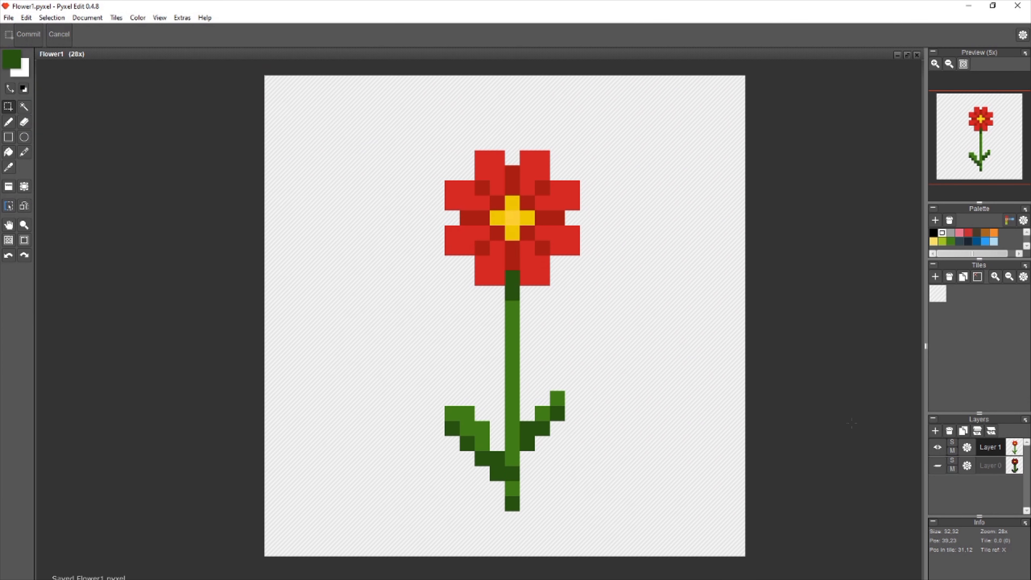
- Show the outlined flower on Layer 0 and hide Layer 1
left_click(937, 465)
left_click(938, 447)
left_click_drag(555, 341, 545, 321)
- Sample the dark green at the top of the outlined flower's stem and check its color values
key("b")
key("alt")
key("alt")
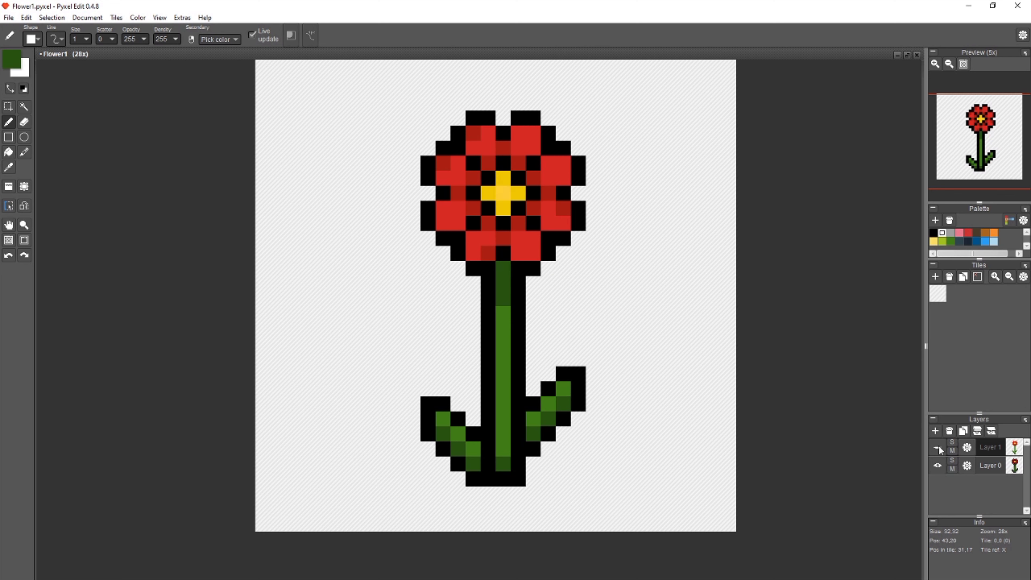
key("alt")
left_click(525, 267, "alt")
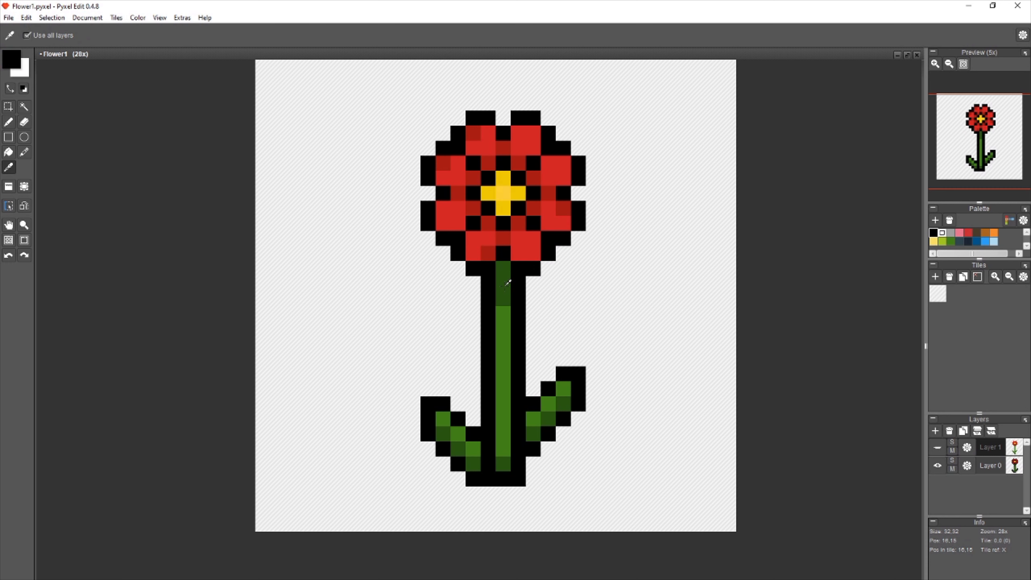
left_click(508, 284, "alt")
left_click(13, 56)
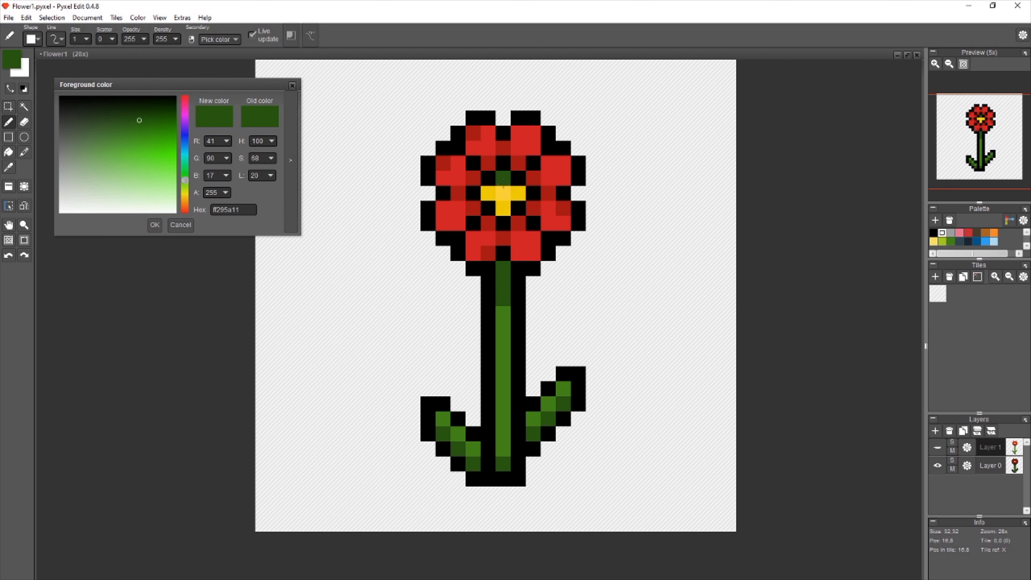
key("Escape")
- Sample the lighter green of the outlined flower's stem and check its color values
key("alt")
left_click(508, 331, "alt")
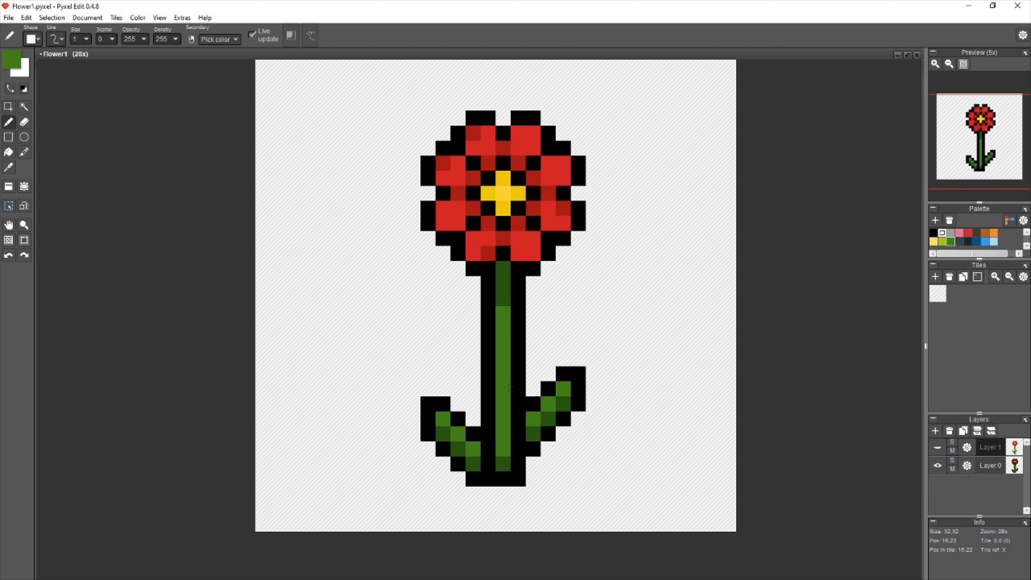
key("s")
left_click_drag(524, 277, 494, 476)
left_click(573, 422)
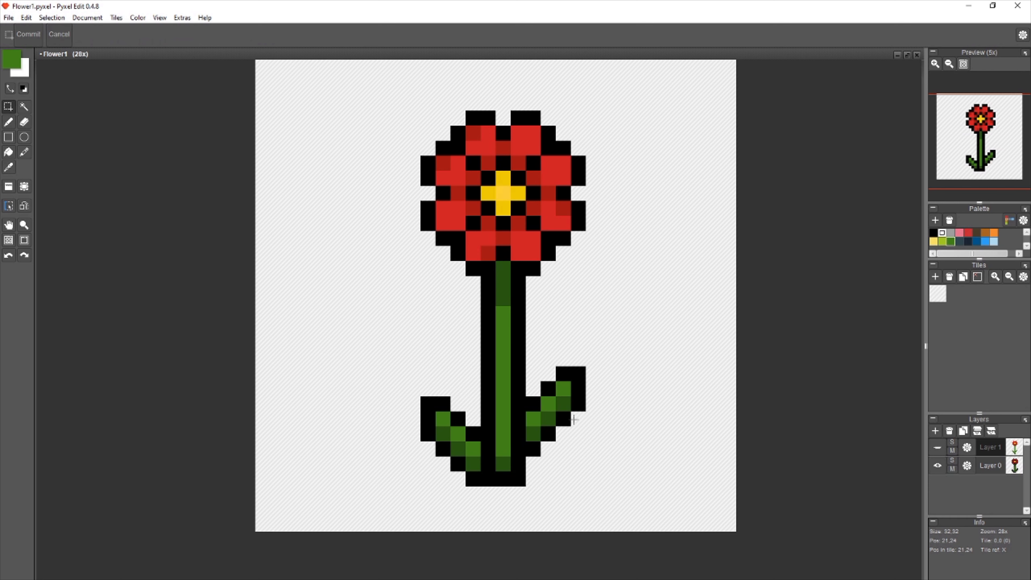
key("b")
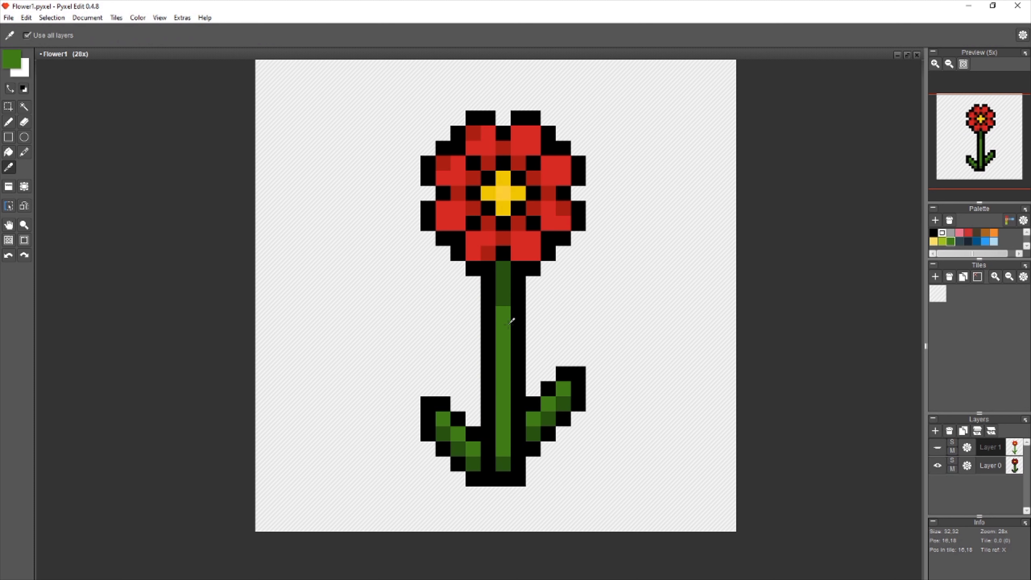
left_click(8, 57)
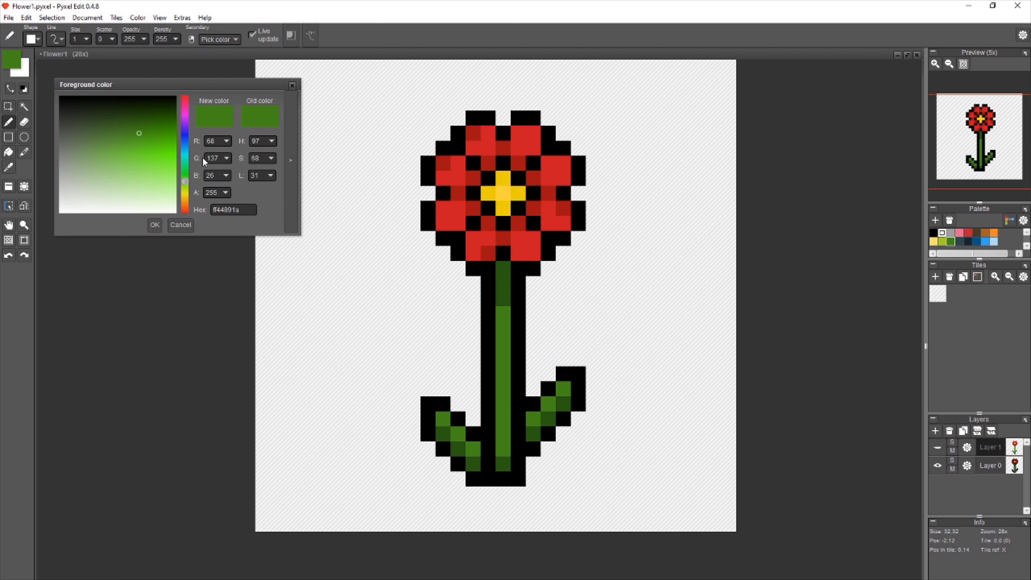
left_click(155, 224)
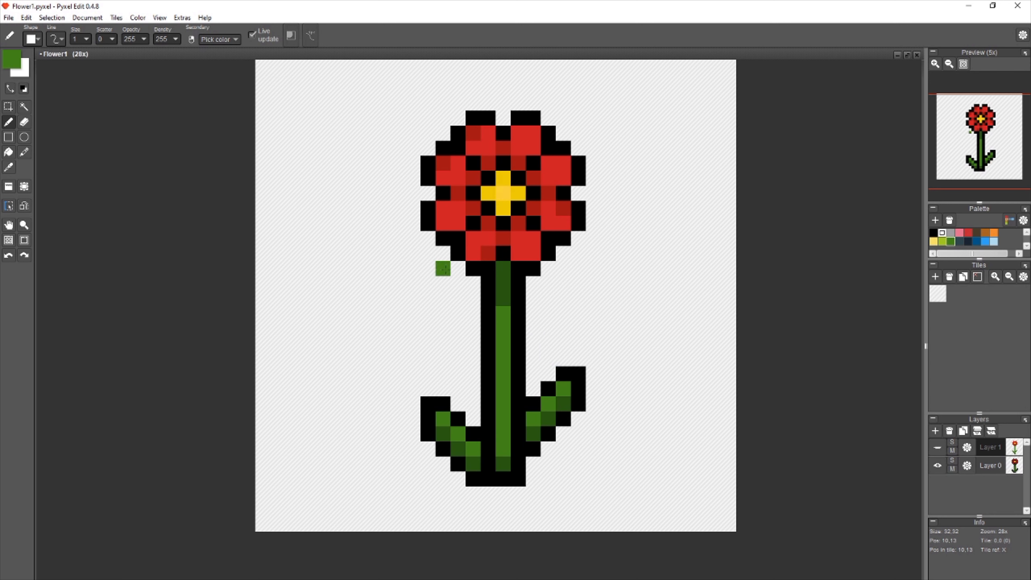
- Try recoloring the black outline along the stem's right side with the stem's dark green
left_click(504, 277, "alt")
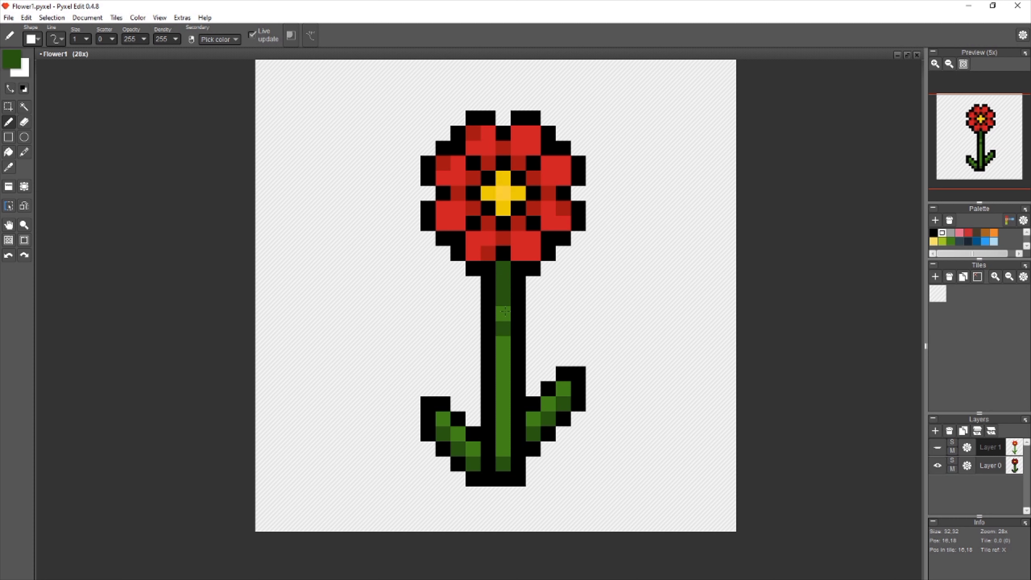
left_click_drag(519, 283, 519, 389)
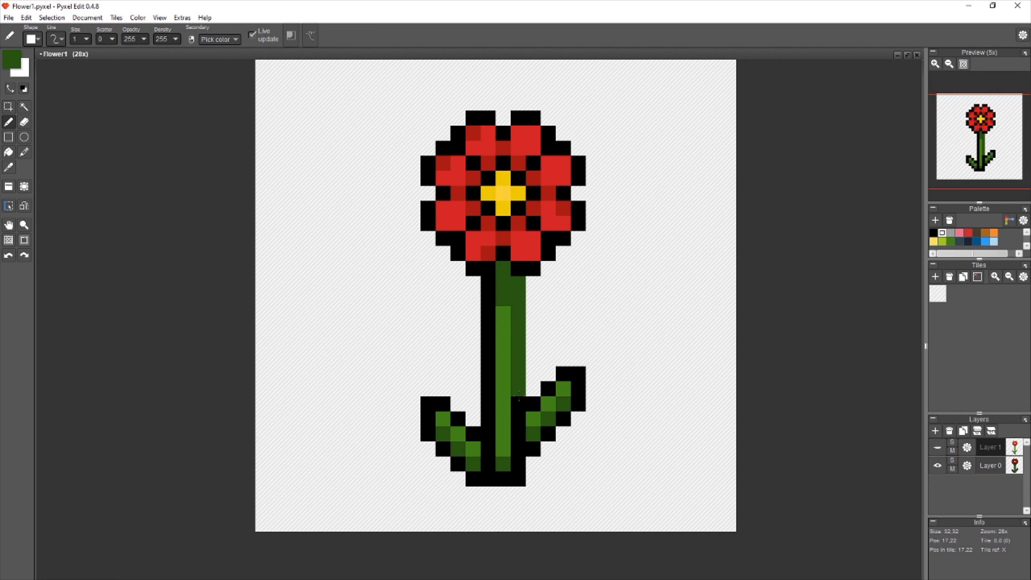
key("ctrl+z")
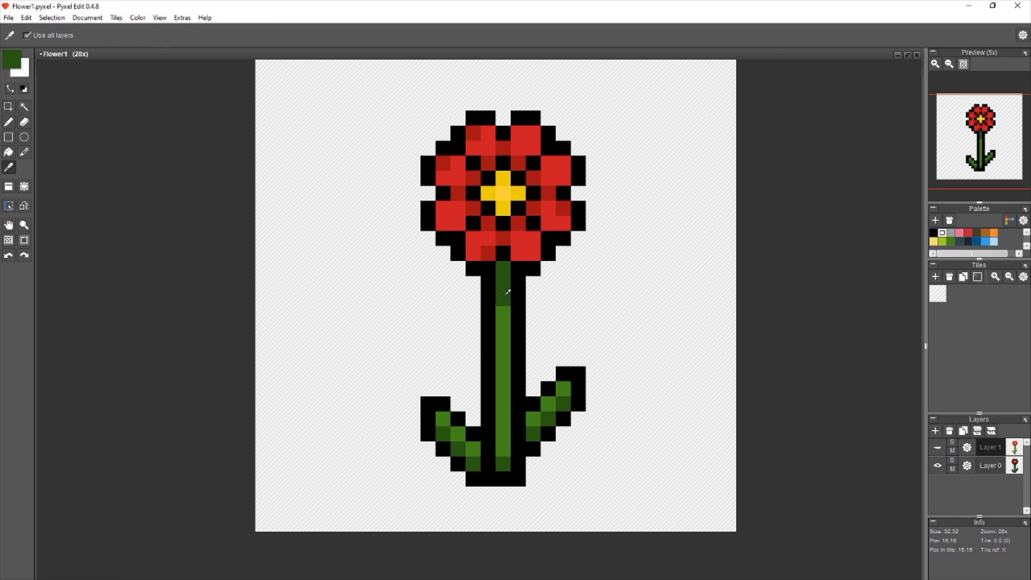
- Sample the stem's lighter green and set the foreground color's lightness to 29
left_click(502, 314, "alt")
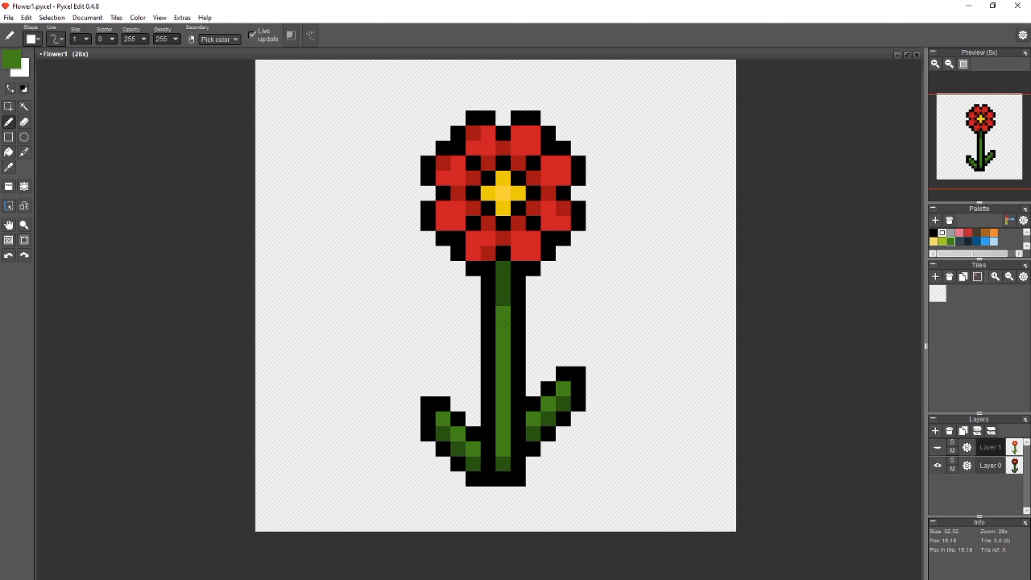
left_click(11, 59)
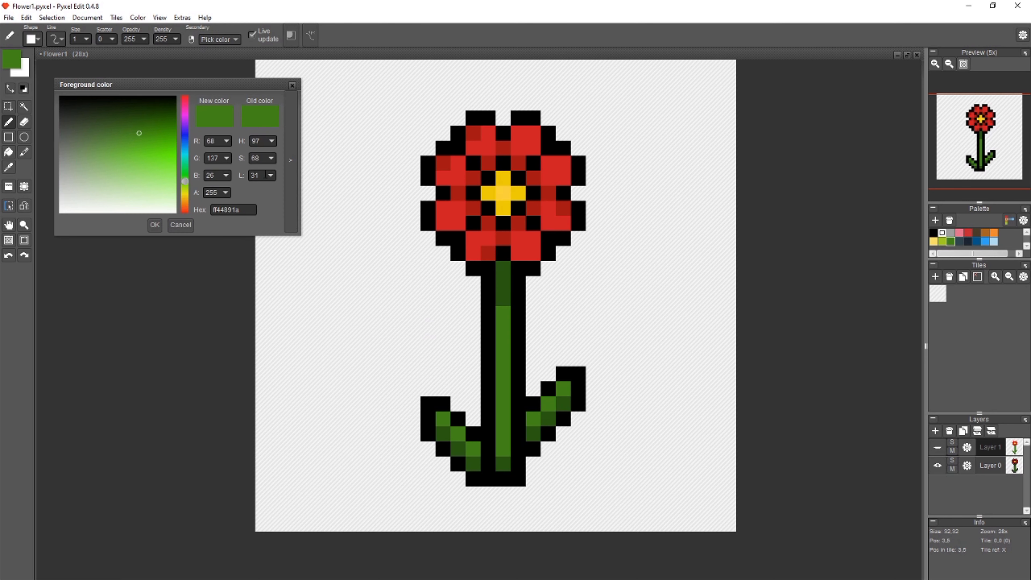
left_click_drag(260, 176, 242, 172)
type("29")
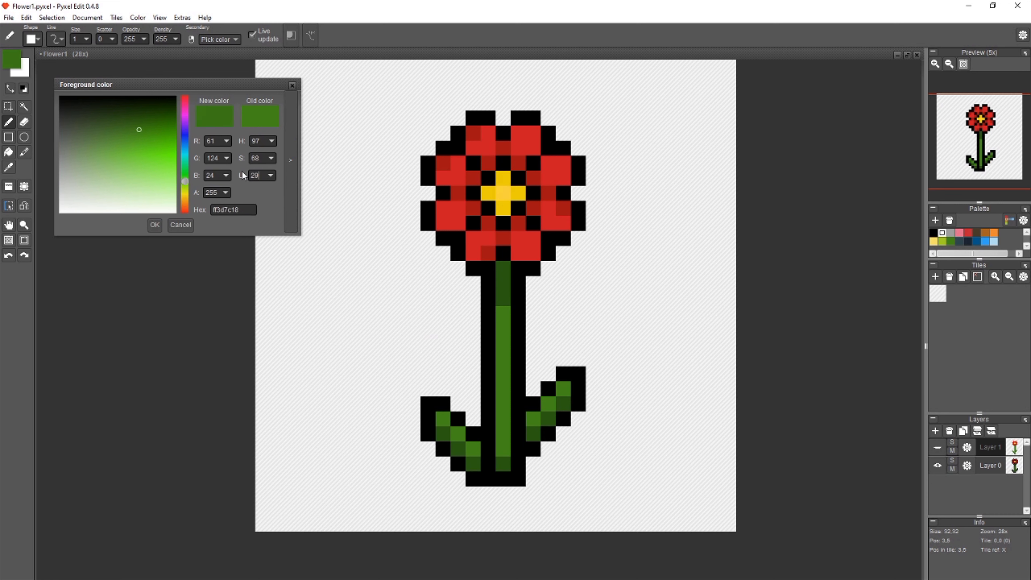
key("Return")
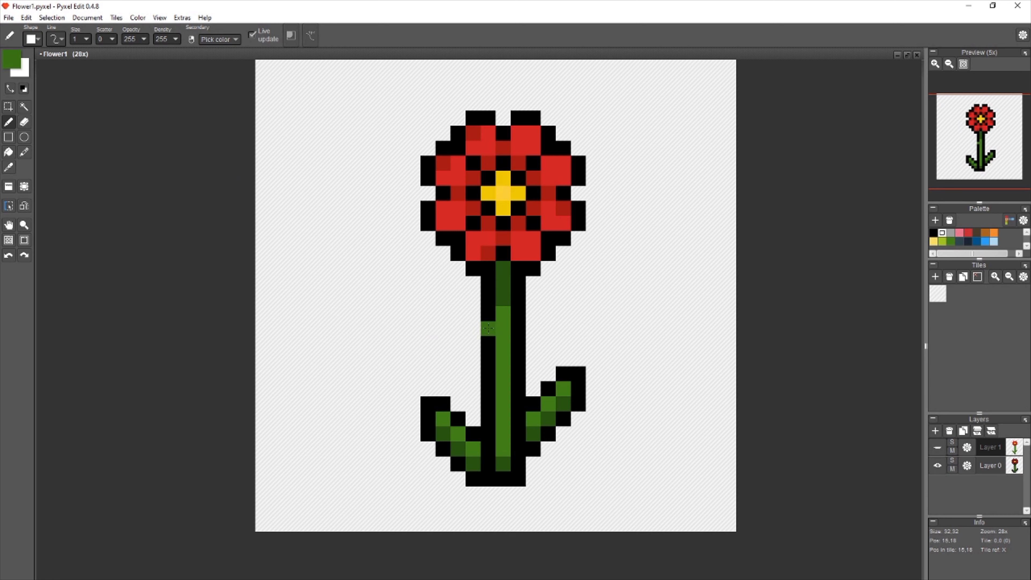
- Try recoloring the black outline along the stem's left side with the current green
left_click_drag(488, 328, 484, 377)
key("ctrl+z")
left_click(11, 58)
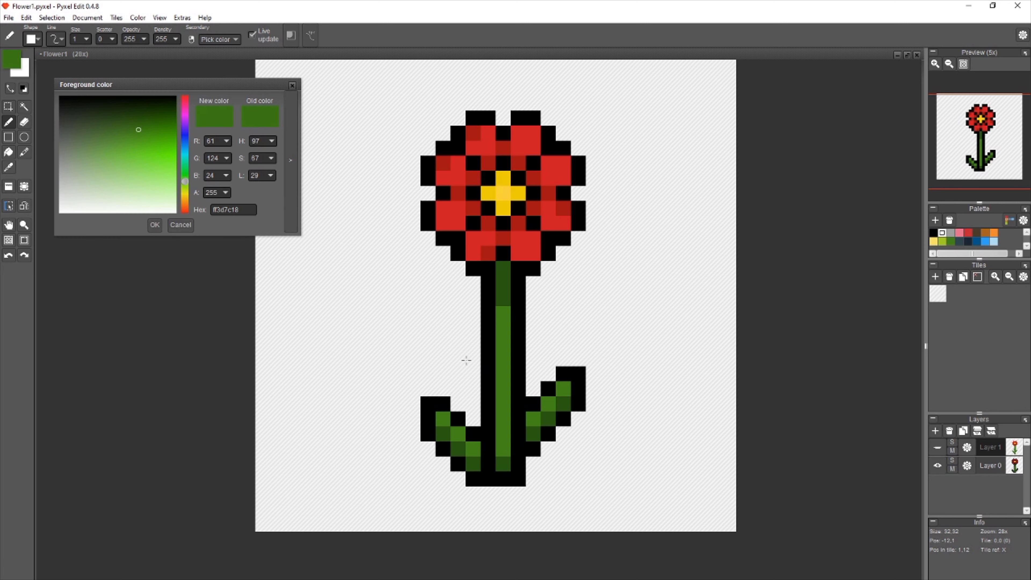
key("Escape")
- Make Layer 0 the active layer with Layer 1 hidden, and set the foreground color's lightness to 24
left_click(938, 447)
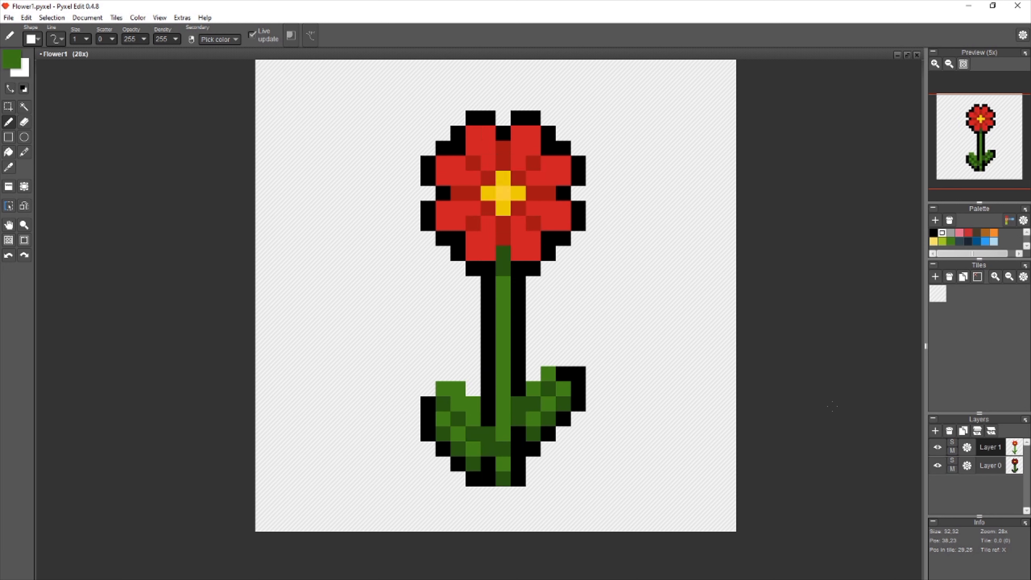
left_click(937, 447)
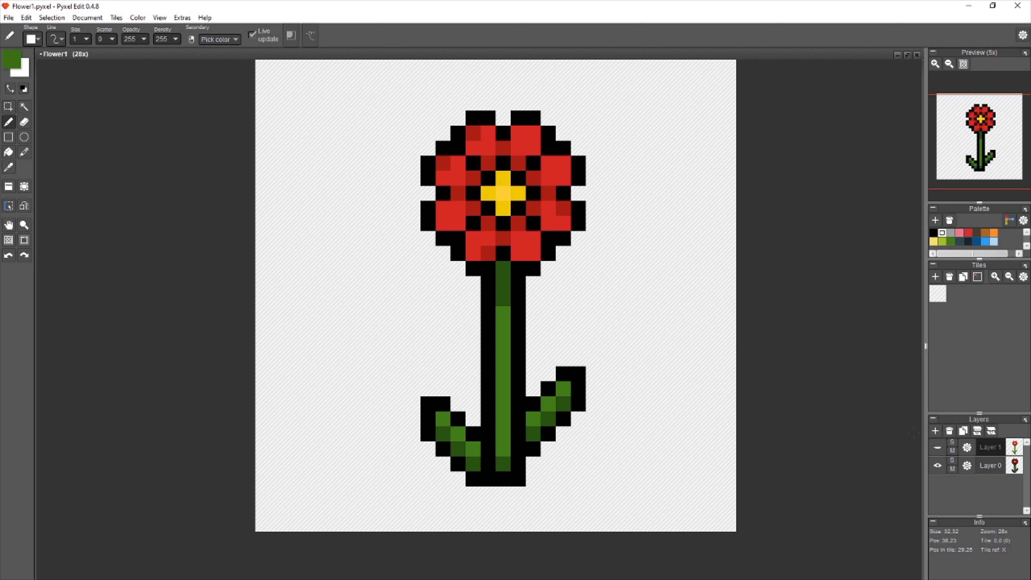
left_click(989, 465)
left_click(13, 67)
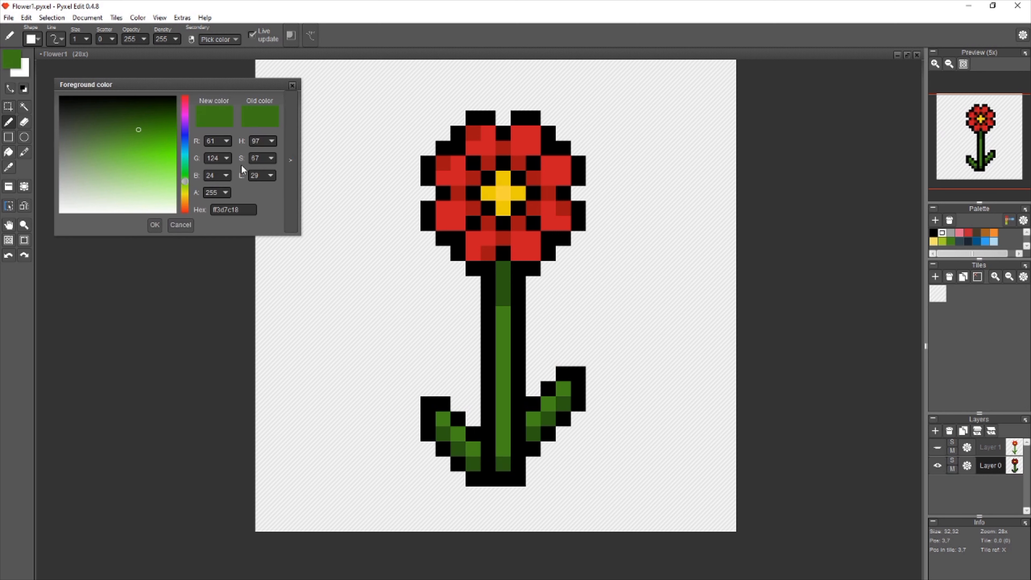
double_click(259, 175)
type("24")
key("Return")
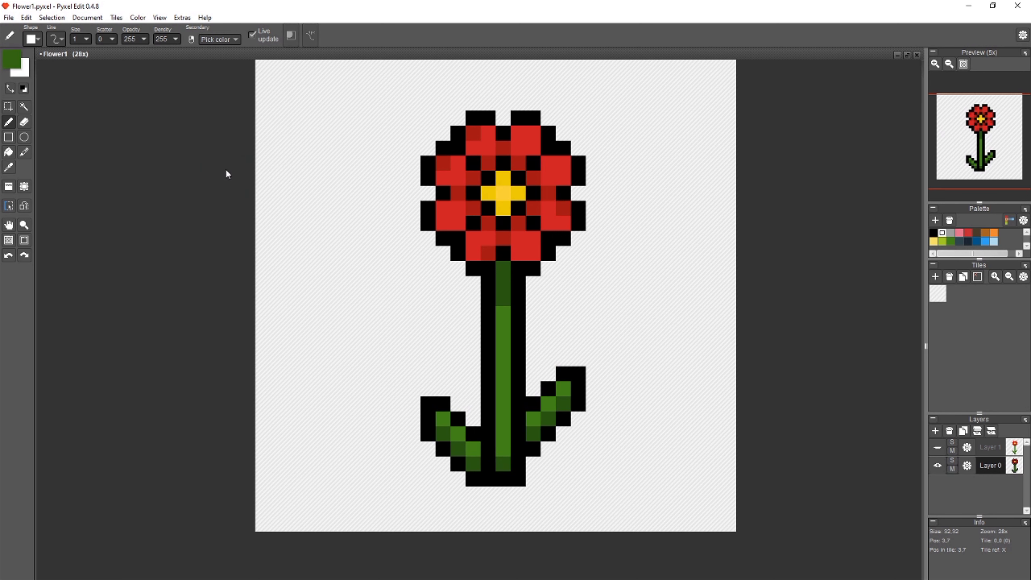
- Try recoloring the black outline on both sides of the stem with the lightness-24 green
left_click_drag(489, 345, 488, 375)
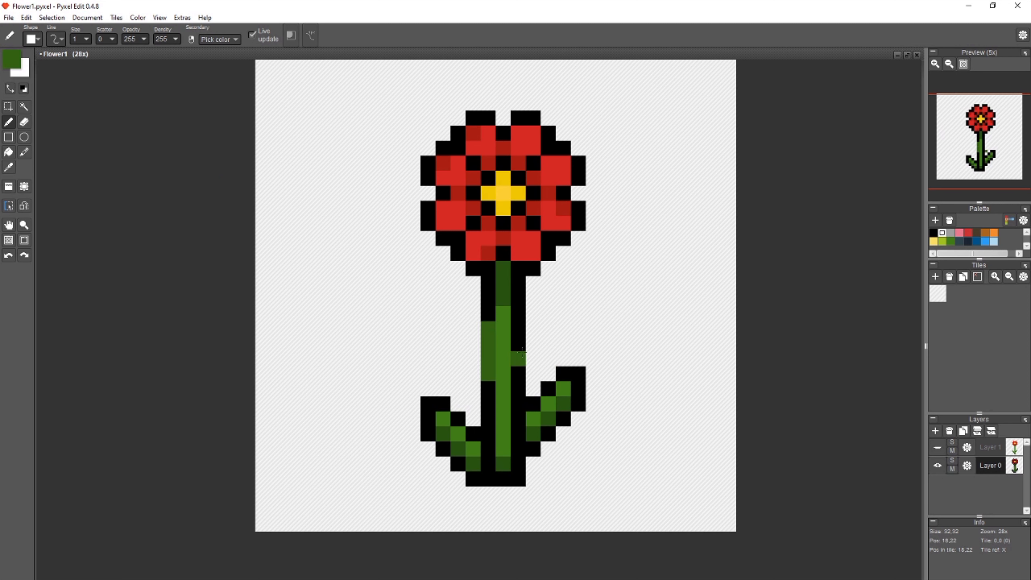
left_click_drag(518, 329, 518, 389)
left_click(486, 391)
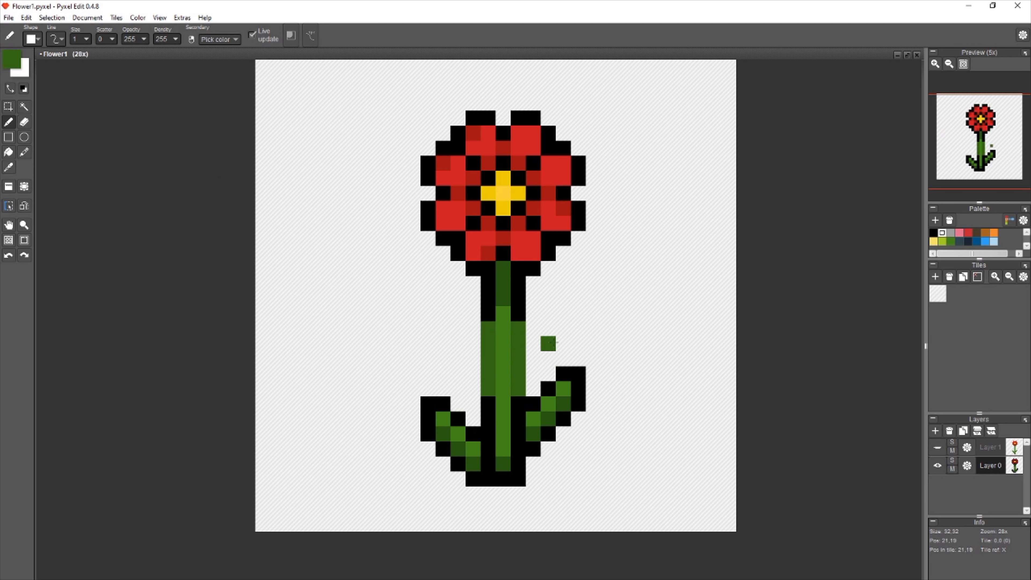
left_click_drag(488, 299, 490, 317)
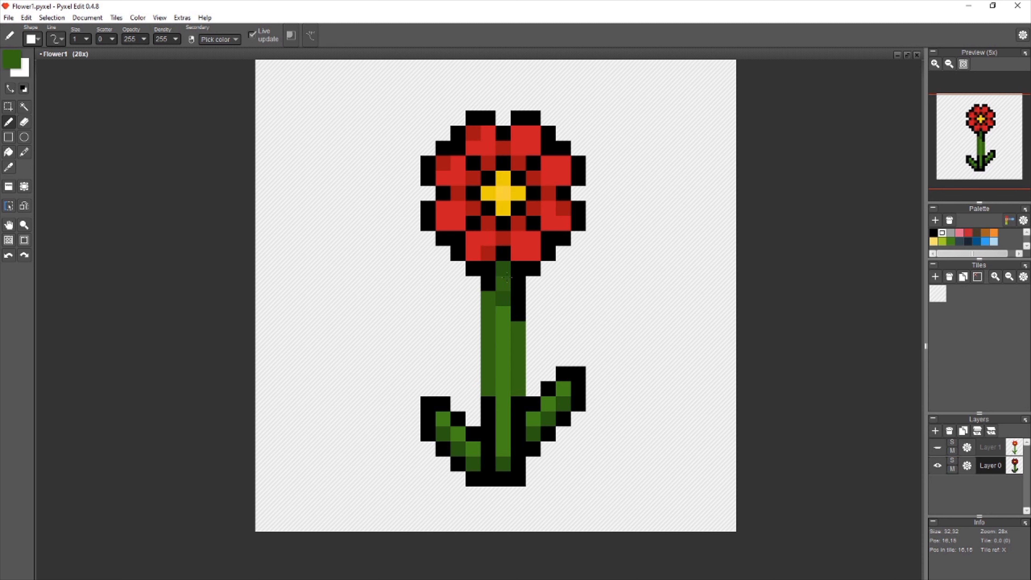
key("ctrl+z")
key("ctrl+z")
key("ctrl+z")
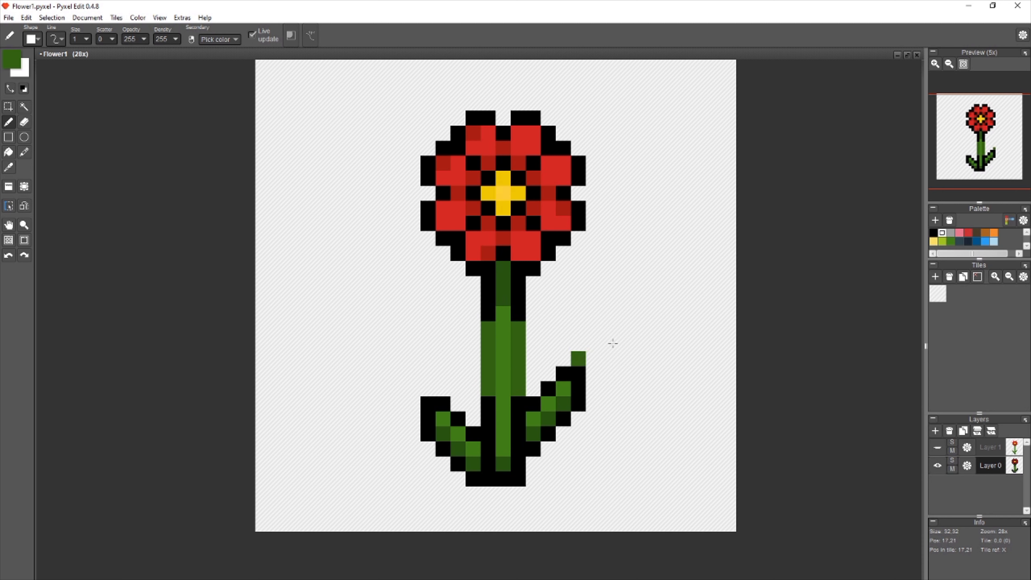
key("m")
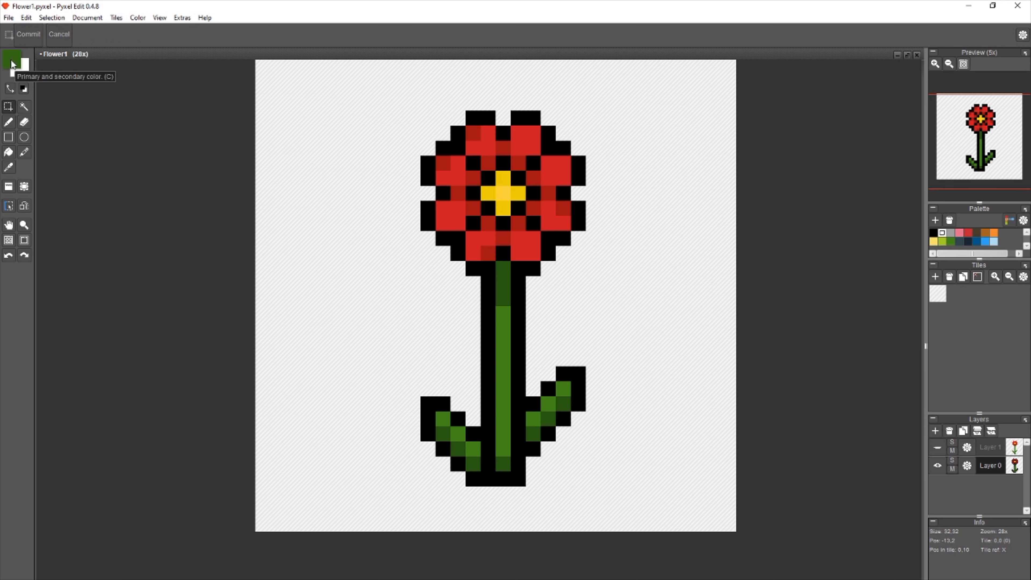
key("b")
left_click(87, 18)
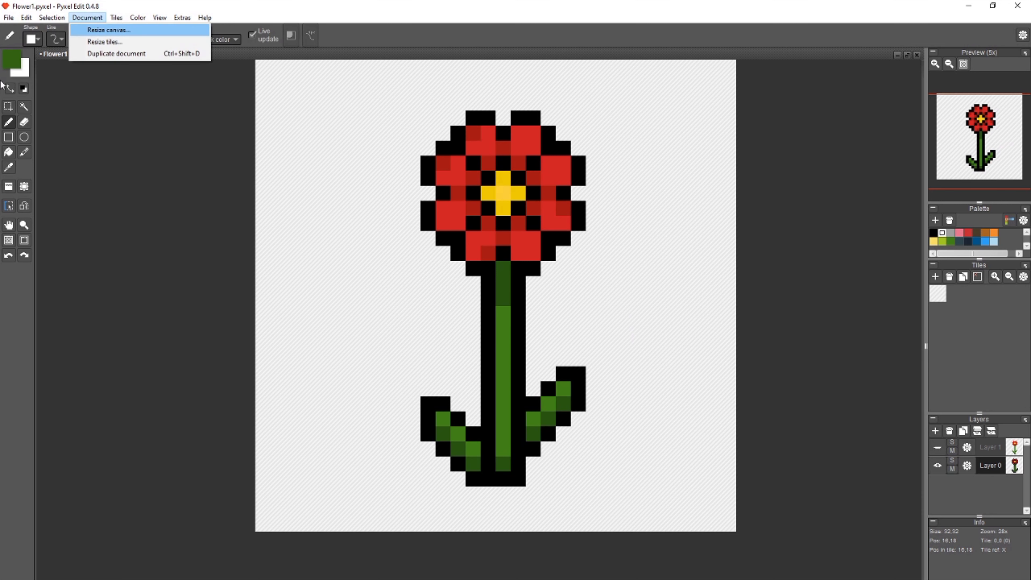
key("Escape")
key("d")
key("Escape")
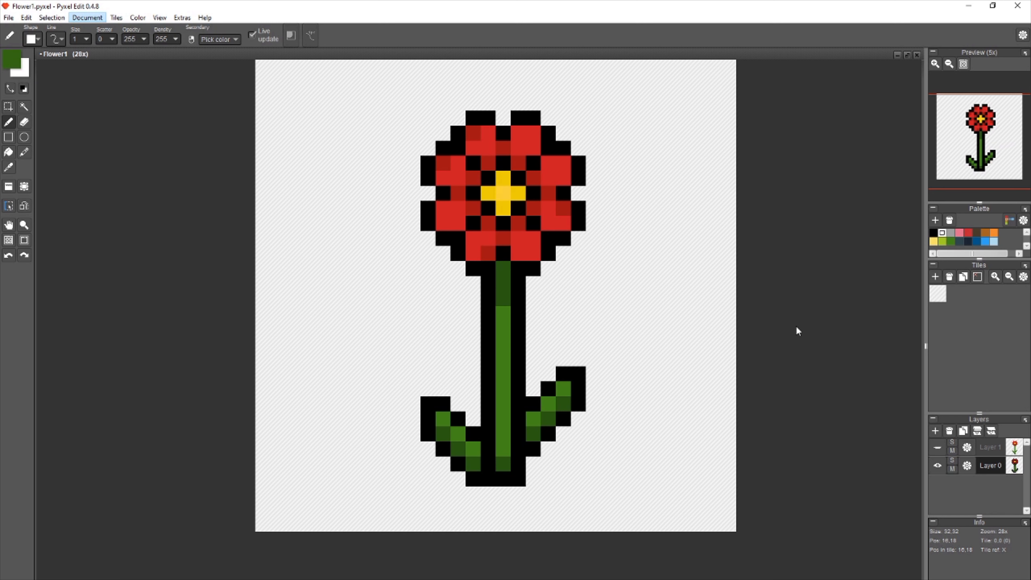
key("Escape")
- Sample the lighter green of the stem and open its color values
key("i")
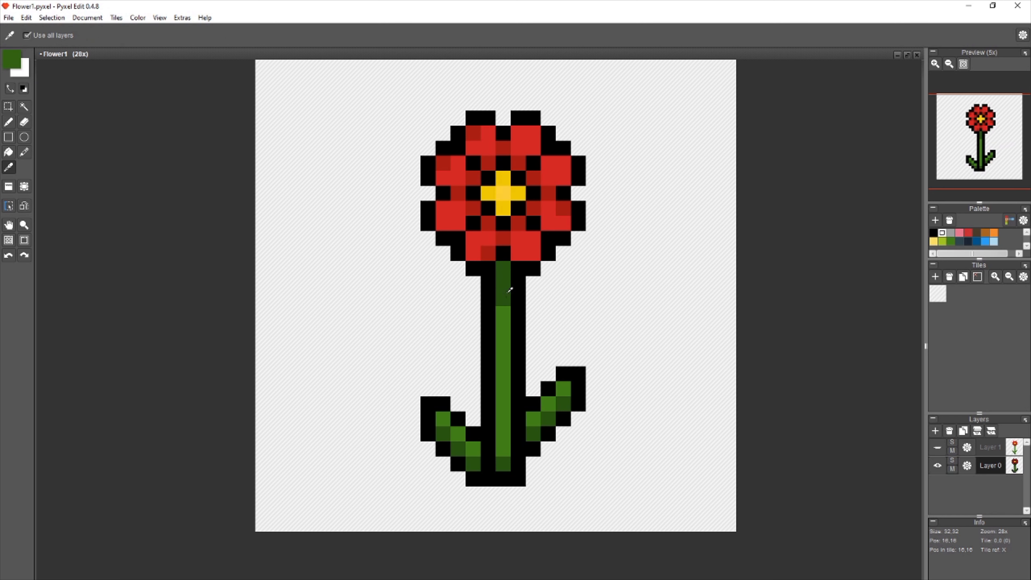
left_click(506, 351)
key("b")
left_click(5, 59)
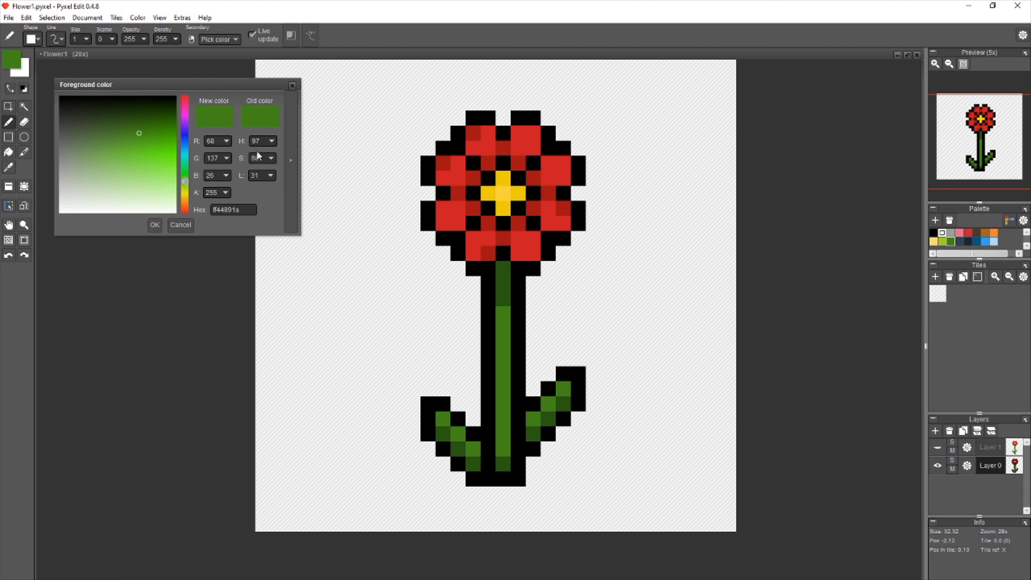
left_click(502, 298)
key("i")
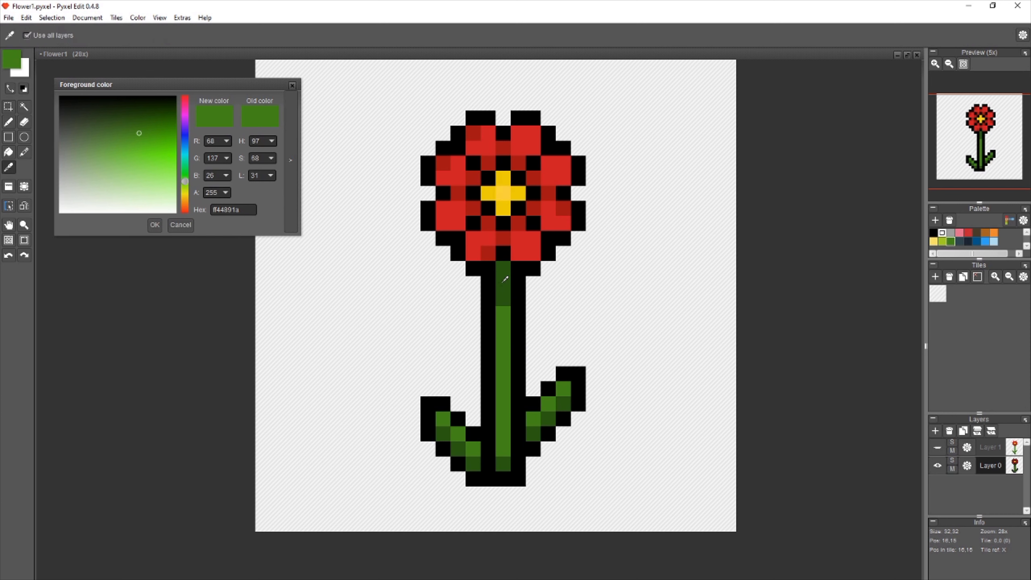
left_click(505, 280)
left_click(507, 312)
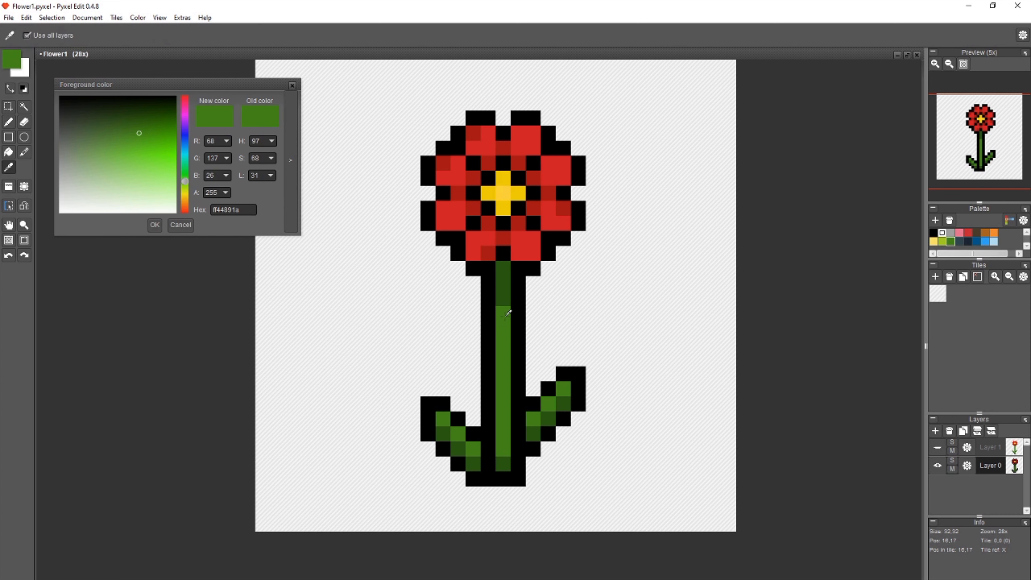
key("b")
- Set the foreground color's hue to 98 and lightness to 29, and repaint the stem's dark top section with it
left_click(254, 140)
left_click_drag(263, 143, 251, 146)
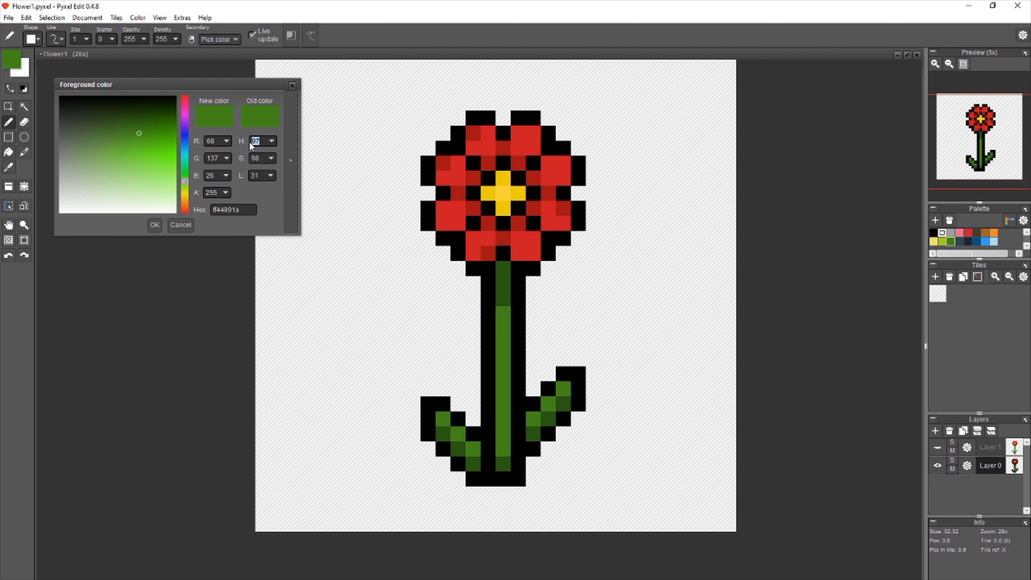
type("98")
left_click_drag(263, 176, 254, 179)
type("29")
key("Return")
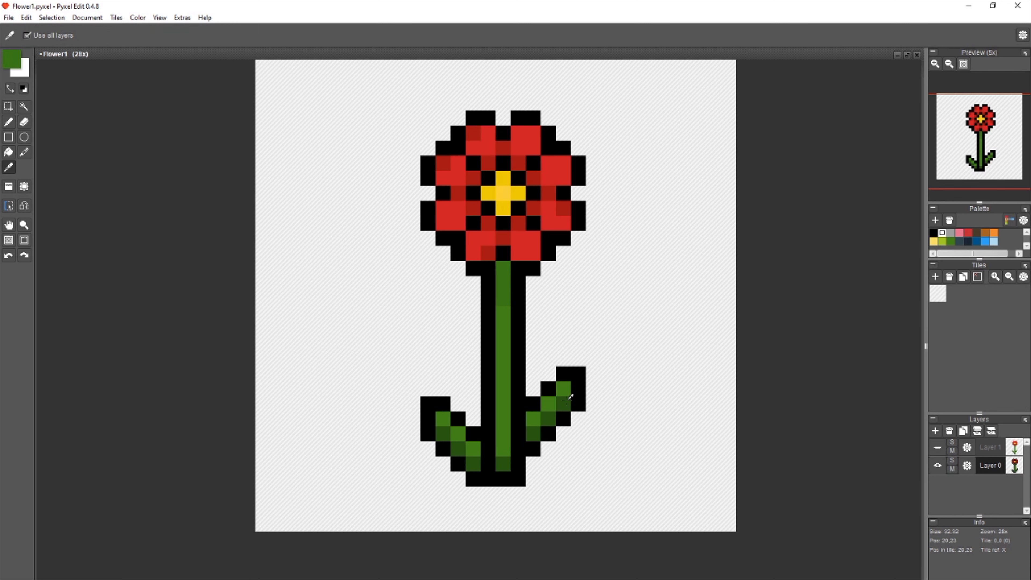
key("alt+d")
left_click(418, 168)
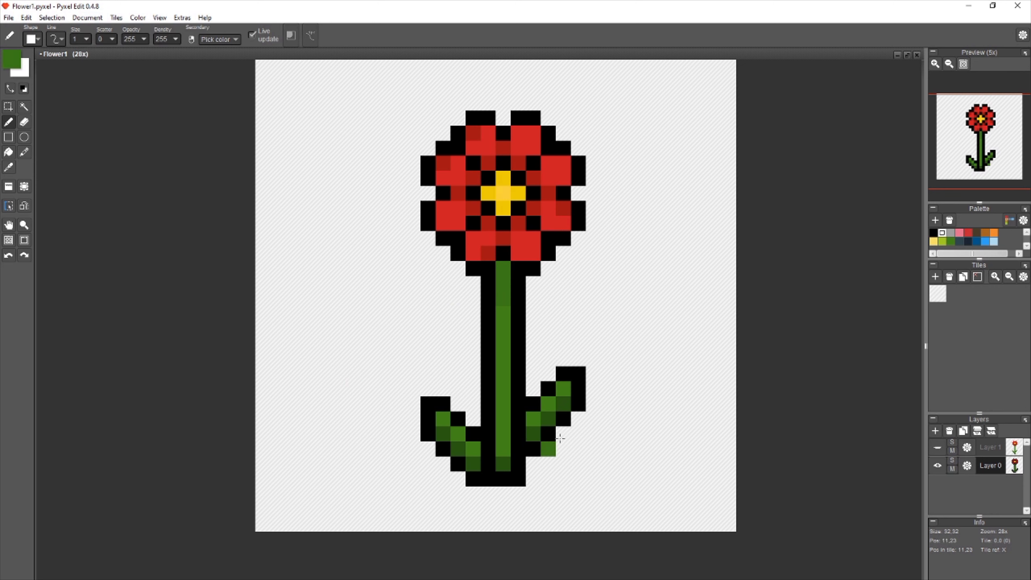
- Sample the right leaf's dark green and paint a 2×2 pixel swatch of it beside the stem
left_click(567, 403, "alt")
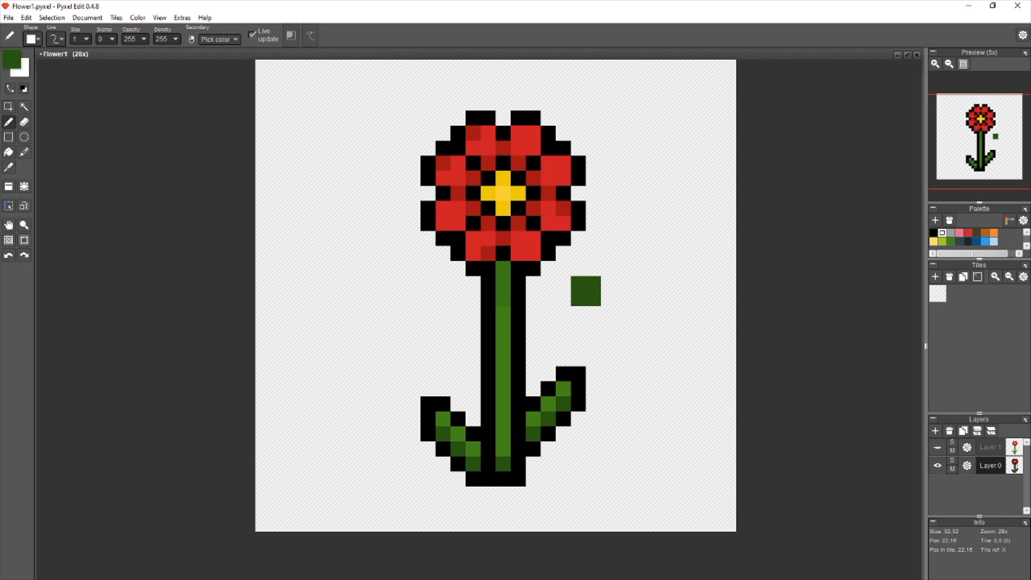
key("space")
left_click_drag(540, 350, 534, 350)
- Recolor the black outline on the stem's sides and base with the swatch's dark green, and its lowest inner pixel with the mid green
left_click(579, 291, "alt")
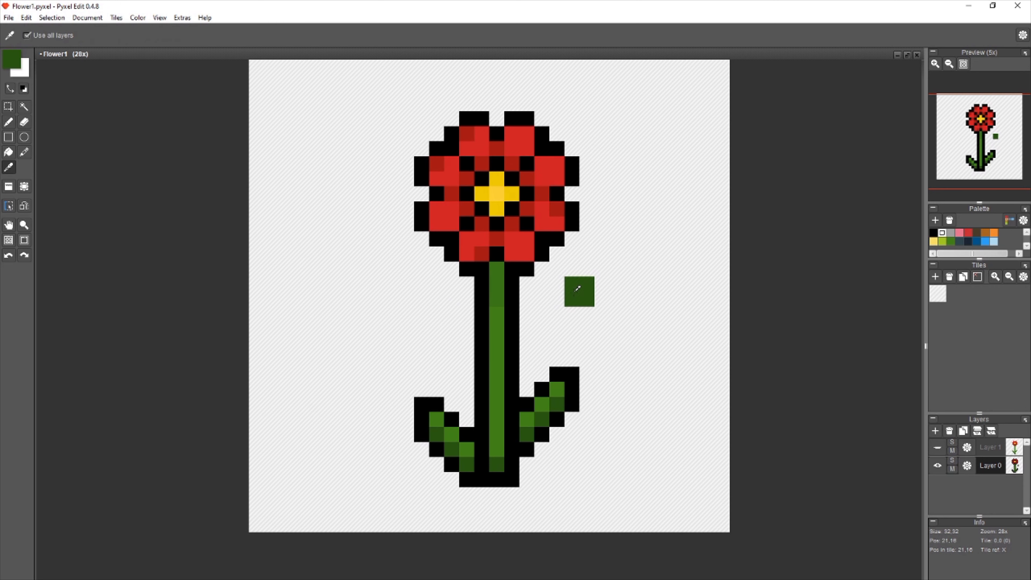
mouse_move(512, 284)
left_mouse_down()
mouse_move(512, 269)
mouse_move(510, 481)
mouse_move(481, 475)
mouse_move(482, 269)
left_mouse_up()
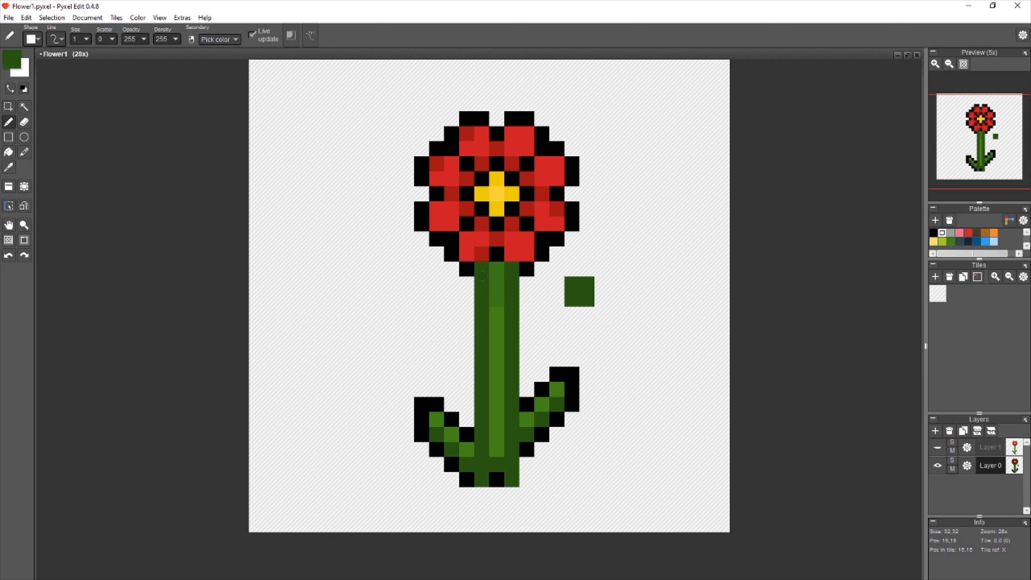
right_click(499, 290)
left_click(496, 464)
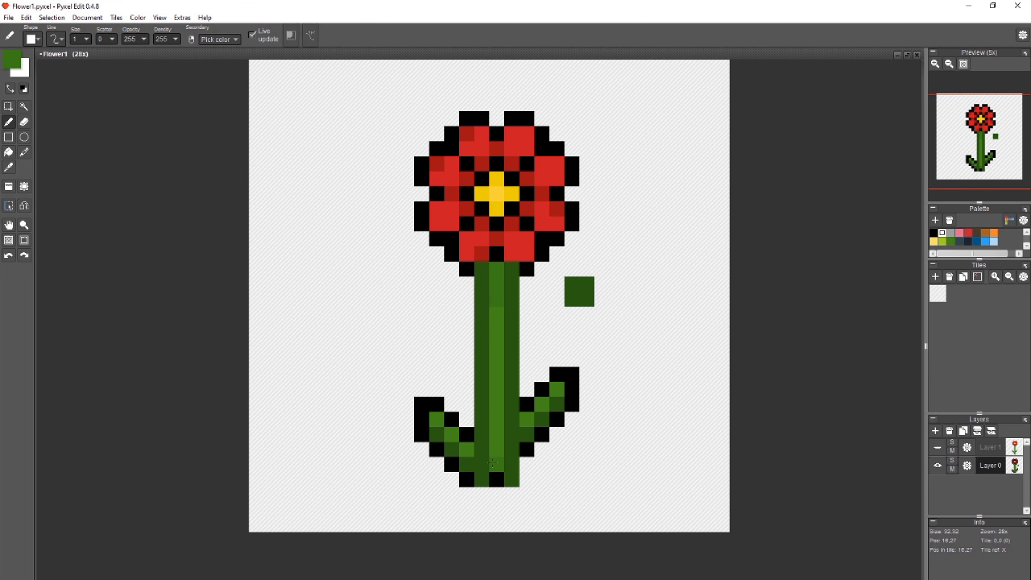
right_click(509, 480)
left_click(496, 479)
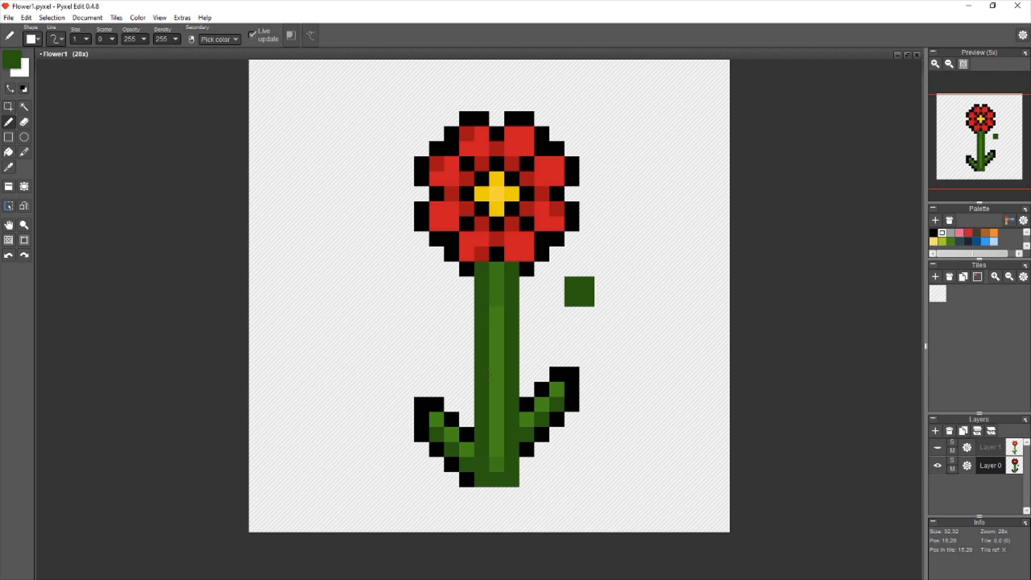
scroll(499, 398, "down", 10)
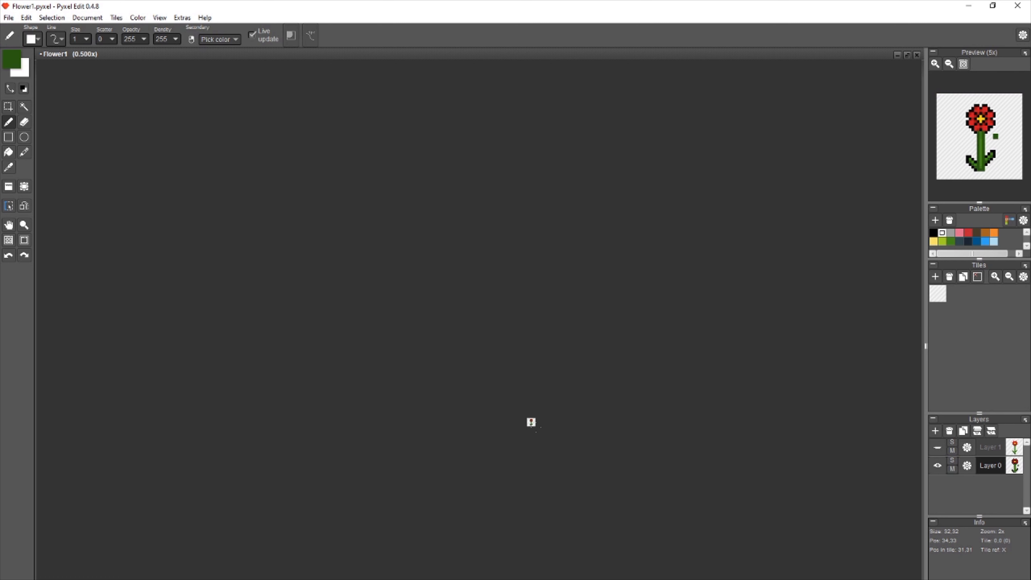
scroll(536, 427, "up", 1)
scroll(527, 424, "up", 9)
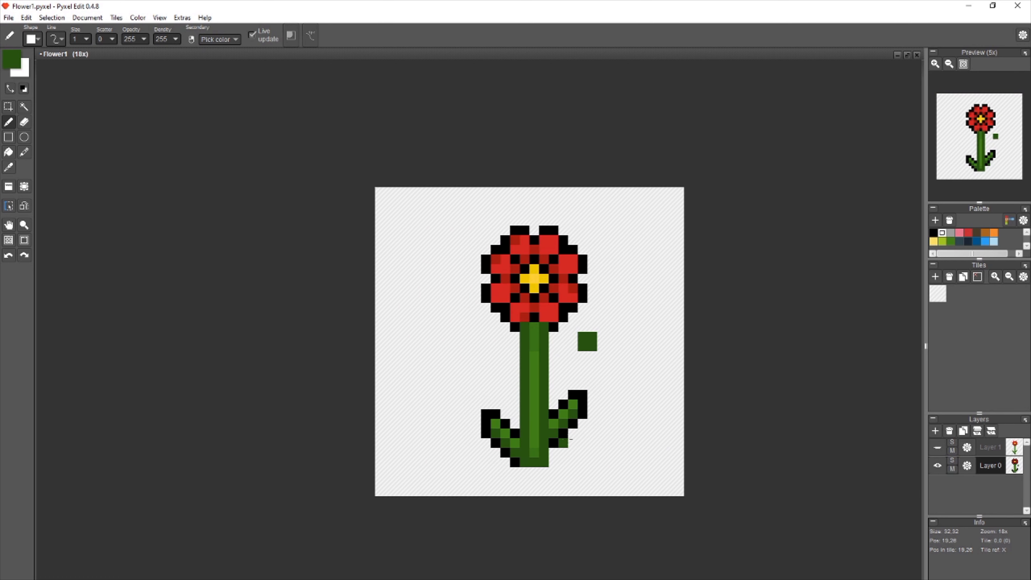
key("m")
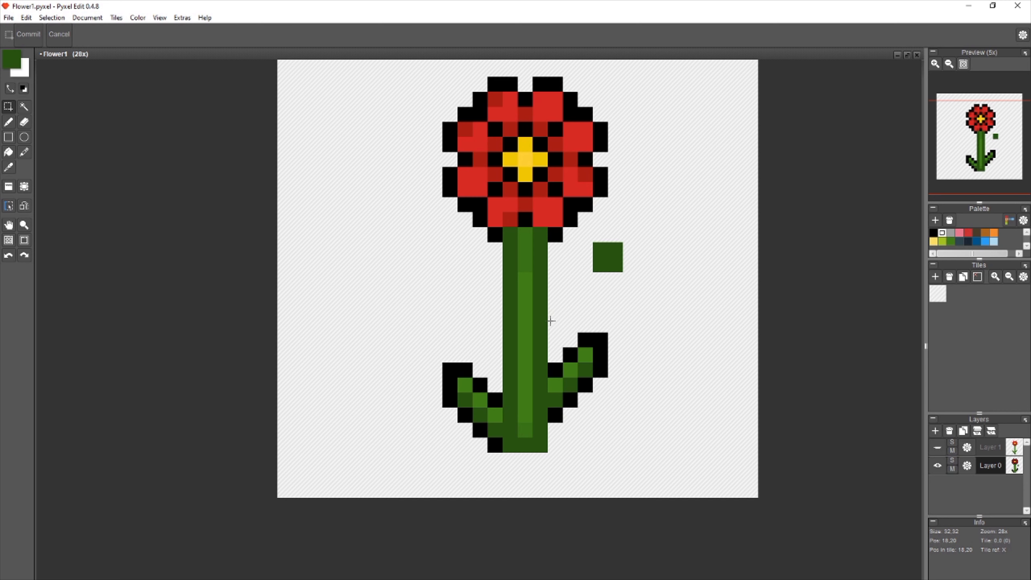
- Sample the stem's mid green and repaint the dark shading pixels inside the left leaf with it
scroll(543, 315, "up", 4)
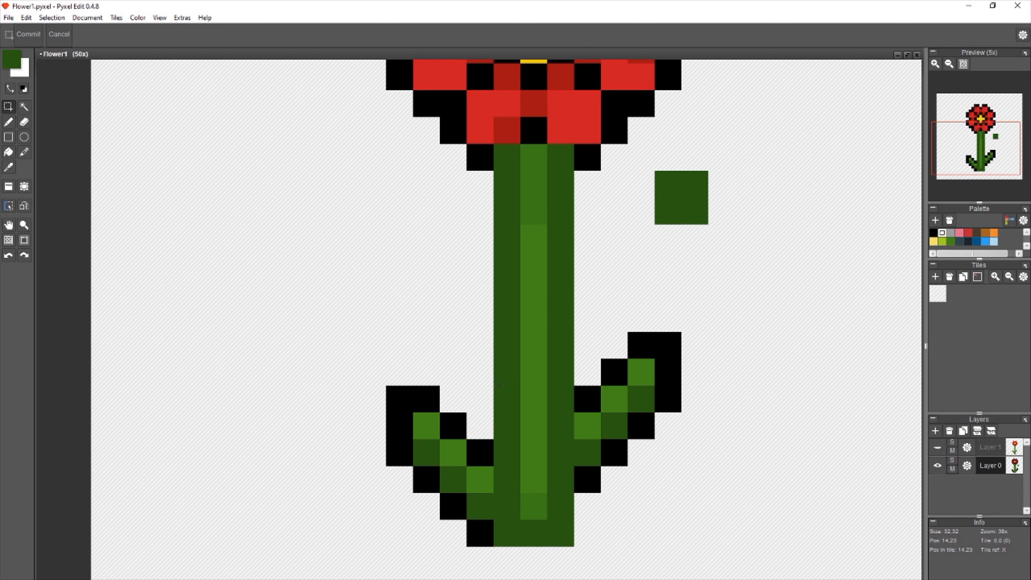
key("alt")
left_click(538, 256)
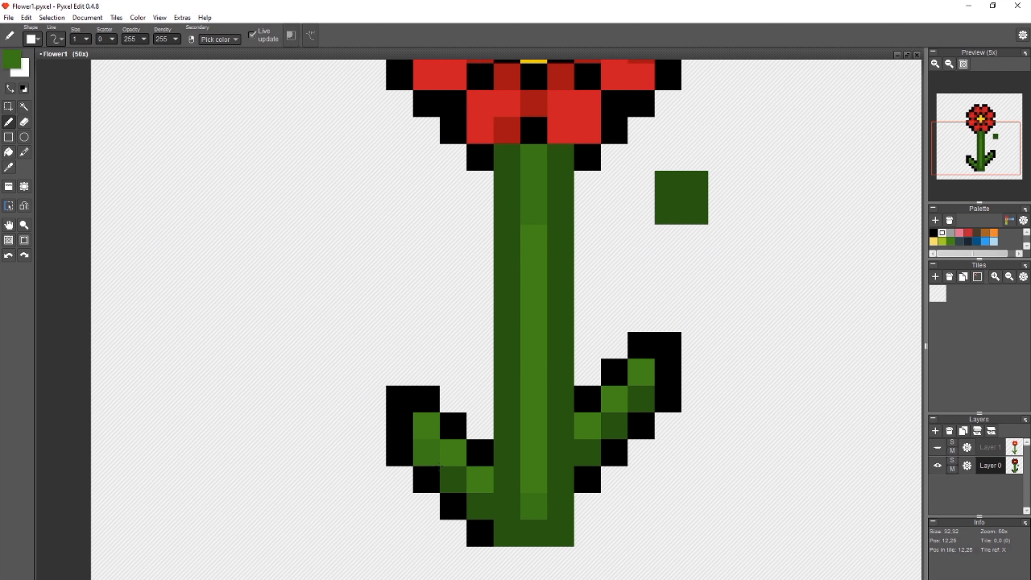
left_click_drag(453, 480, 480, 507)
- Recolor the left leaf's black outline with the stem outline's dark green and erase the stray pixel beside its lower edge
left_click(520, 383, "alt")
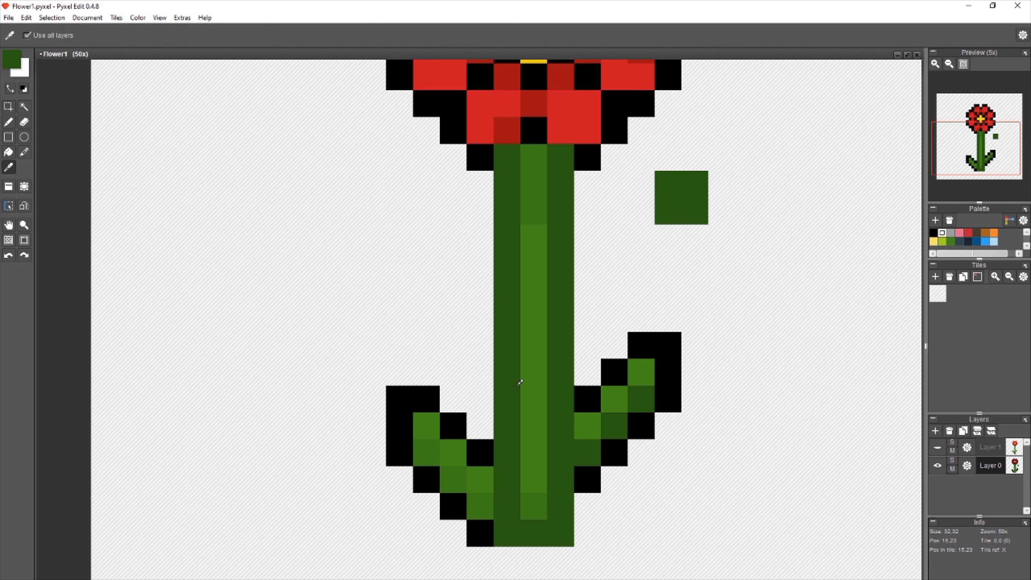
mouse_move(480, 452)
left_mouse_down()
mouse_move(434, 403)
mouse_move(403, 402)
mouse_move(407, 471)
mouse_move(480, 533)
left_mouse_up()
key("e")
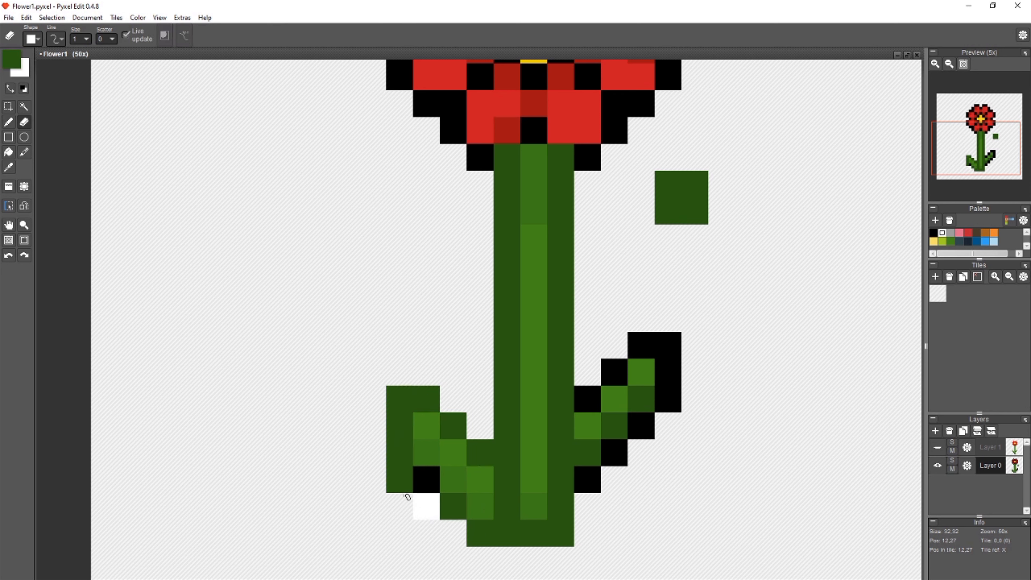
left_click(398, 481)
key("b")
left_click(426, 479)
scroll(721, 453, "down", 1)
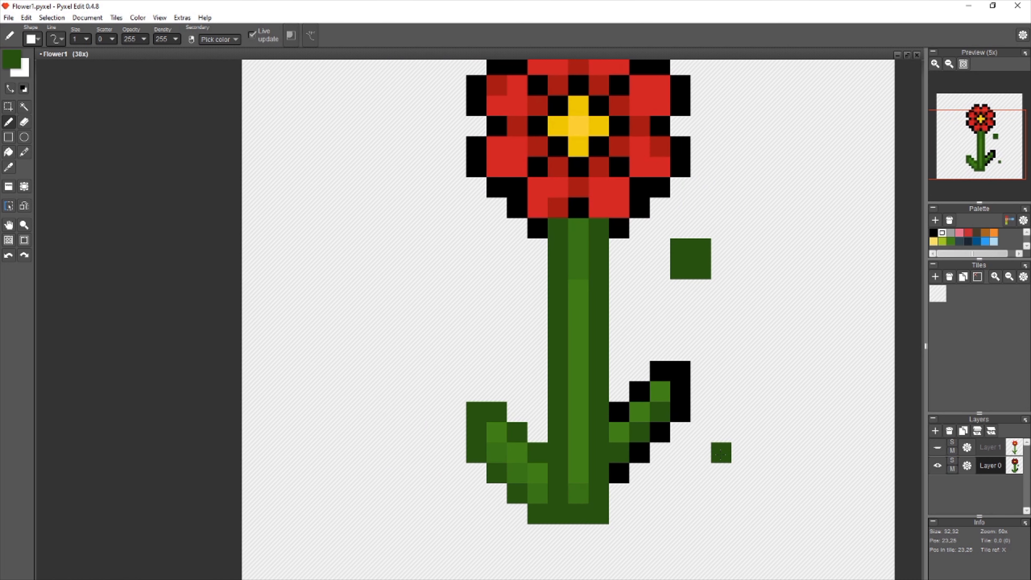
- Recolor the right leaf's black outline with the same dark green
left_click_drag(702, 447, 624, 426)
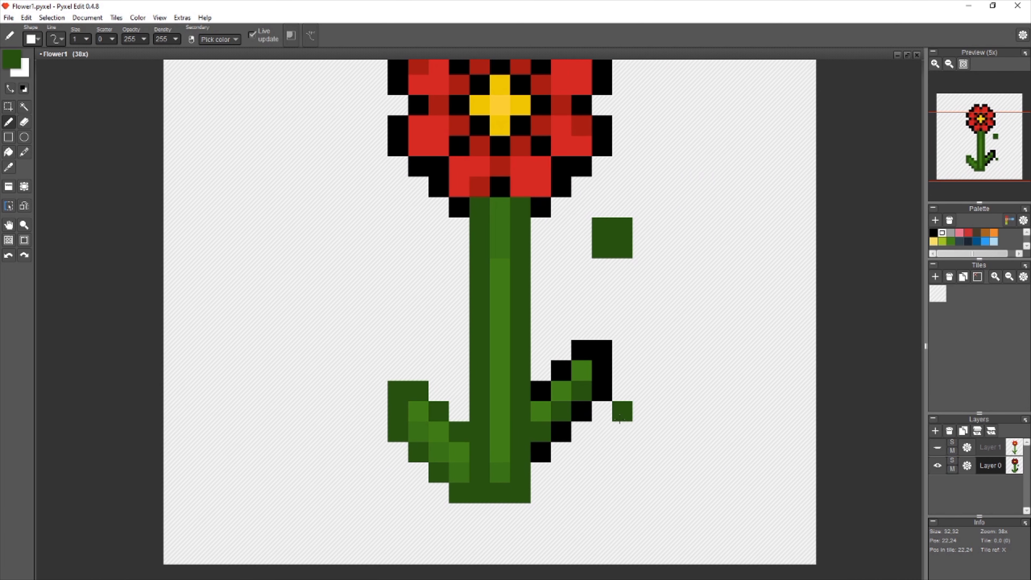
key("m")
left_click_drag(326, 341, 468, 501)
key("Escape")
key("b")
key("alt")
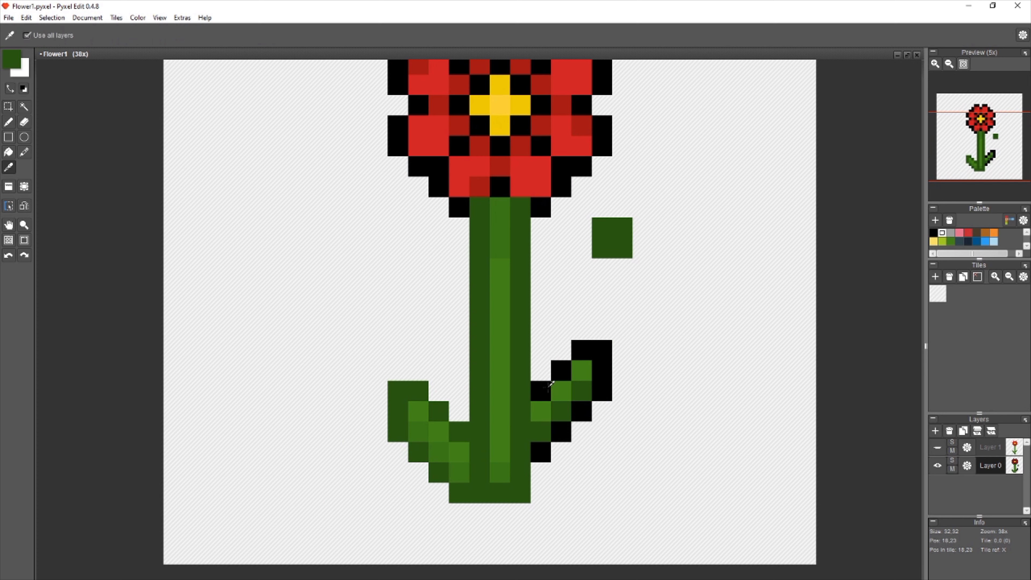
mouse_move(547, 388)
left_mouse_down()
mouse_move(597, 343)
mouse_move(589, 343)
mouse_move(602, 359)
mouse_move(602, 396)
mouse_move(543, 453)
left_mouse_up()
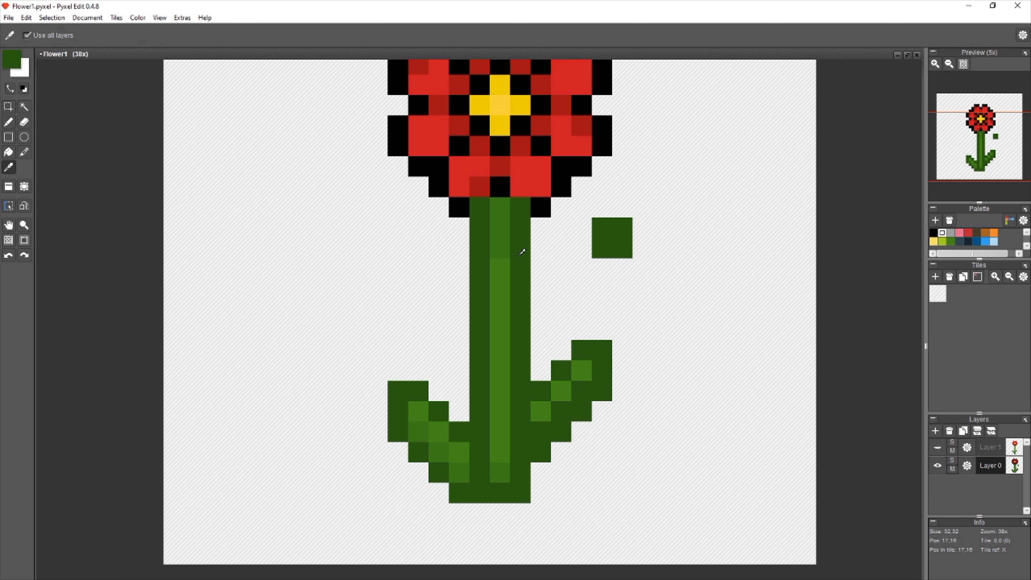
- Sample the stem's mid green and repaint the inner shading pixels of the right leaf with it
left_click(507, 244, "alt")
left_click_drag(538, 441, 580, 388)
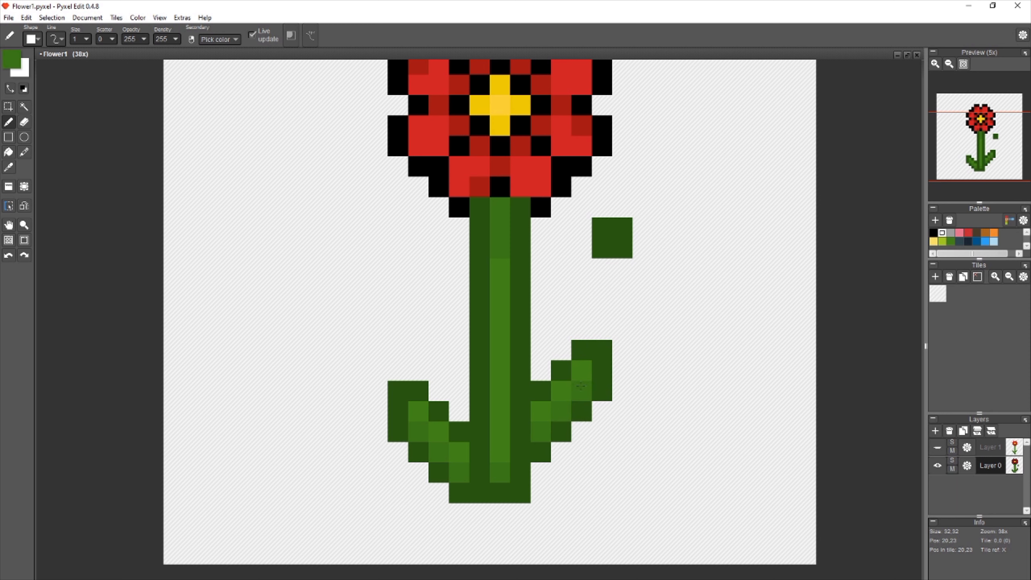
key("m")
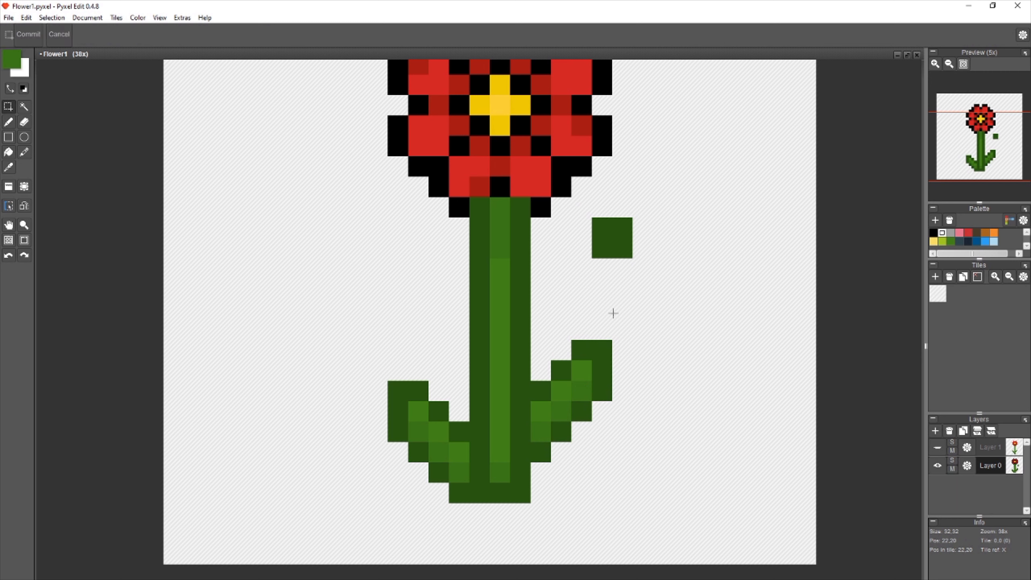
left_click_drag(613, 313, 538, 459)
left_click_drag(344, 342, 459, 510)
left_click(541, 408)
left_click_drag(627, 311, 532, 486)
left_click(638, 417)
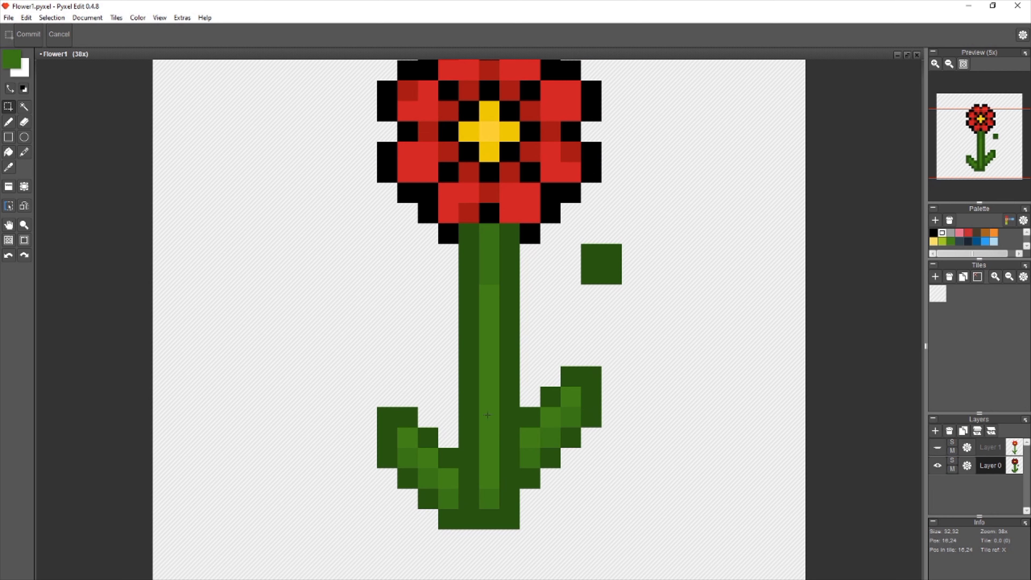
left_click_drag(469, 254, 511, 297)
mouse_move(368, 416)
left_mouse_down()
mouse_move(369, 458)
mouse_move(695, 479)
left_mouse_up()
left_click(709, 365)
- Select and delete the dark green color swatch beside the stem
left_click_drag(671, 236, 589, 273)
key("Delete")
left_click(709, 213)
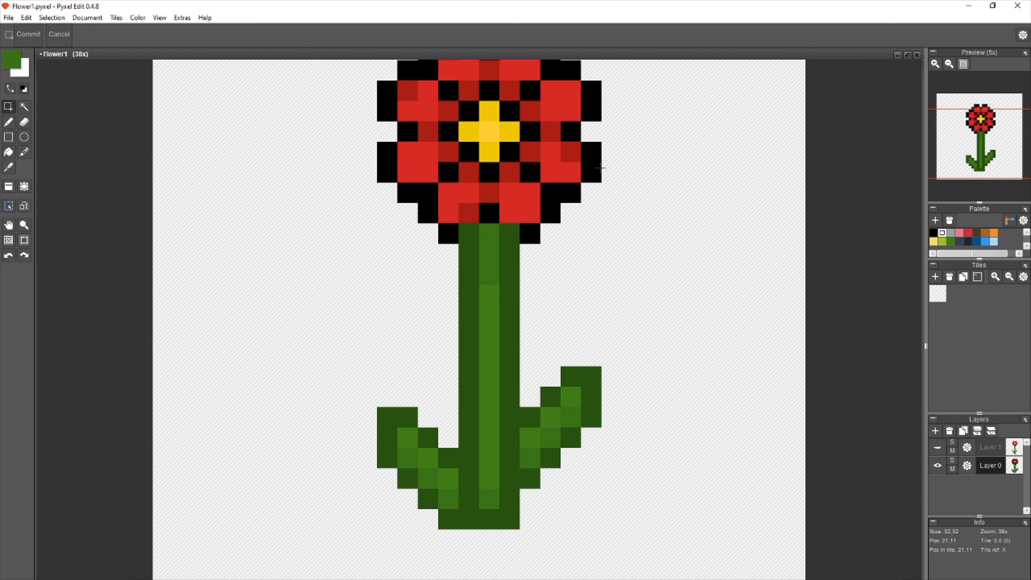
- Sample the petals' dark red shading and paint a 2×2-pixel swatch of it beside the flower head
left_click_drag(599, 196, 587, 316)
key("i")
left_click(559, 232)
key("b")
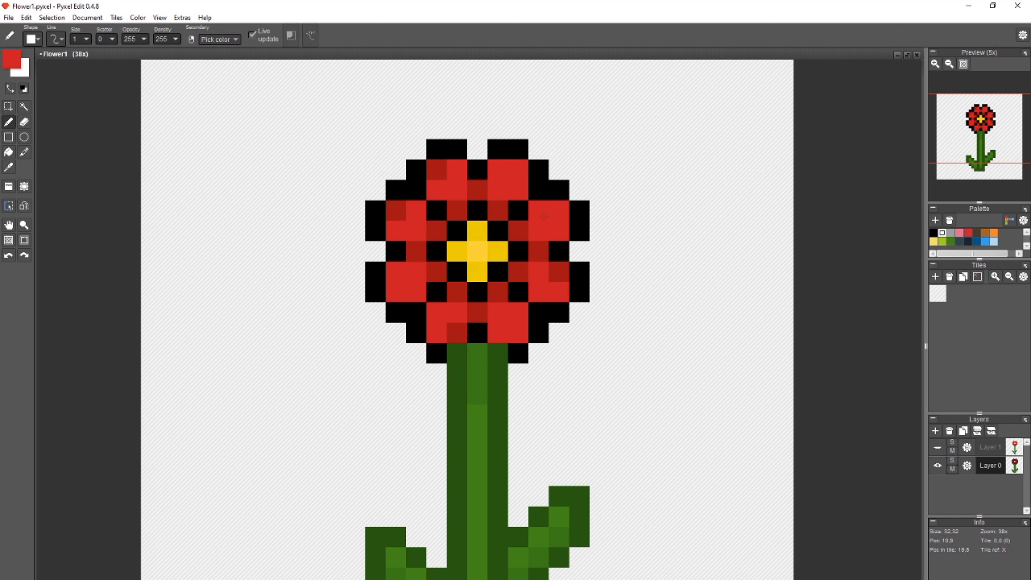
key("i")
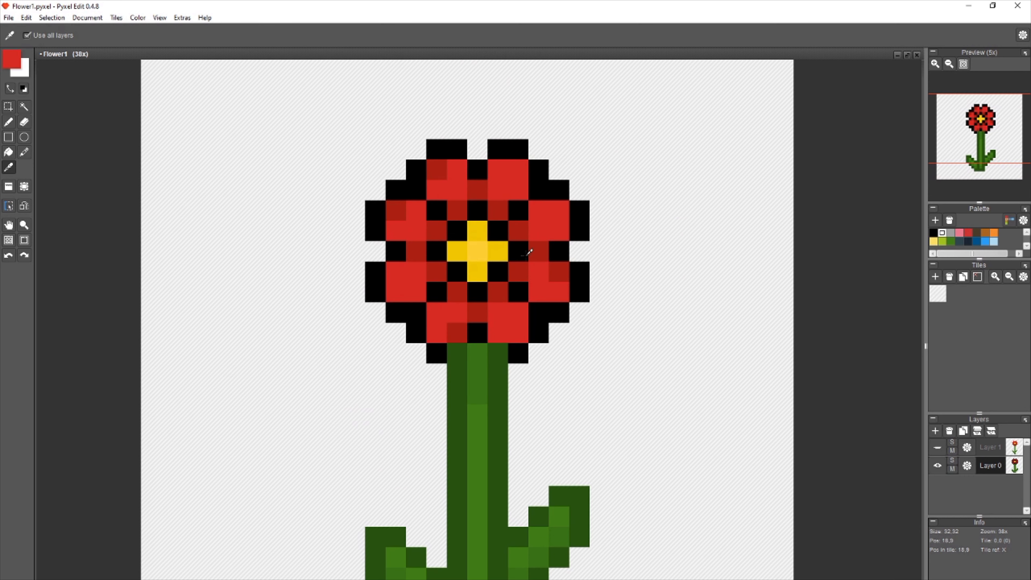
left_click(541, 235)
key("b")
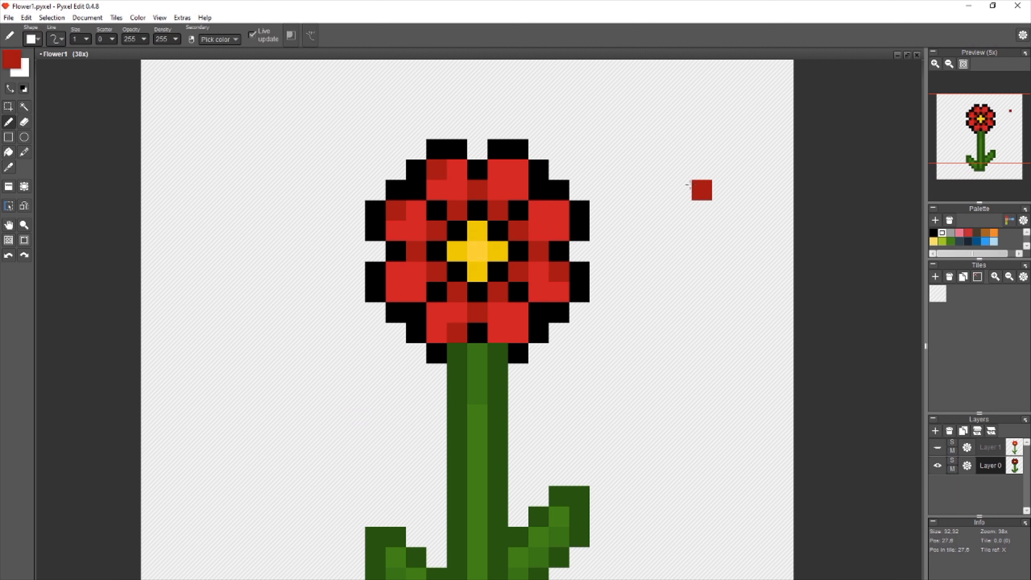
mouse_move(661, 168)
left_mouse_down()
mouse_move(646, 193)
mouse_move(660, 189)
left_mouse_up()
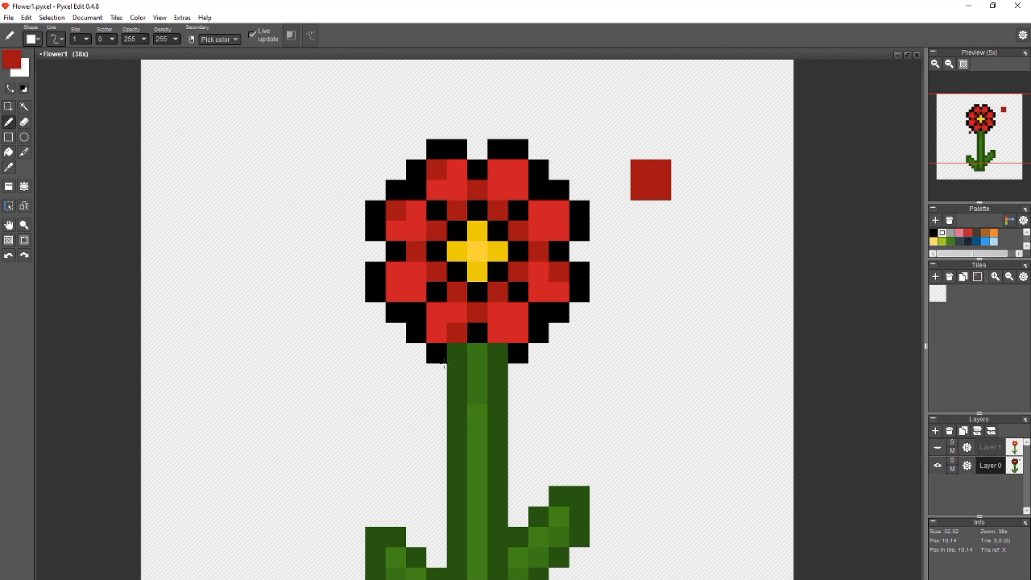
- Open the foreground color settings and compare the values of the petals' bright red and the dark red swatch
key("i")
left_click(559, 219)
key("b")
left_click(12, 57)
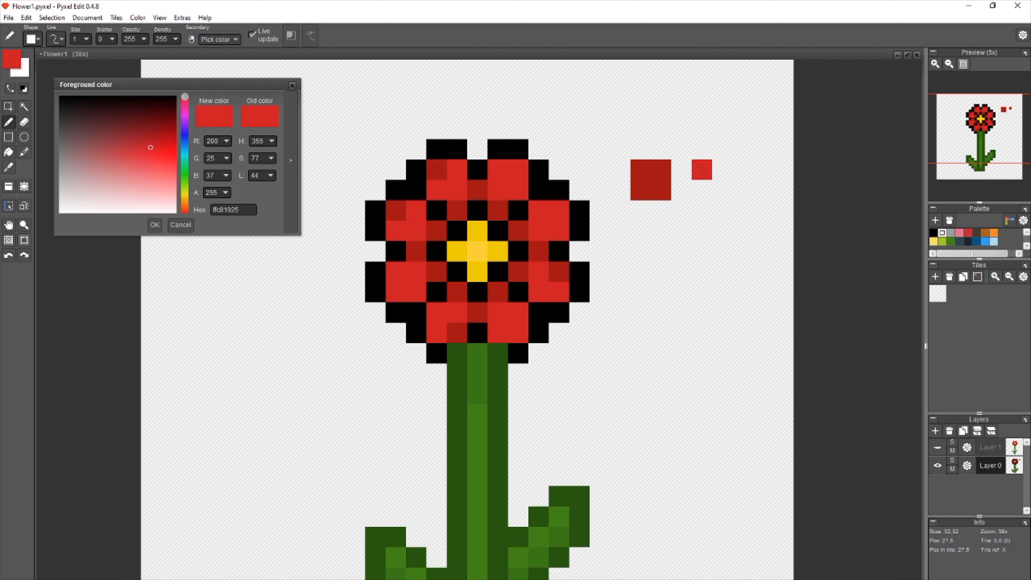
key("i")
left_click(653, 185)
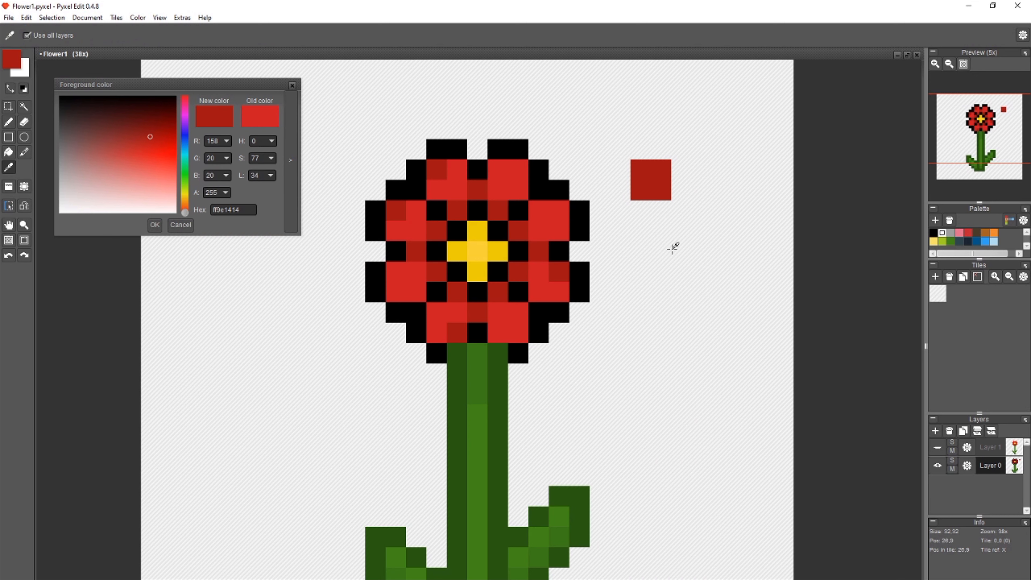
- Sample the petals' bright red and set the foreground color's hue to 0 and lightness to 40
left_click(560, 223)
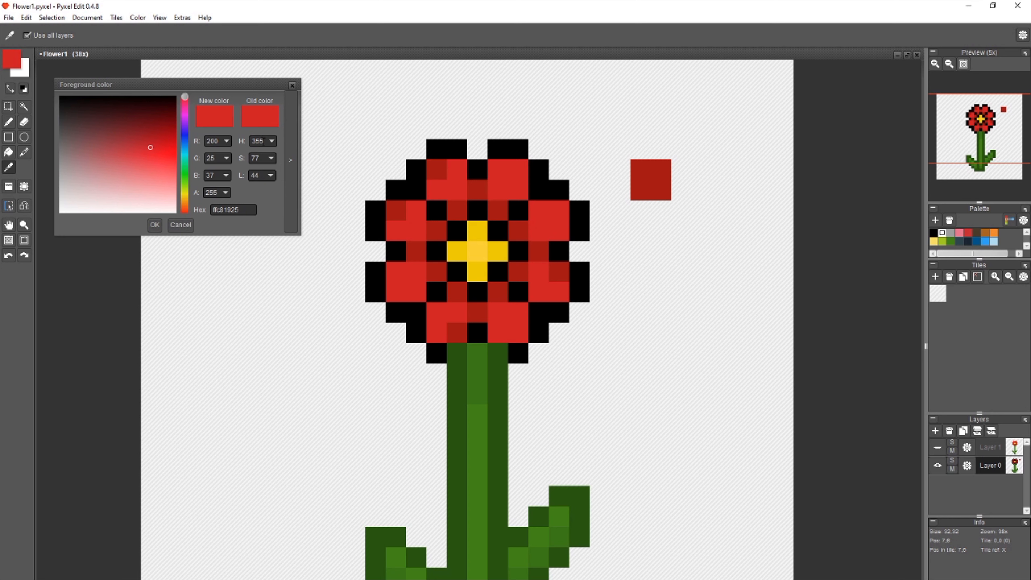
left_click(265, 142)
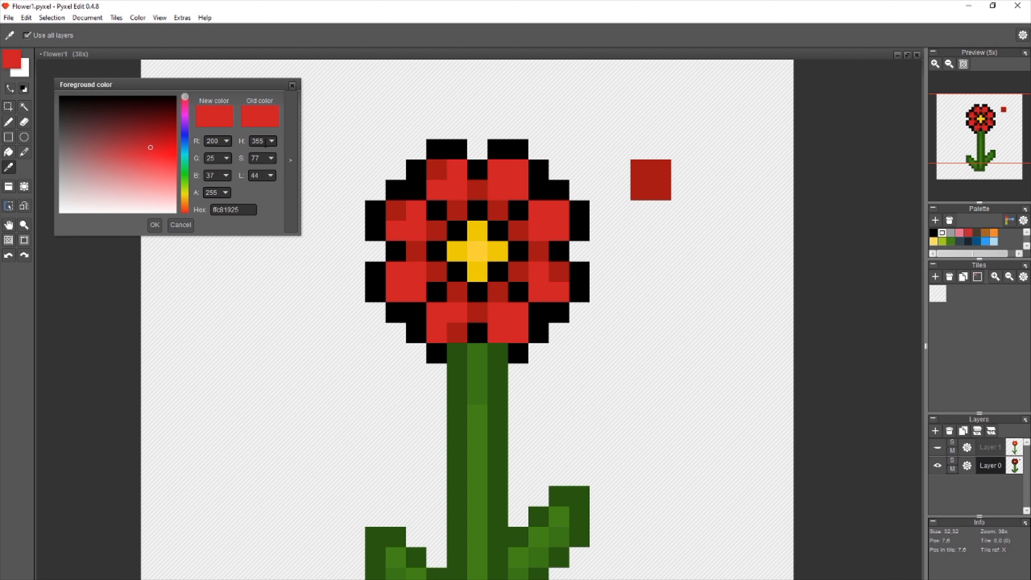
key("b")
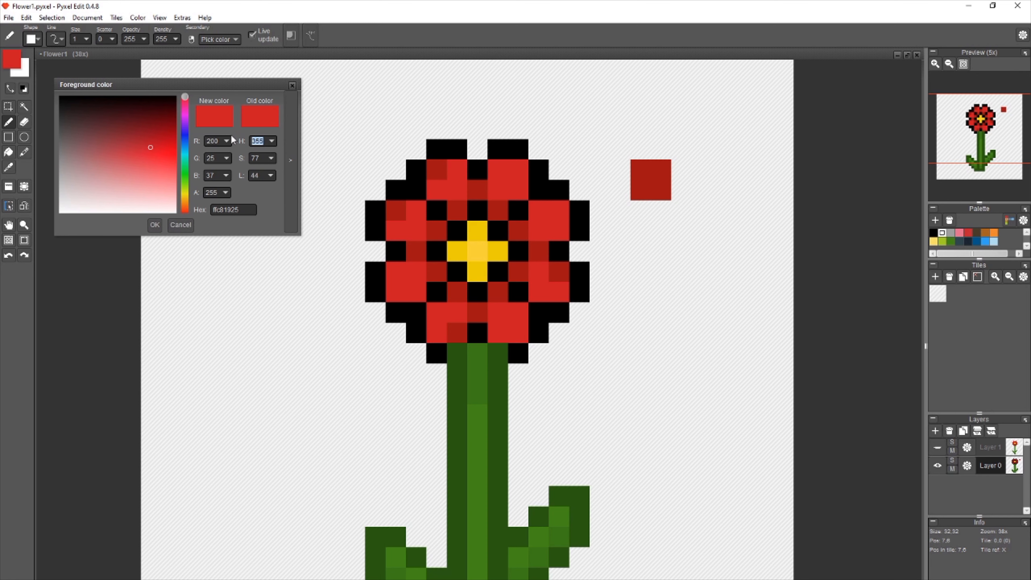
type("0")
key("BackSpace")
key("plus")
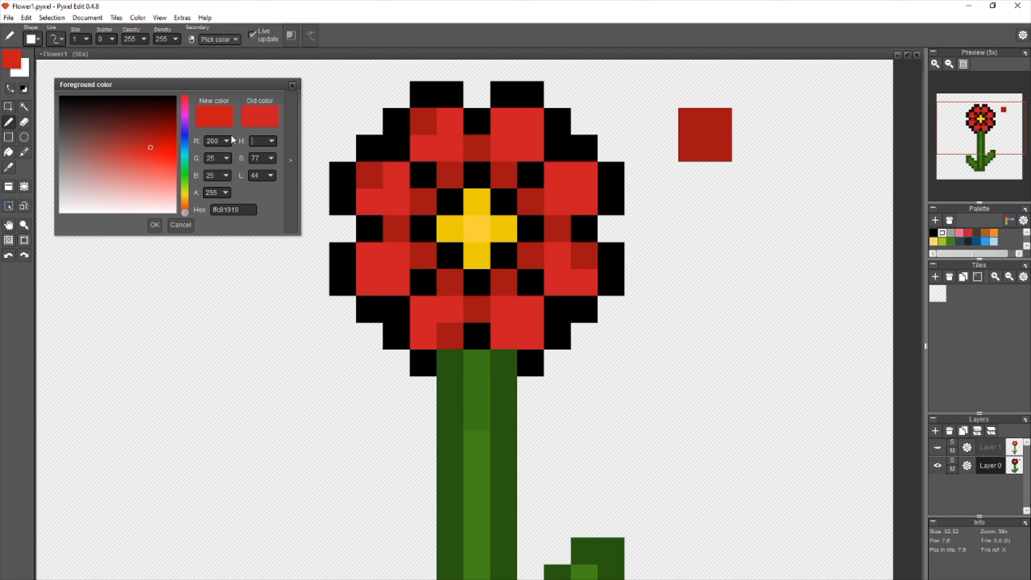
type("0")
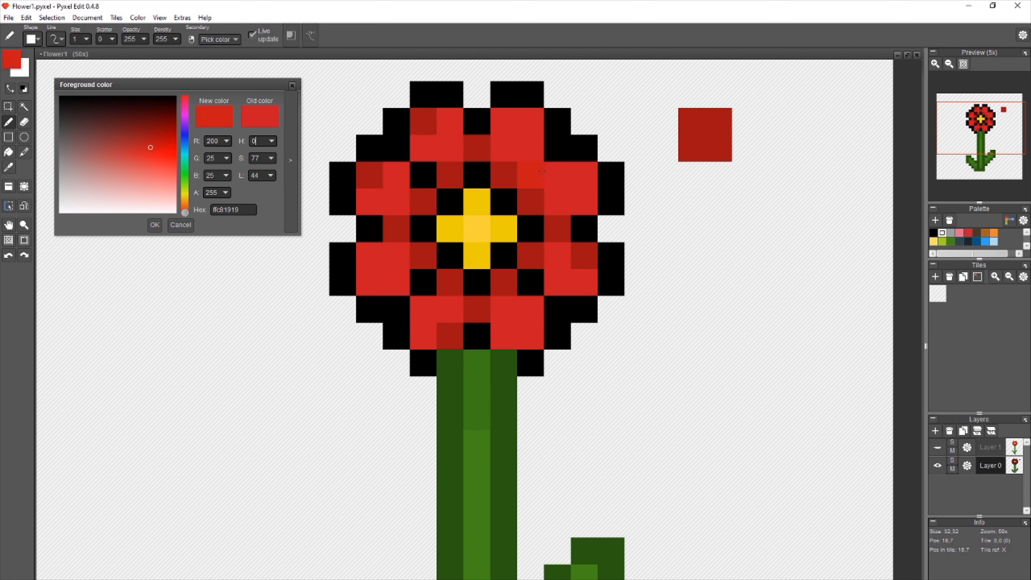
double_click(246, 173)
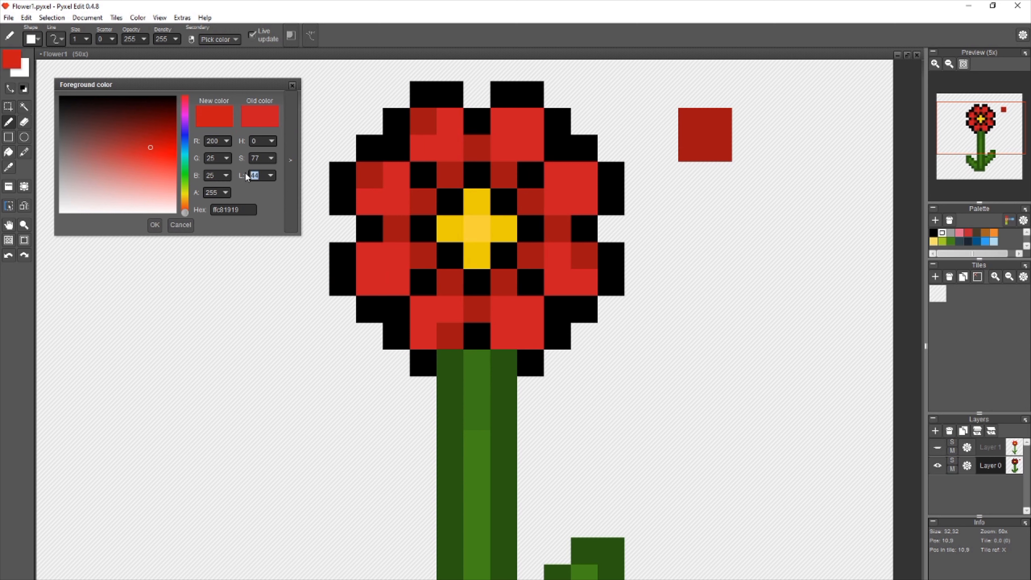
type("40")
key("Return")
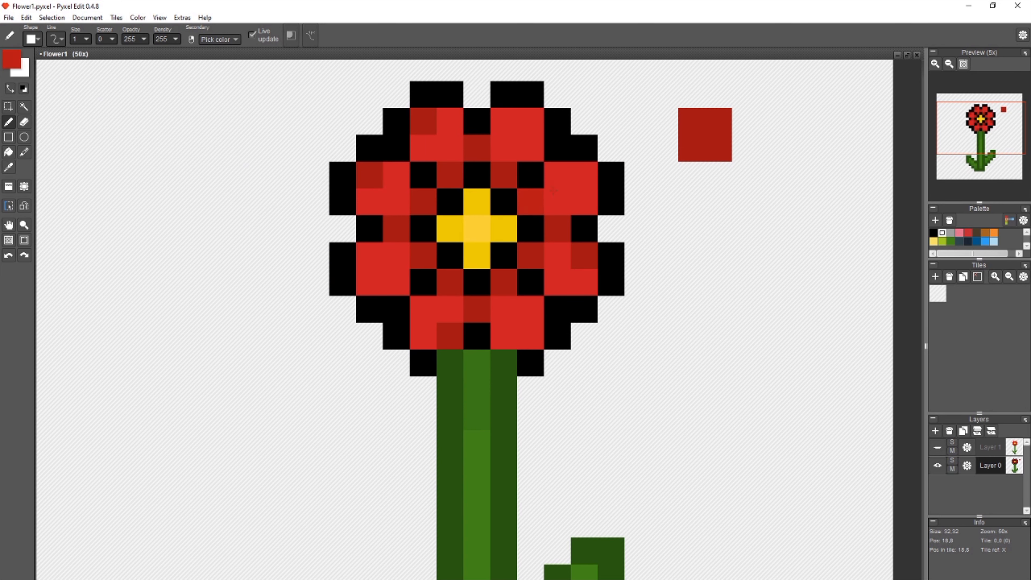
- Paint a 2×2-pixel swatch of the new mid red beneath the dark red swatch
key("space")
left_click_drag(560, 206, 554, 255)
left_click(525, 345)
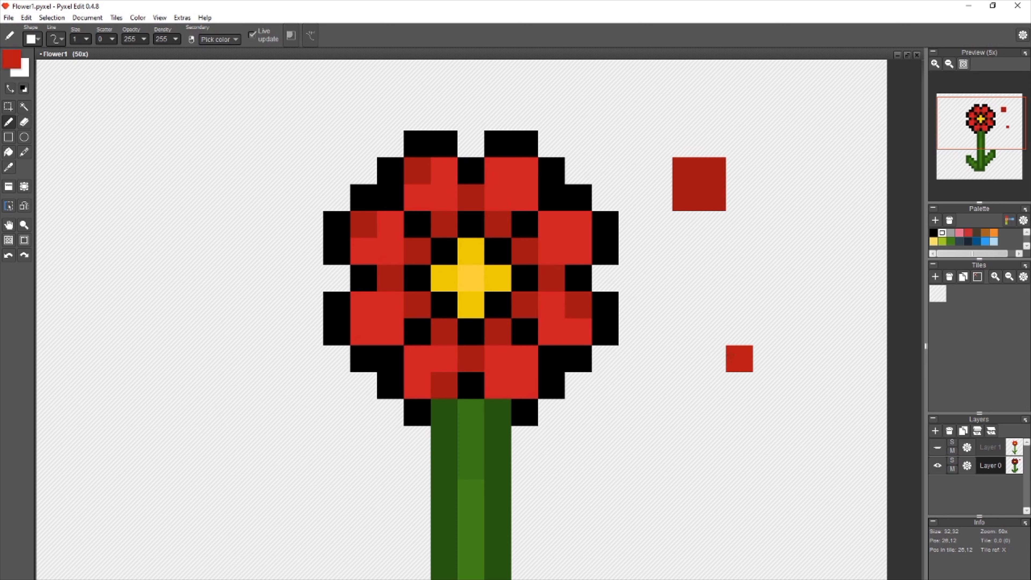
mouse_move(686, 279)
left_mouse_down()
mouse_move(701, 256)
mouse_move(713, 279)
left_mouse_up()
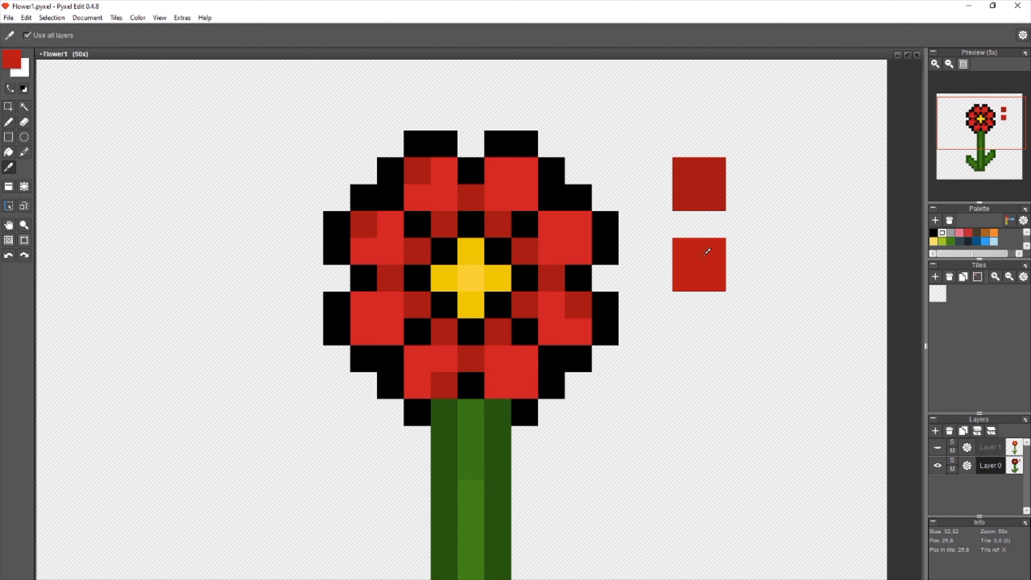
- Repaint the dark red shading pixels on the petals around the yellow center with the new mid red
left_click(545, 269)
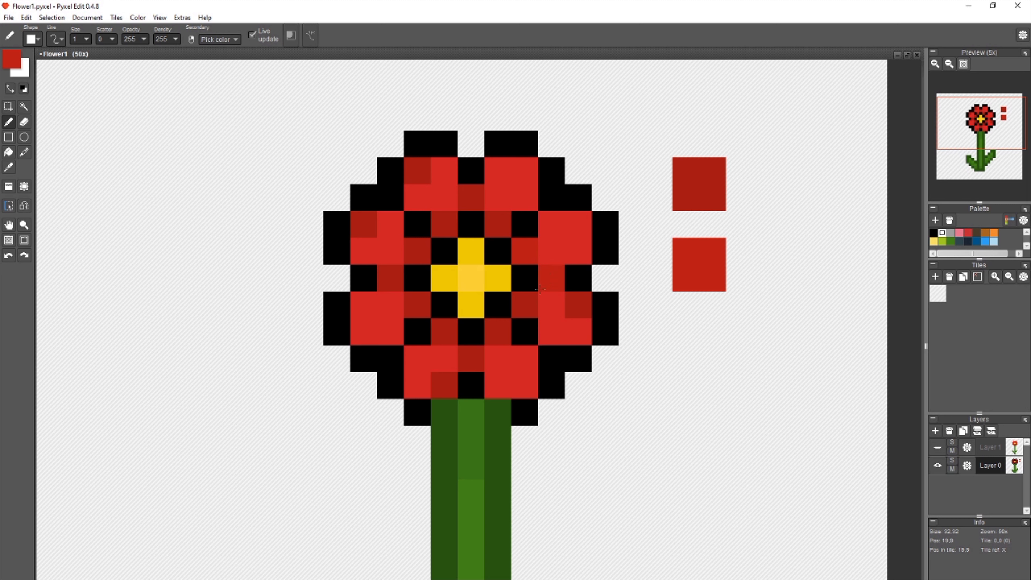
left_click(525, 304)
left_click(498, 331)
left_click(471, 359)
left_click(444, 331)
left_click(419, 311)
left_click(390, 278)
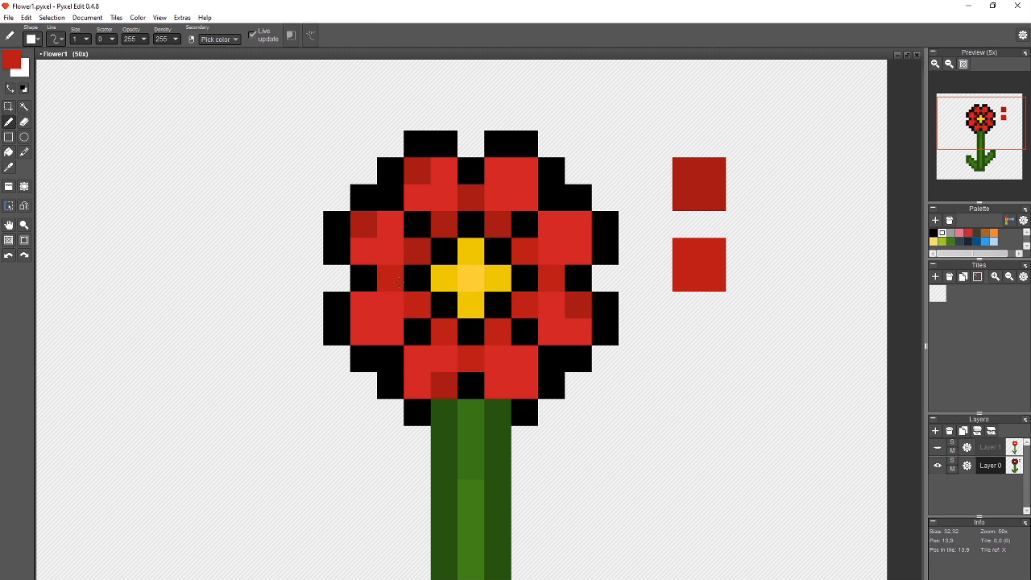
left_click(417, 251)
left_click(444, 224)
left_click(465, 201)
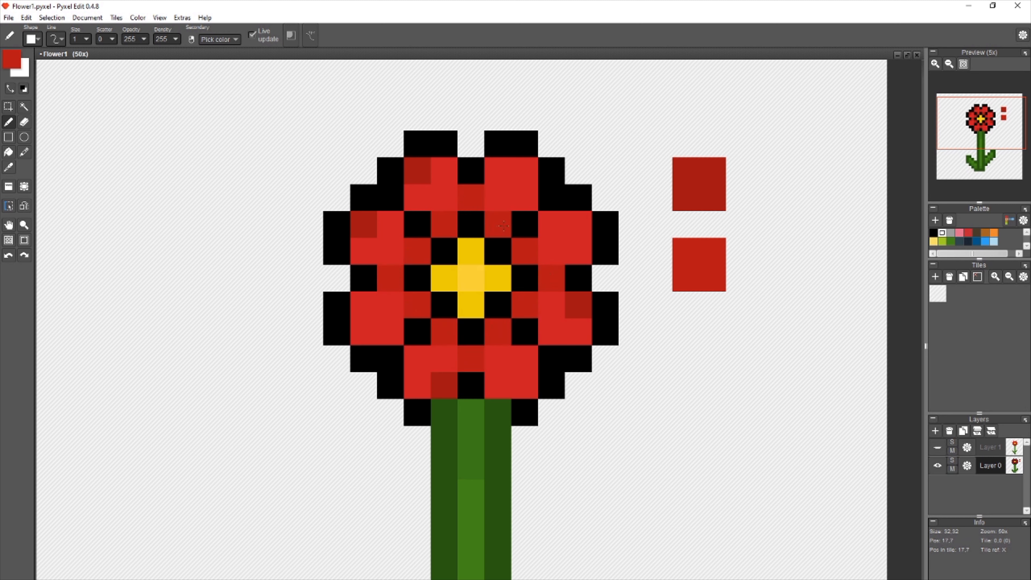
- Repaint the remaining dark shading pixels in the upper-left, left, bottom and lower-right petals with the mid red
left_click(417, 170)
left_click(364, 224)
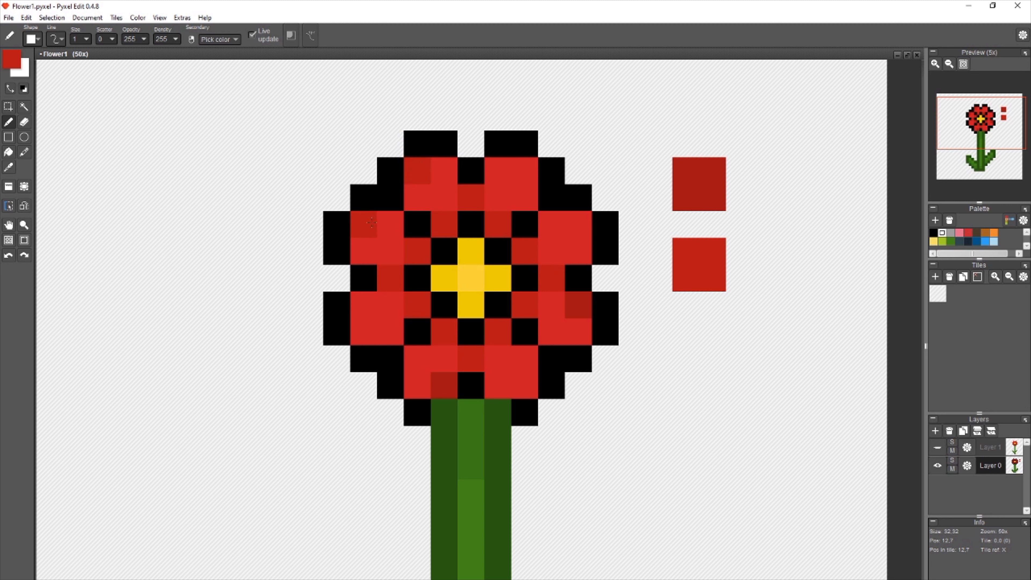
left_click(444, 384)
left_click(578, 304)
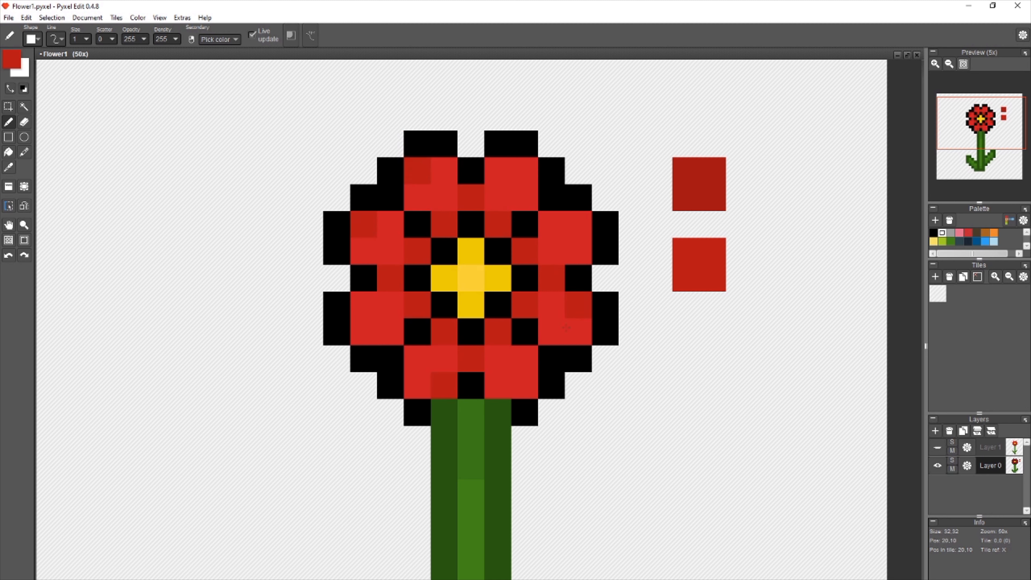
left_click(551, 340)
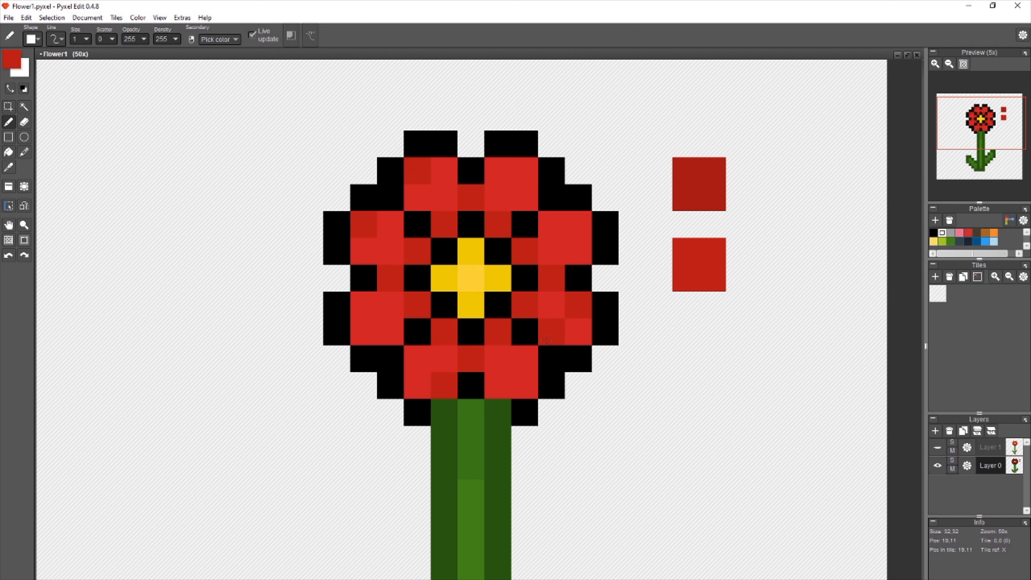
- Sample the dark red swatch and recolor the black outline along the flower head's left side with it
right_click(714, 179)
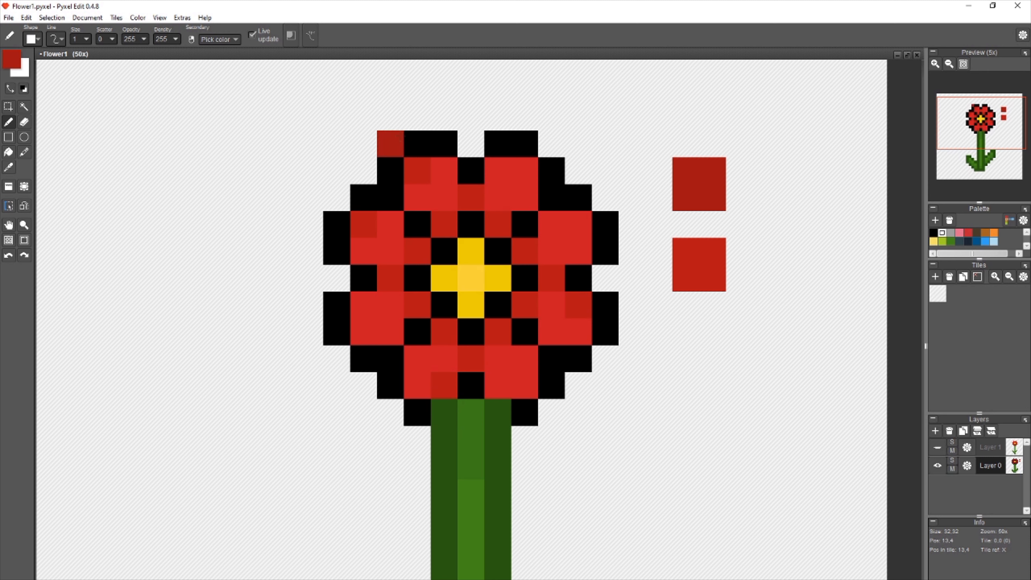
mouse_move(416, 143)
left_mouse_down()
mouse_move(385, 194)
mouse_move(341, 218)
mouse_move(338, 251)
mouse_move(363, 275)
mouse_move(331, 323)
left_mouse_up()
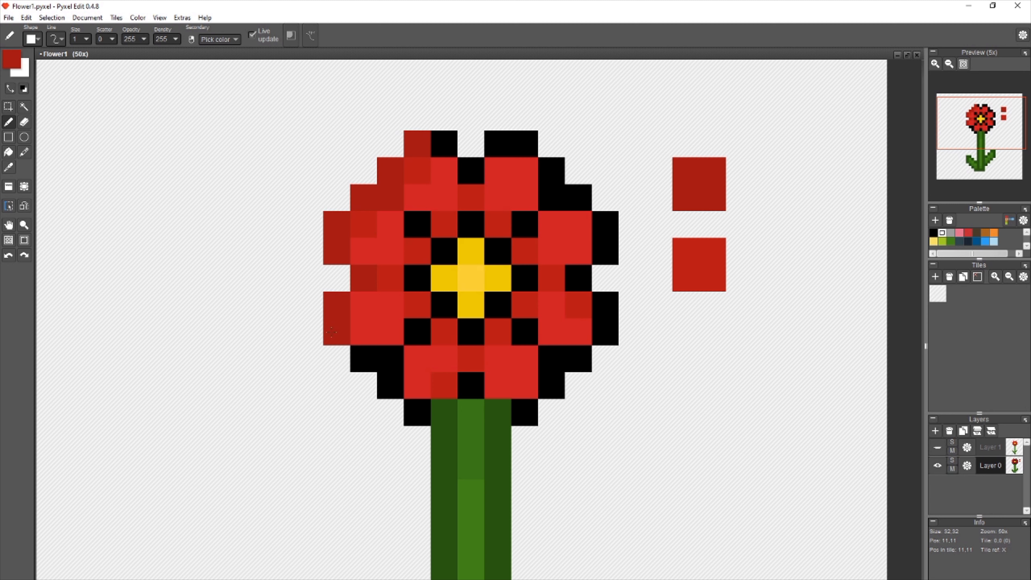
key("f")
left_click(396, 361)
left_click(422, 414)
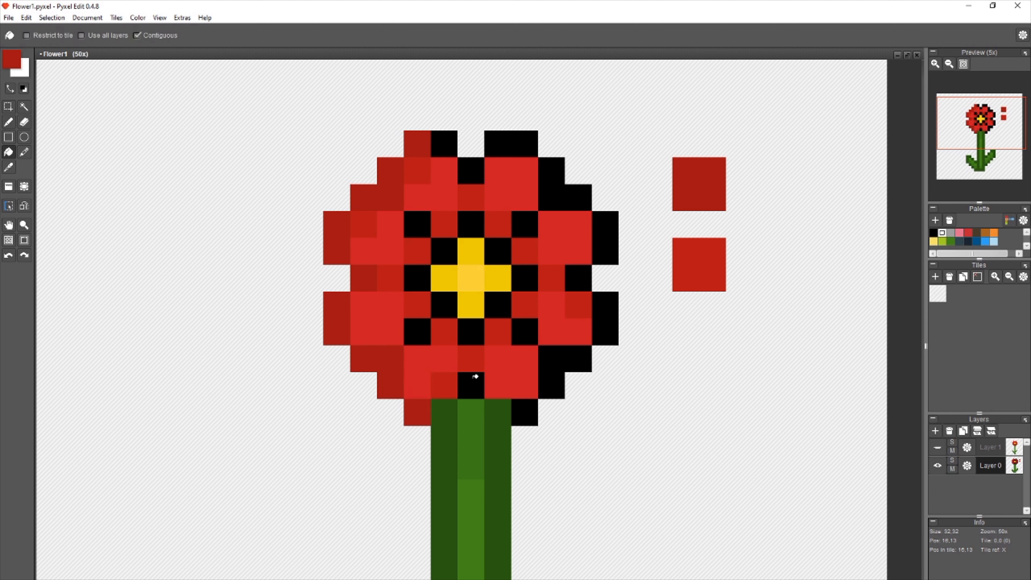
- Fill the black outline on the flower head's right side and upper edge with the dark red
left_click(524, 413)
left_click(551, 379)
left_click(606, 308)
left_click(578, 278)
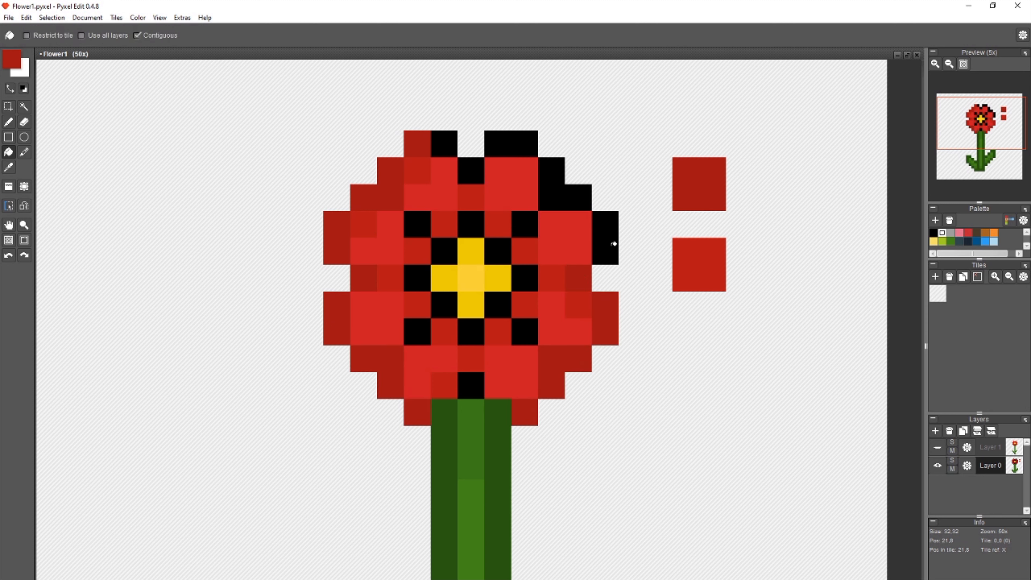
left_click(613, 243)
left_click(585, 190)
left_click(505, 153)
left_click(471, 167)
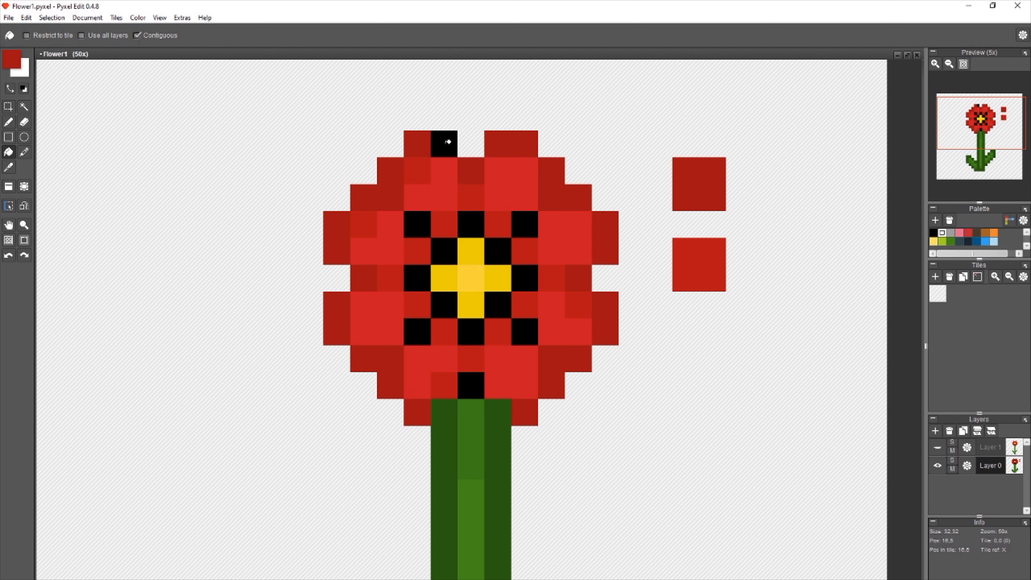
left_click(448, 142)
- Recolor the black pixels surrounding the yellow center and separating the inner petals with the dark red
key("b")
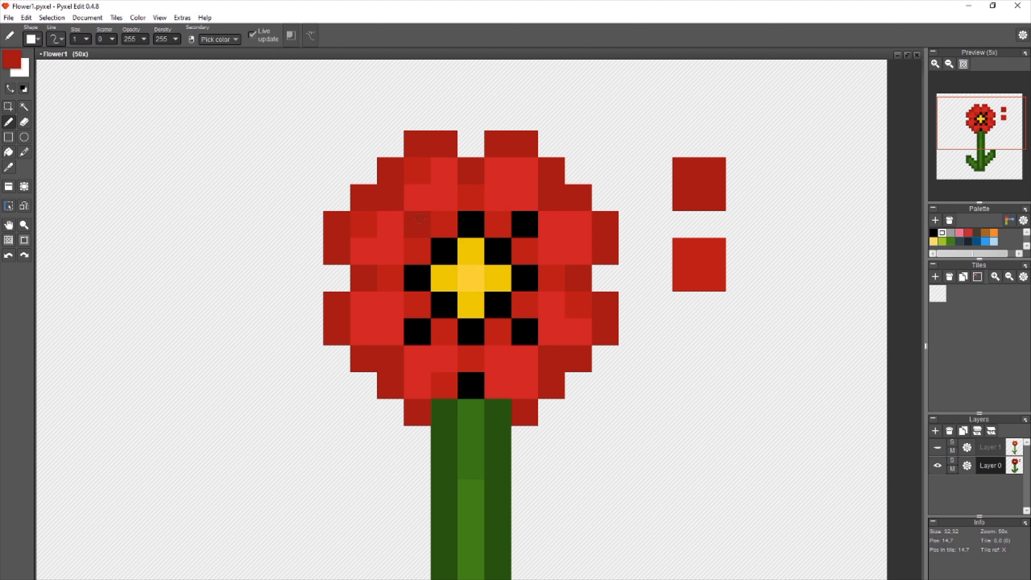
left_click(444, 250)
left_click(444, 305)
left_click(416, 331)
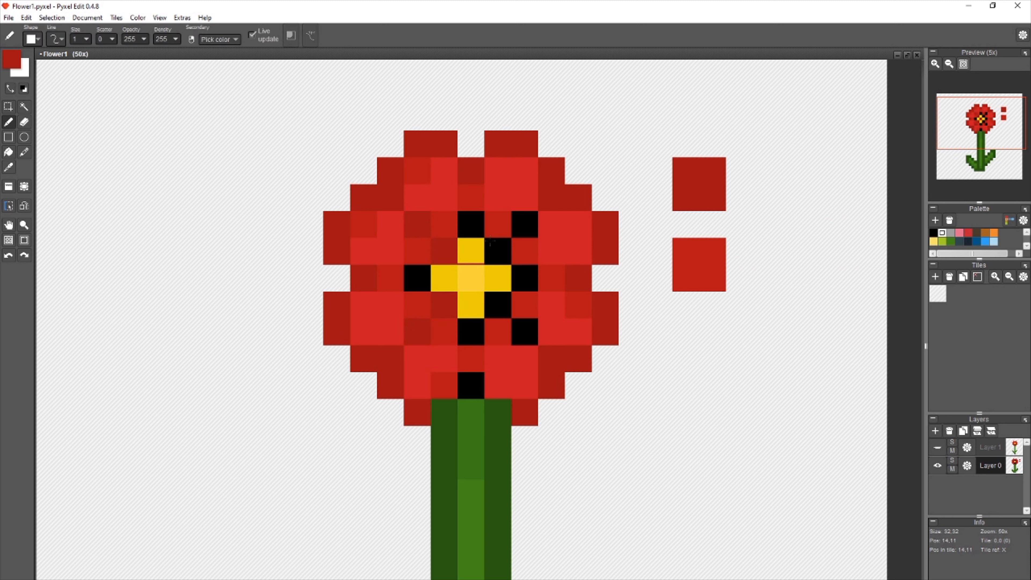
left_click(496, 250)
left_click(524, 224)
left_click(471, 224)
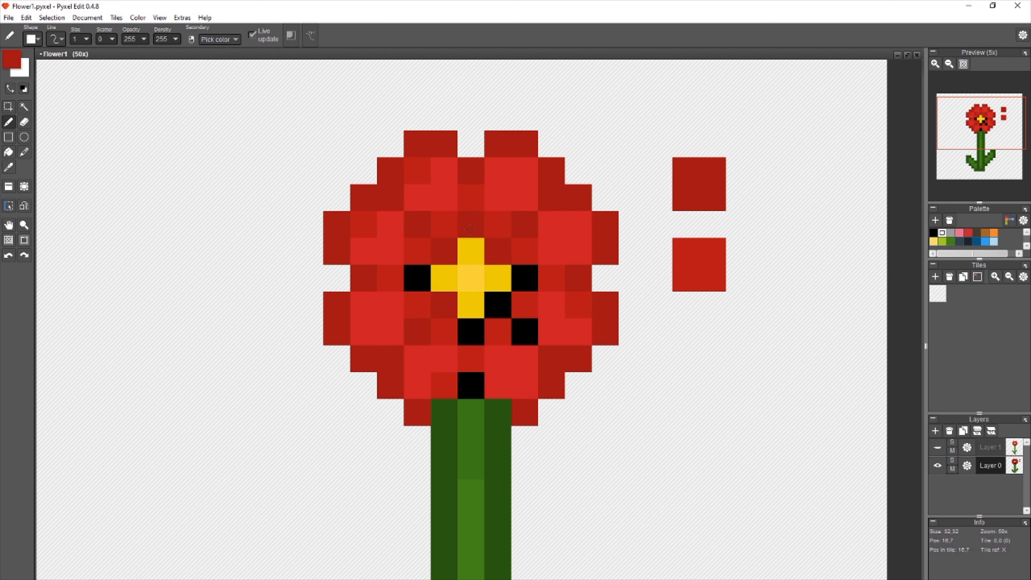
left_click(525, 277)
left_click(498, 305)
left_click(470, 331)
left_click(525, 331)
left_click(417, 278)
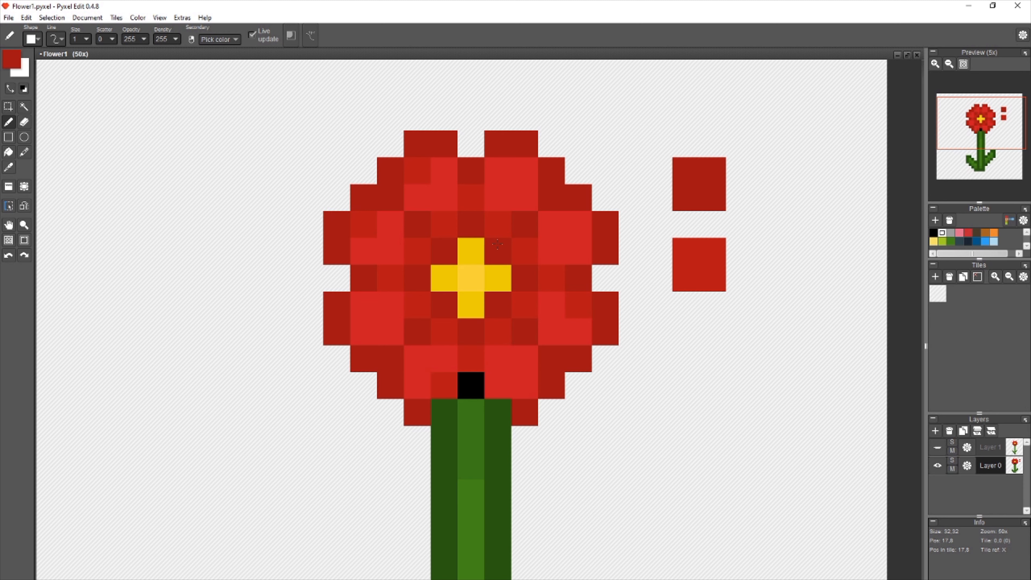
- Shade a pixel in the lower-right petal and the bottom petals' pixels just above the stem with the mid red
left_click(450, 178, "alt")
left_click(527, 249, "alt")
left_click_drag(541, 342, 517, 350)
left_click(493, 408, "alt")
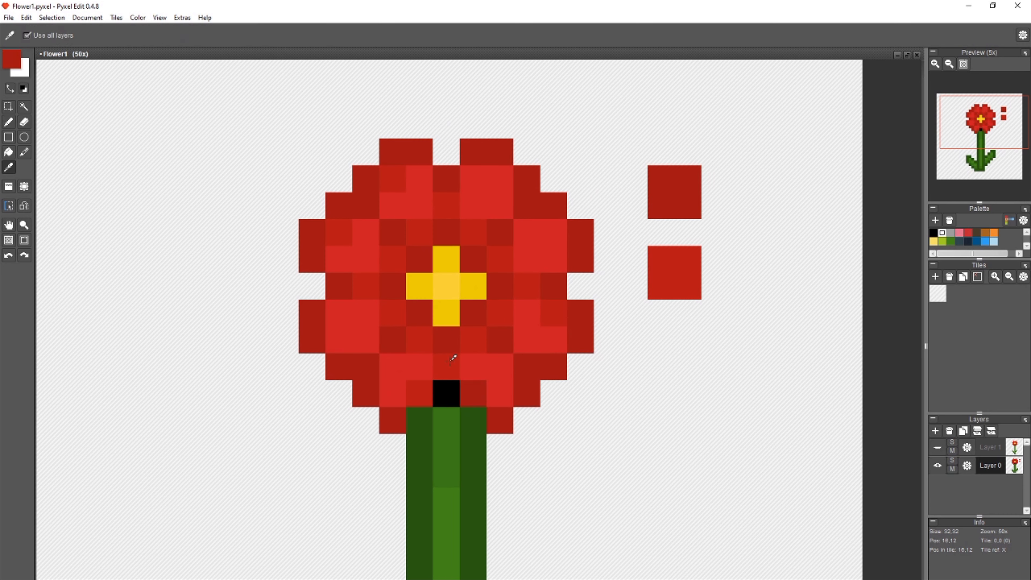
left_click(473, 393, "alt")
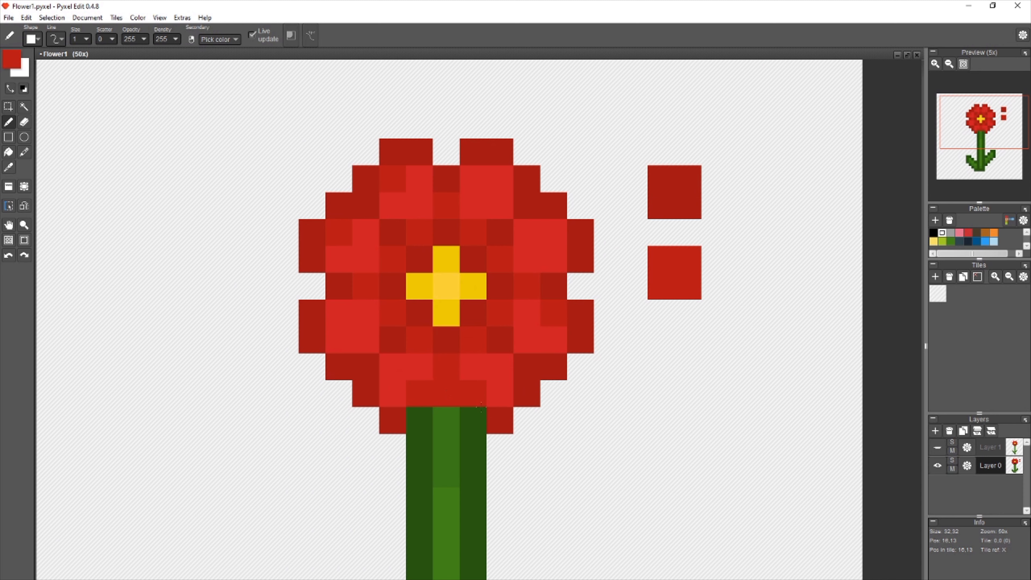
- Recolor the center pixel above the stem and the two green pixels flanking the stem's tip with the sampled dark red
right_click(499, 420)
left_click(449, 395)
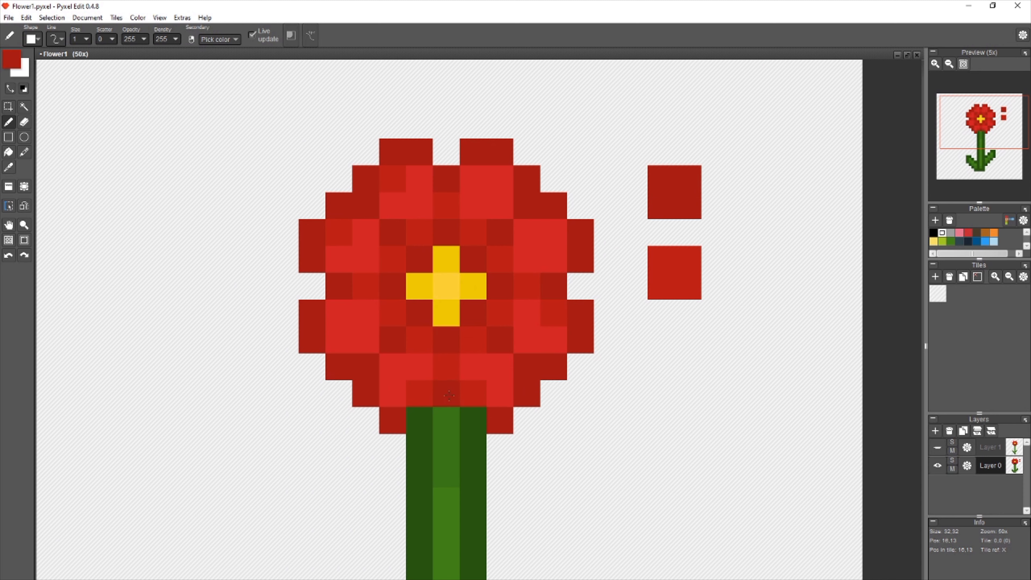
left_click(426, 412)
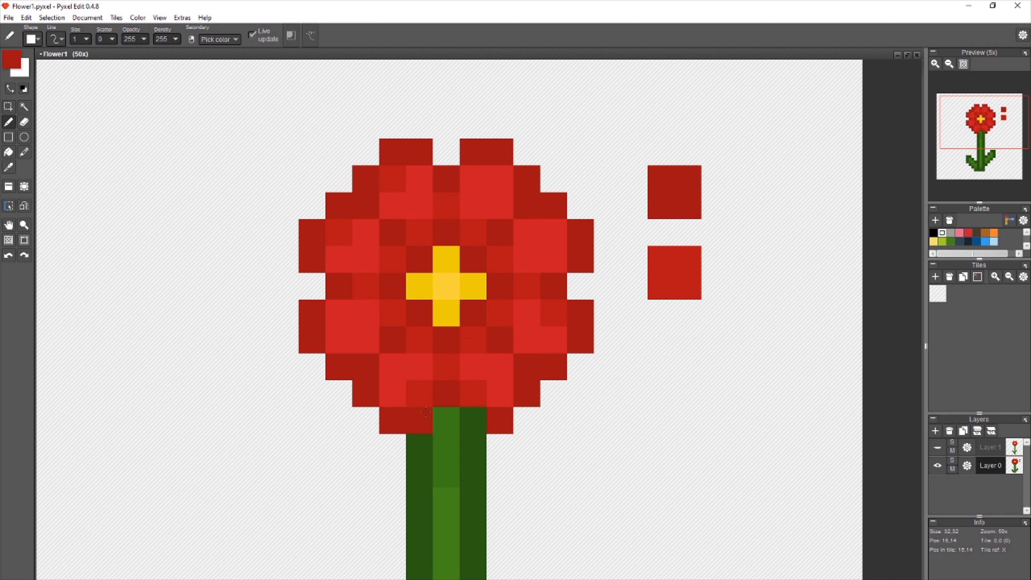
left_click_drag(626, 429, 688, 331)
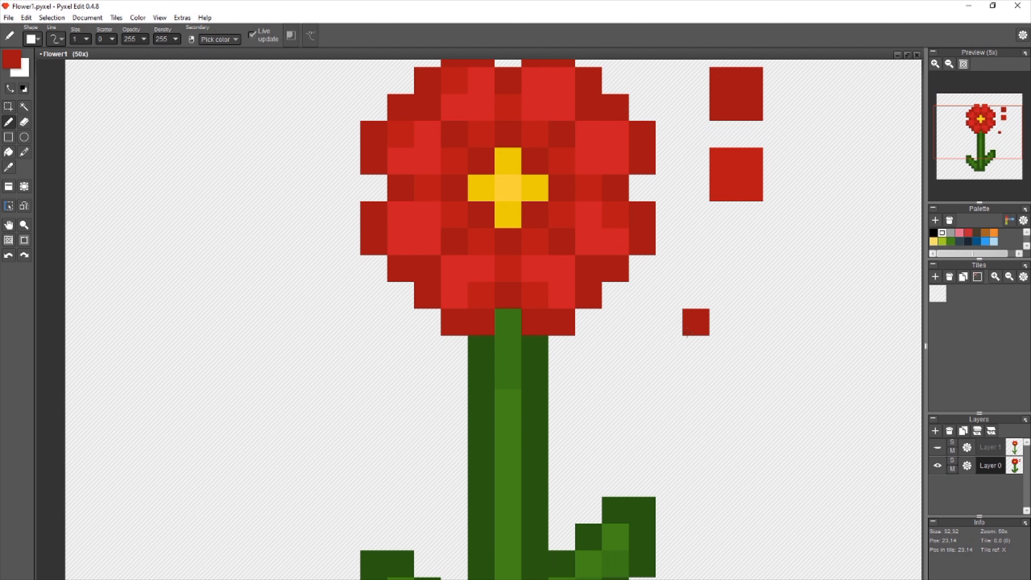
- Sample the stem's dark green outline color and recolor the stem's topmost pixel with it
right_click(542, 376)
left_click(503, 319)
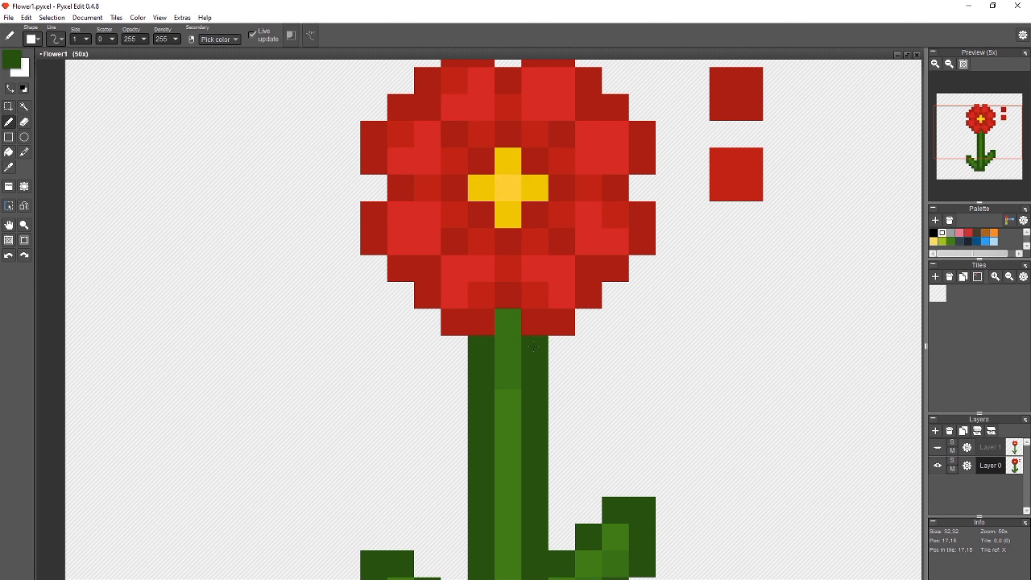
left_click(507, 322)
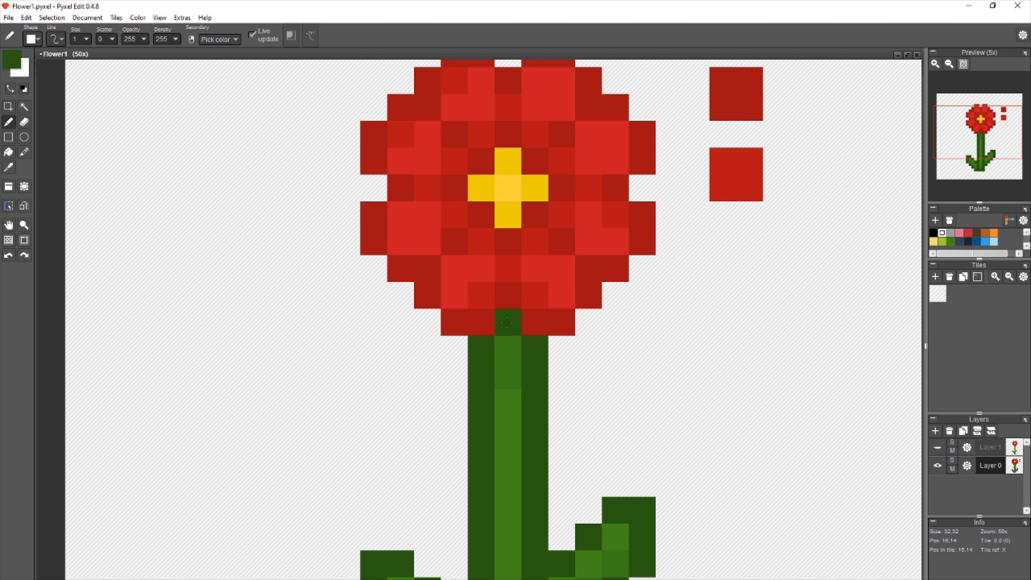
left_click_drag(690, 421, 639, 351)
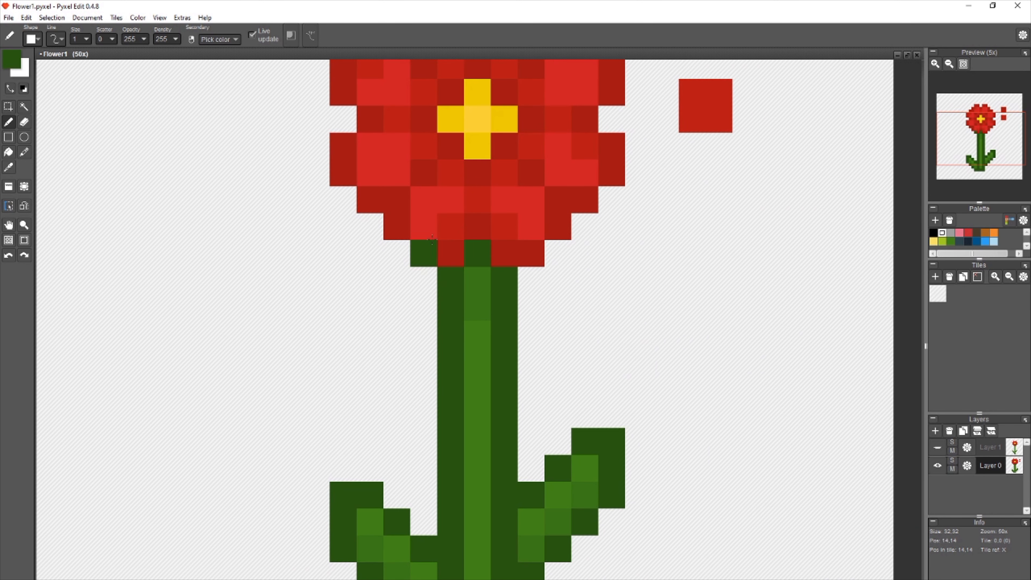
key("m")
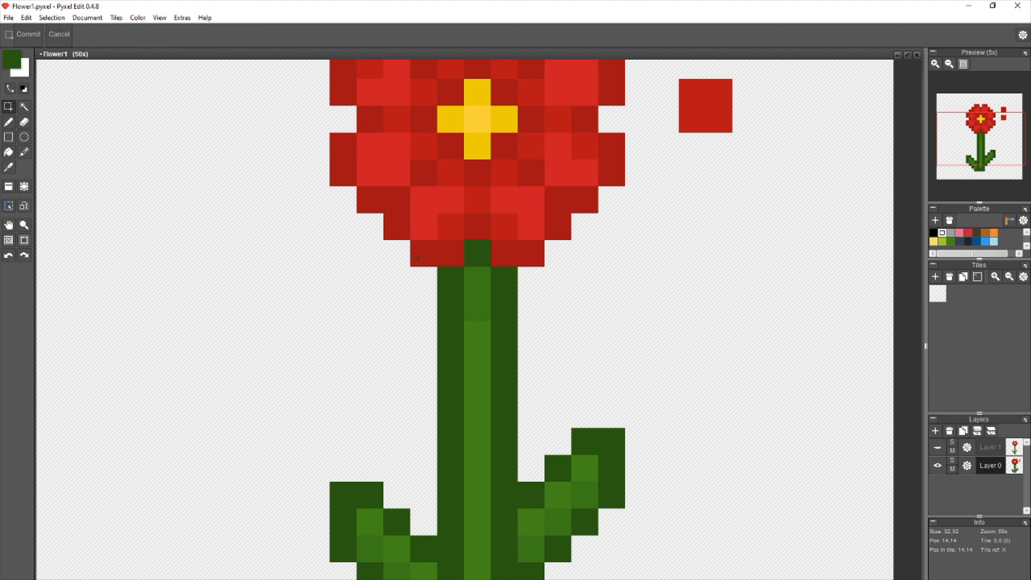
left_click_drag(422, 251, 526, 349)
left_click(526, 350)
key("b")
left_click(480, 301)
key("ctrl+z")
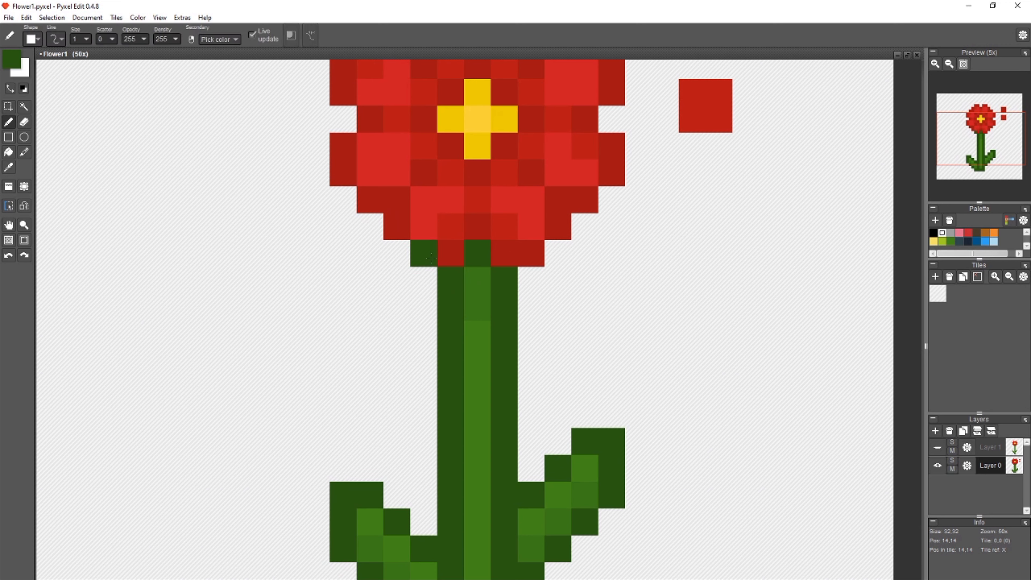
key("m")
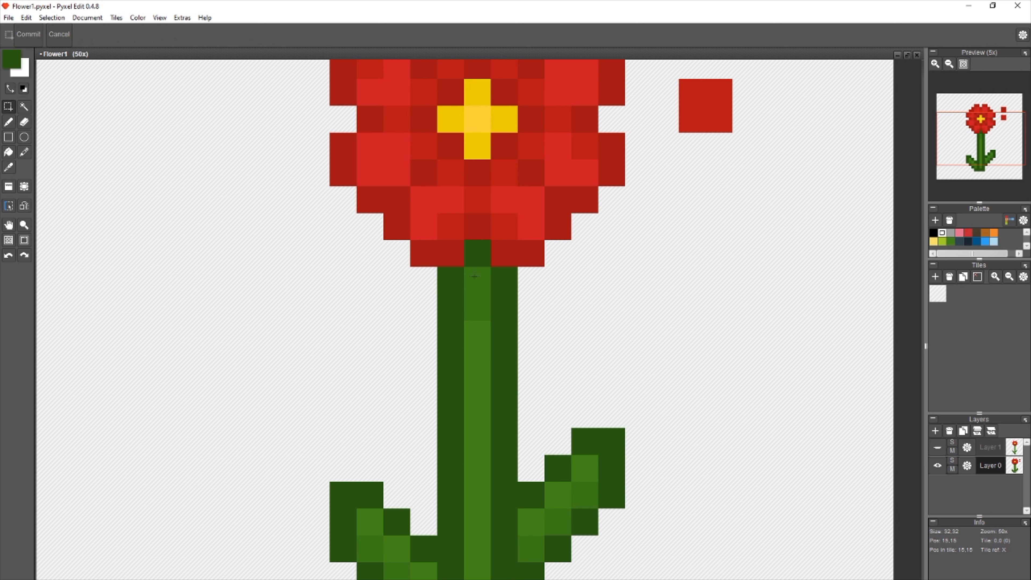
key("b")
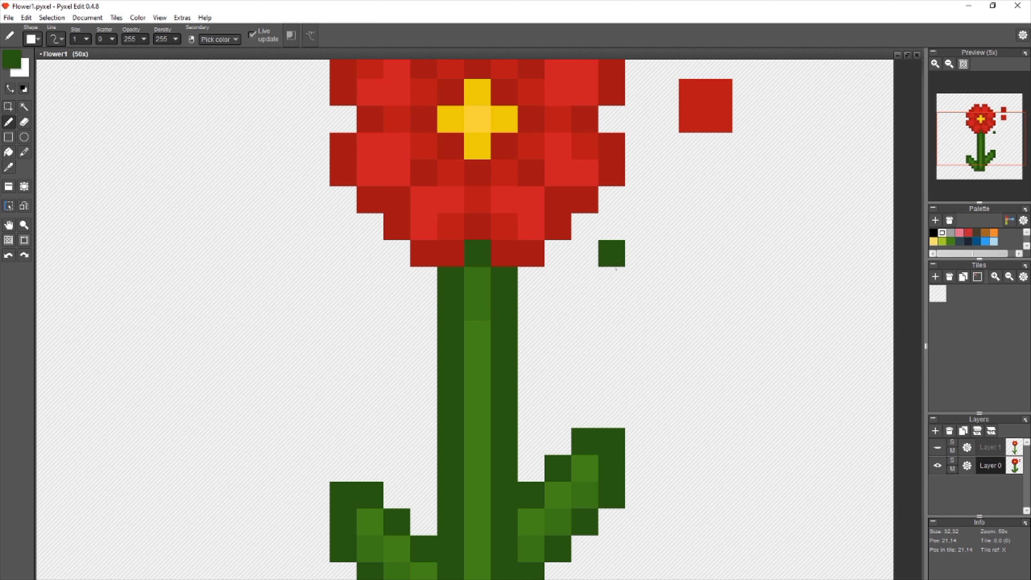
- Delete the two red color swatches beside the flower and save the file
key("m")
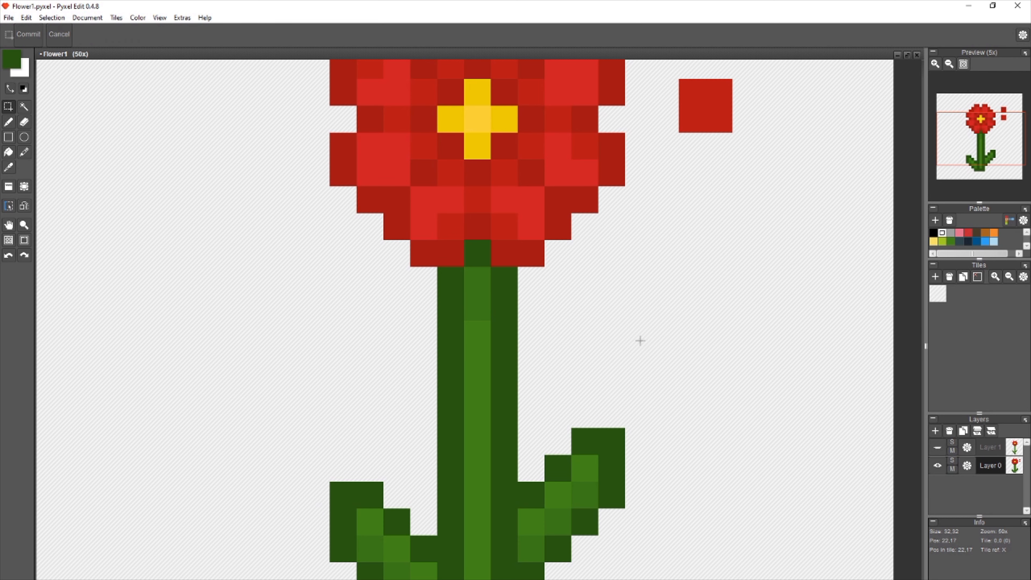
scroll(640, 341, "down", 5)
scroll(659, 315, "down", 4)
scroll(653, 356, "up", 4)
left_click_drag(672, 215, 655, 286)
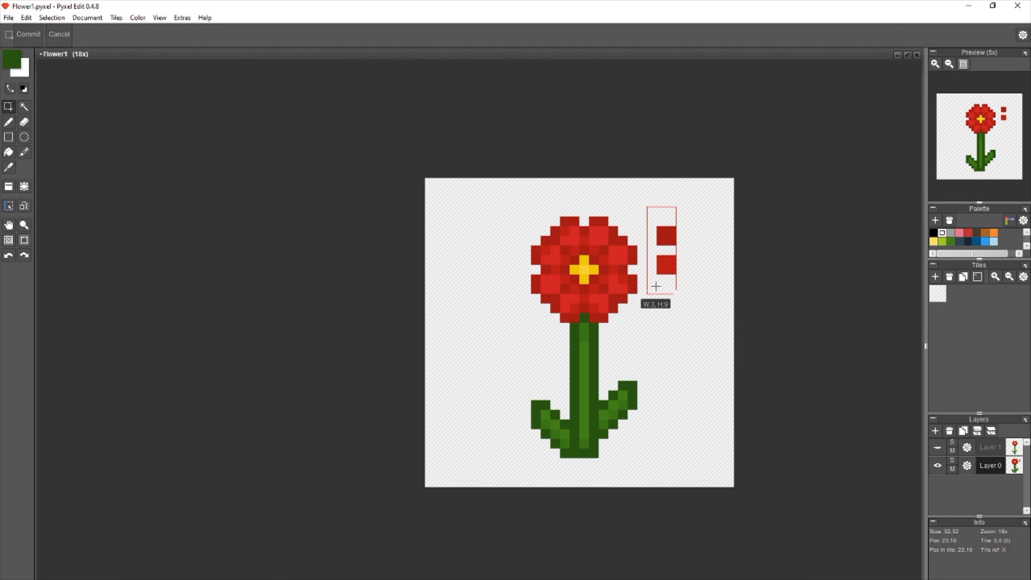
key("Delete")
key("ctrl+d")
key("ctrl+s")
scroll(671, 336, "down", 7)
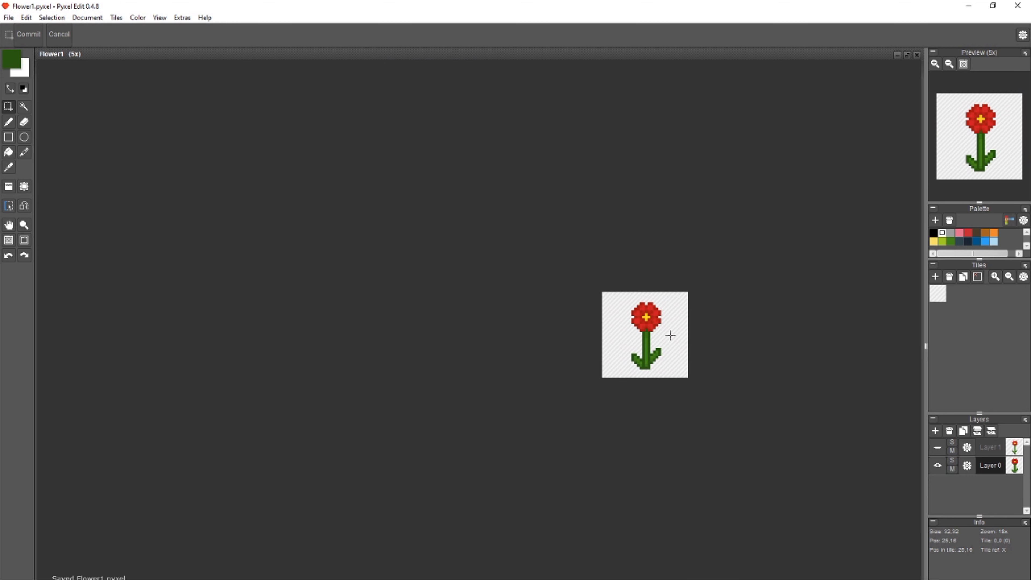
- Inspect the whole flower at 1x zoom and examine the pixels around its yellow center up close
scroll(671, 336, "down", 4)
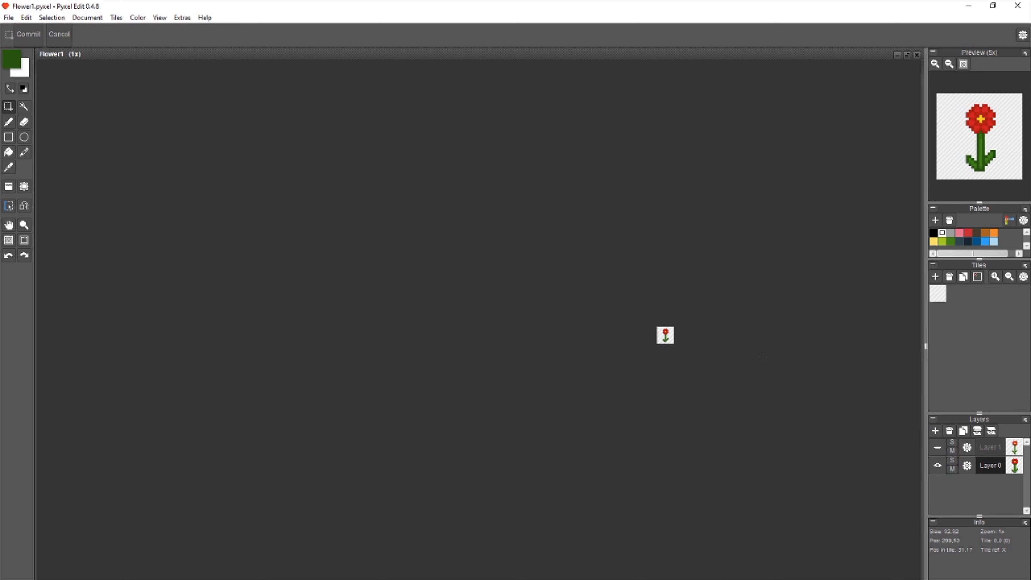
scroll(674, 327, "up", 1)
scroll(670, 327, "up", 8)
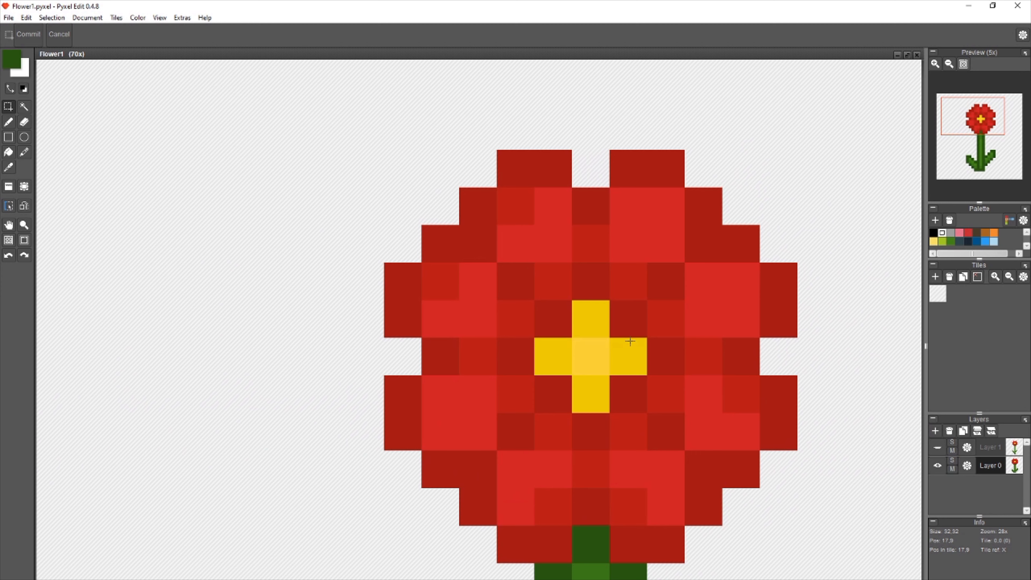
left_click(554, 318)
left_click(627, 321)
left_click(627, 392)
left_click(556, 390)
- Try enlarging the flower's center by filling the dark red pixels around the cross with the sampled darker yellow
key("i")
left_click(591, 311)
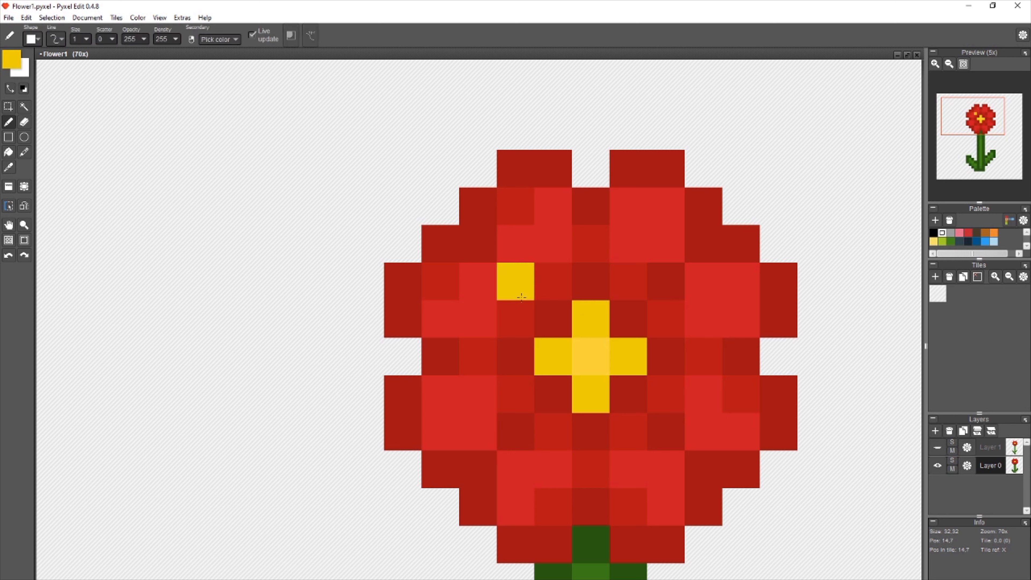
key("s")
left_click(547, 321)
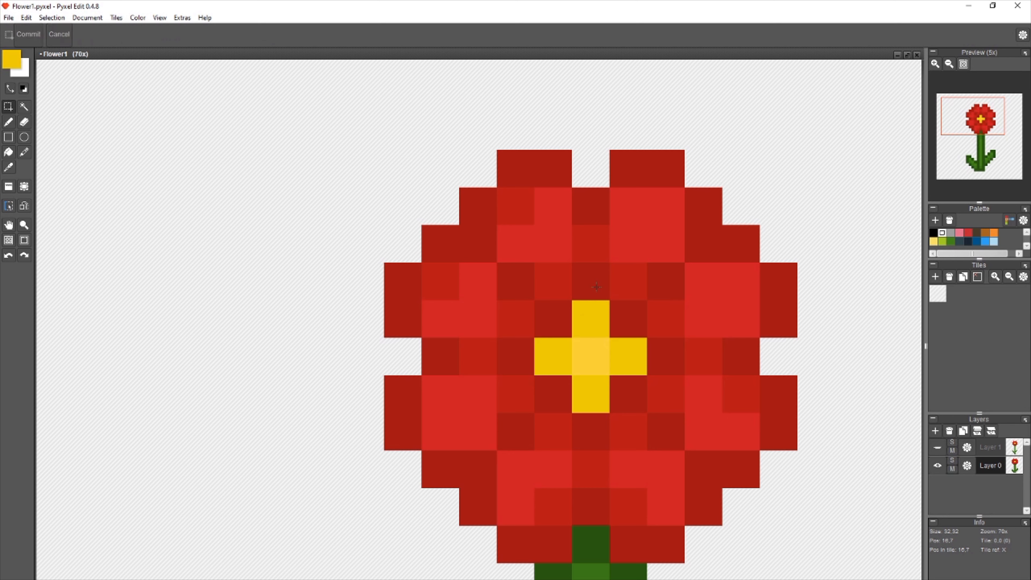
left_click(579, 313)
key("b")
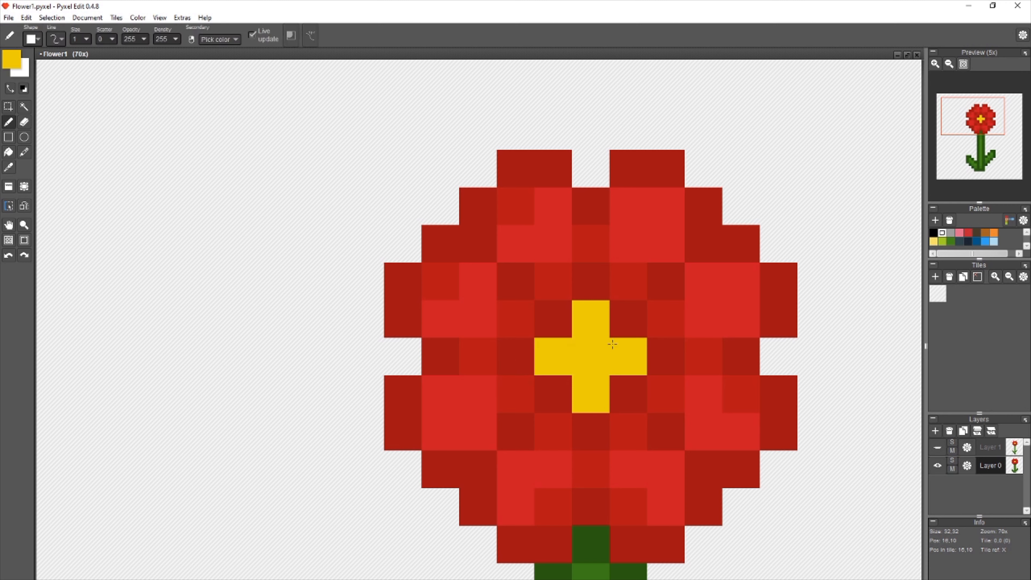
left_click(553, 319)
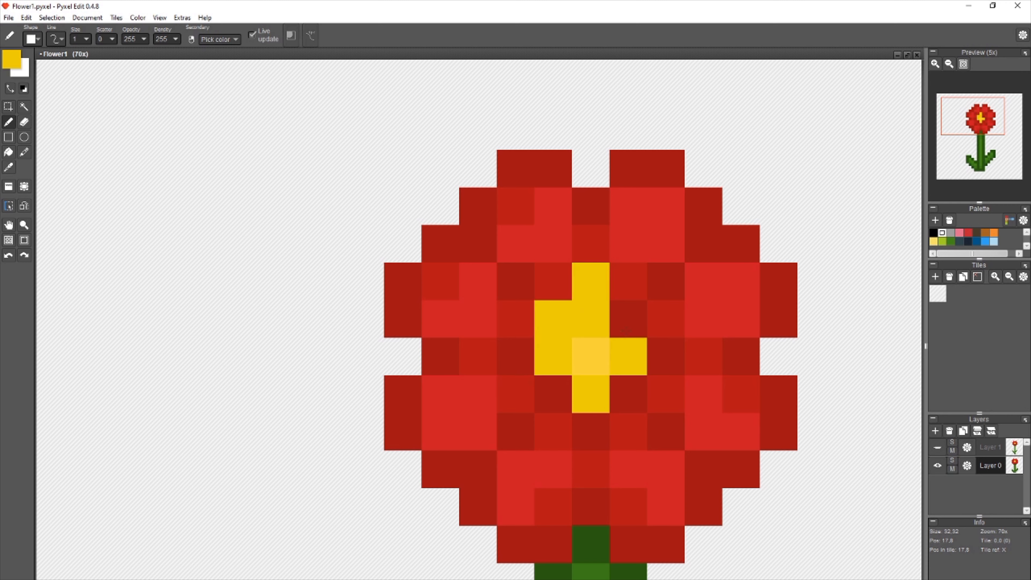
left_click_drag(628, 319, 667, 357)
left_click_drag(628, 395, 591, 432)
left_click(548, 390)
left_click(515, 357)
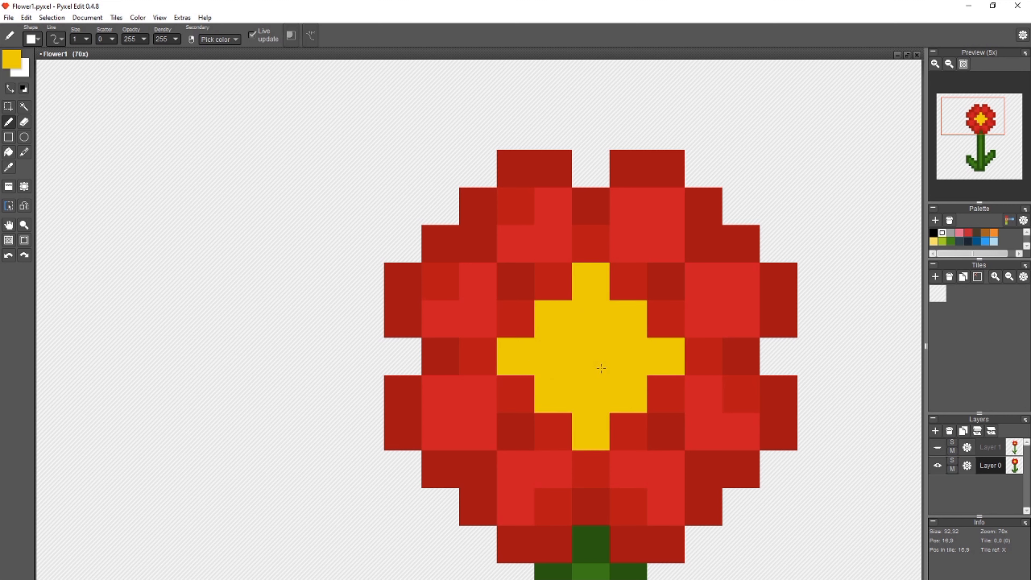
- Paint the four pixels around the middle of the enlarged center light yellow and its middle pixel darker yellow
left_click(591, 357, "alt")
left_click(553, 357)
left_click(591, 320)
left_click(590, 394)
left_click(628, 357)
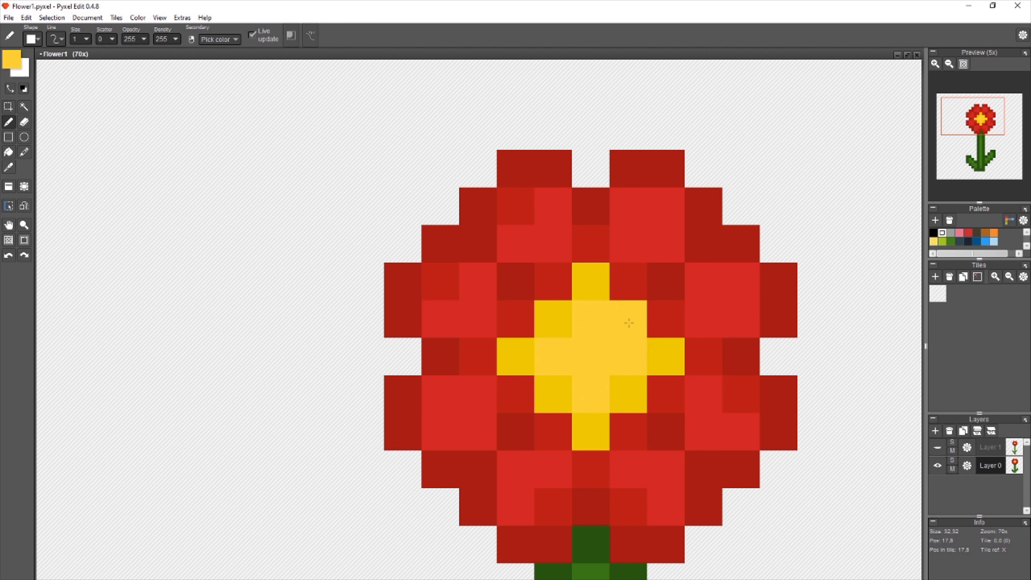
left_click(628, 319, "alt")
left_click(591, 357)
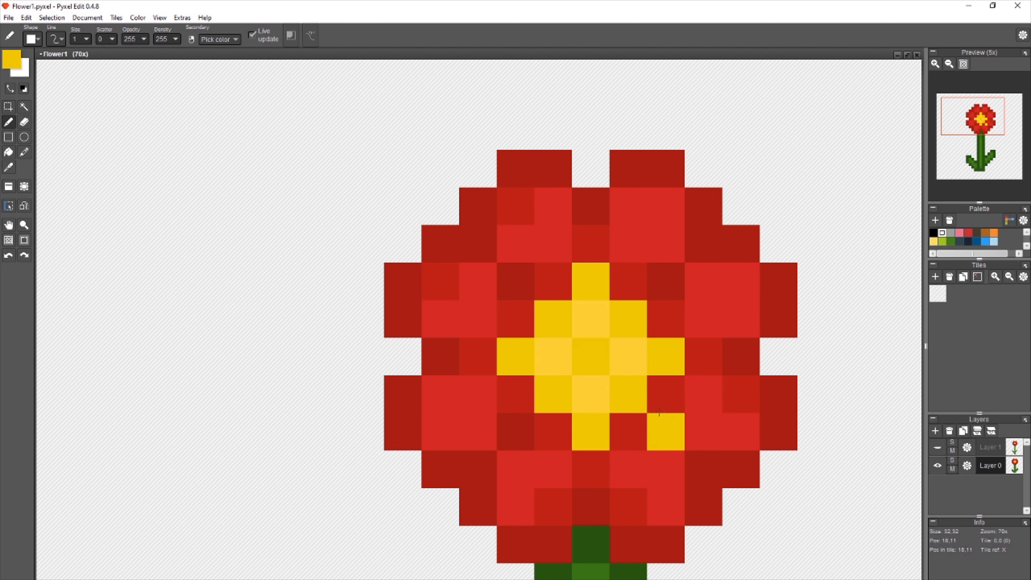
- Undo the enlargement and recoloring of the flower's yellow center, restoring the small cross
left_click(642, 374, "alt")
scroll(715, 400, "down", 10)
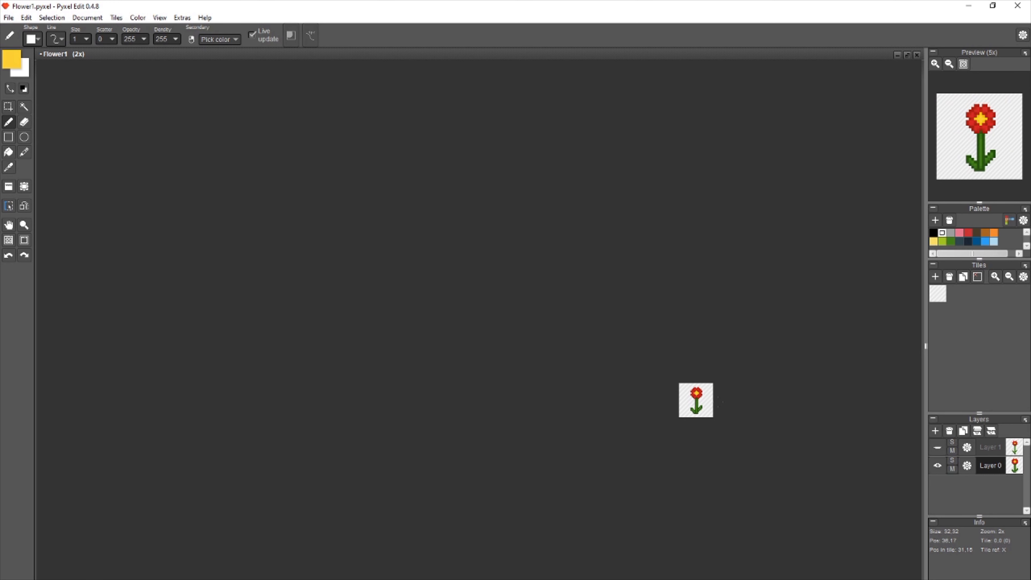
scroll(717, 401, "down", 1)
key("space")
left_click_drag(779, 406, 641, 386)
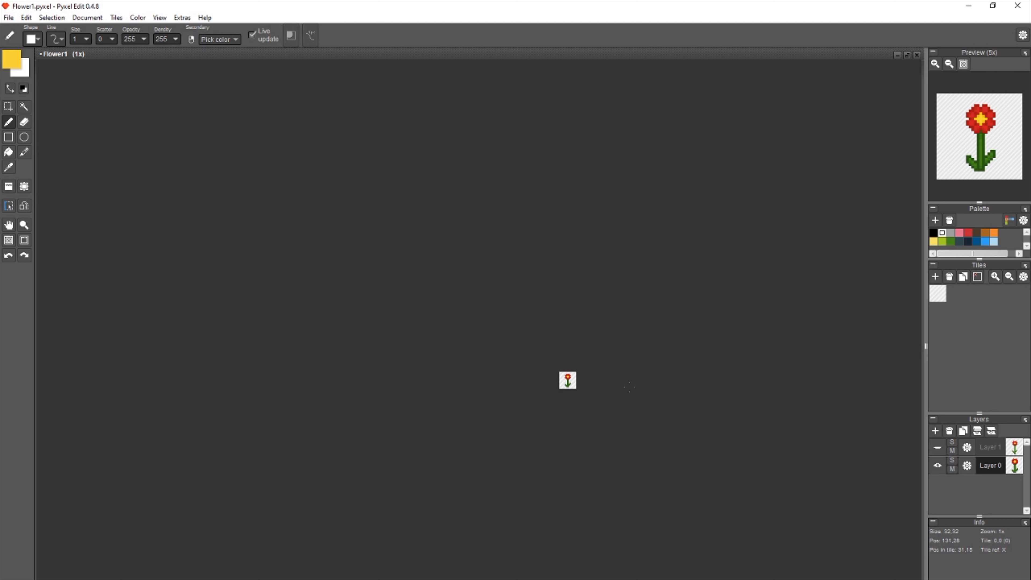
key("ctrl+z")
scroll(568, 379, "up", 10)
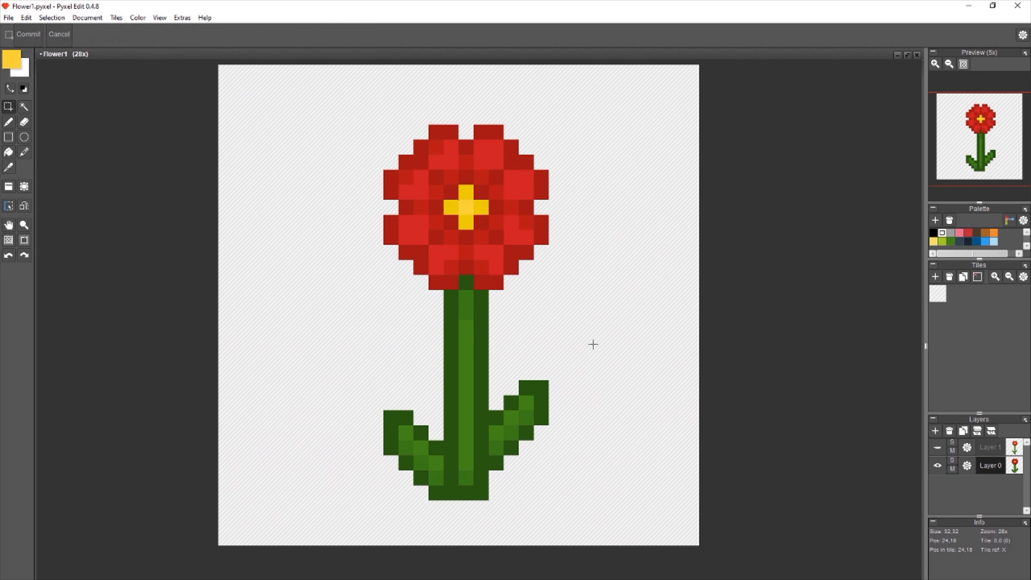
key("ctrl+s")
left_click_drag(552, 93, 371, 312)
key("ctrl+d")
scroll(552, 358, "down", 2)
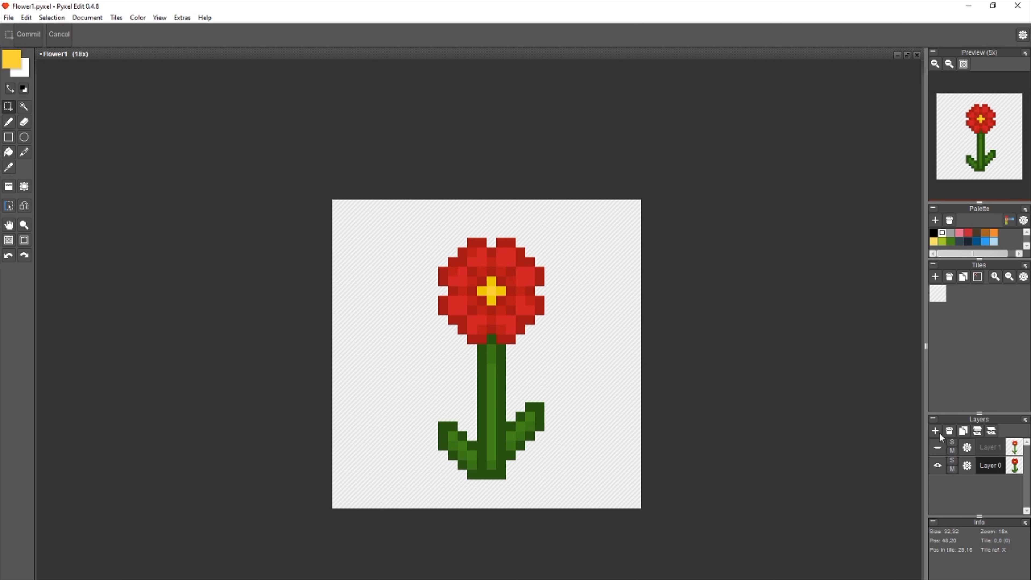
left_click_drag(593, 228, 381, 486)
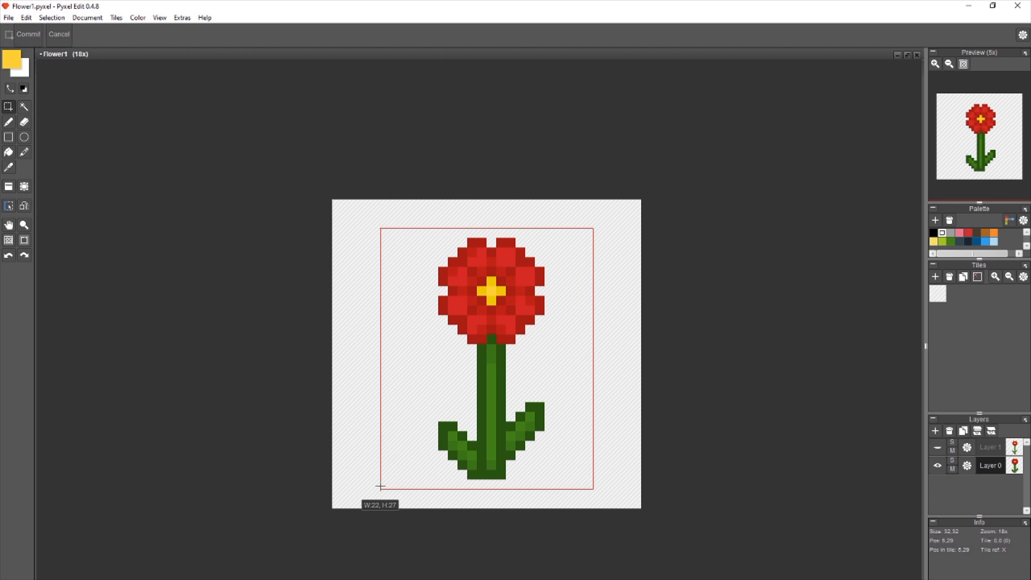
- Hide Layer 0, show Layer 1 and examine the original flower's stem, leaves and head
left_click(937, 465)
left_click(938, 447)
left_click_drag(419, 228, 553, 486)
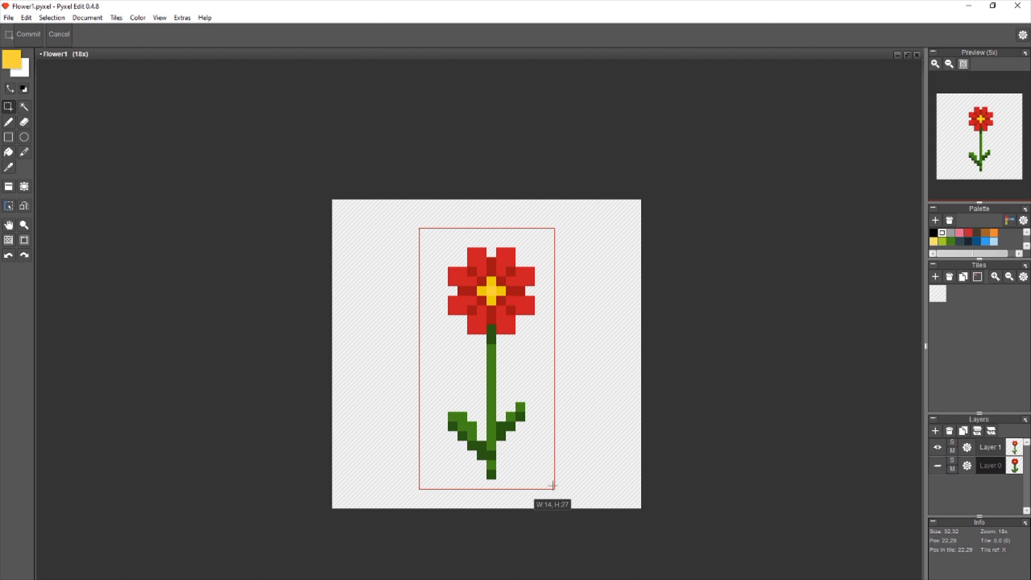
left_click_drag(553, 486, 553, 485)
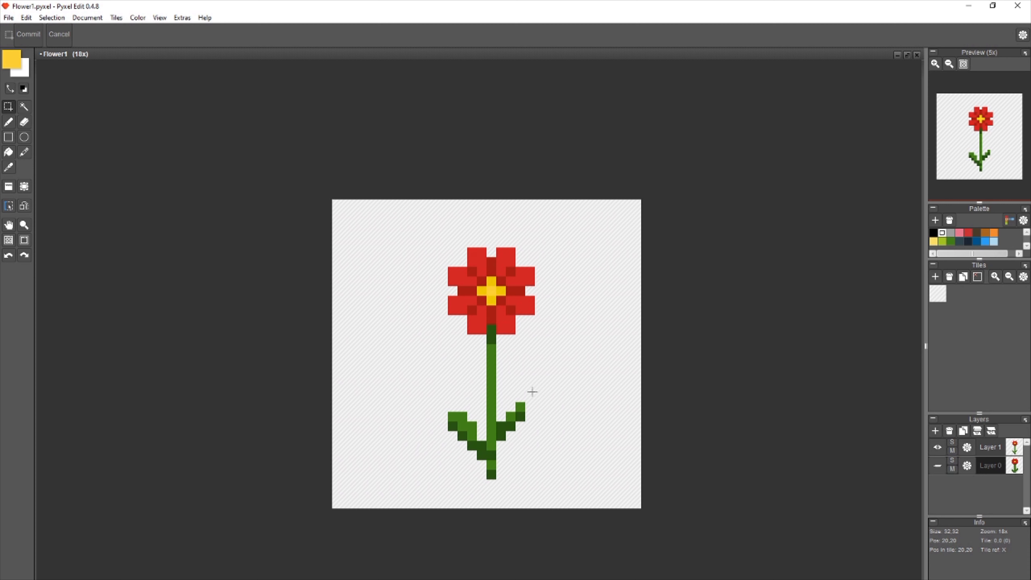
left_click_drag(488, 345, 494, 385)
left_click_drag(534, 374, 498, 450)
left_click(402, 239)
left_click_drag(429, 228, 534, 328)
left_click_drag(448, 249, 527, 328)
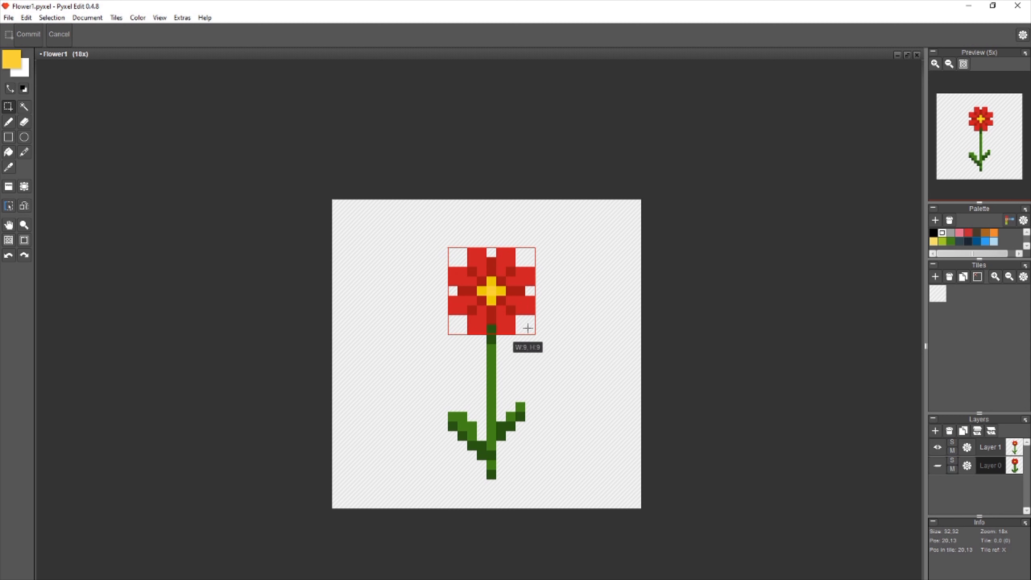
left_click_drag(528, 328, 528, 328)
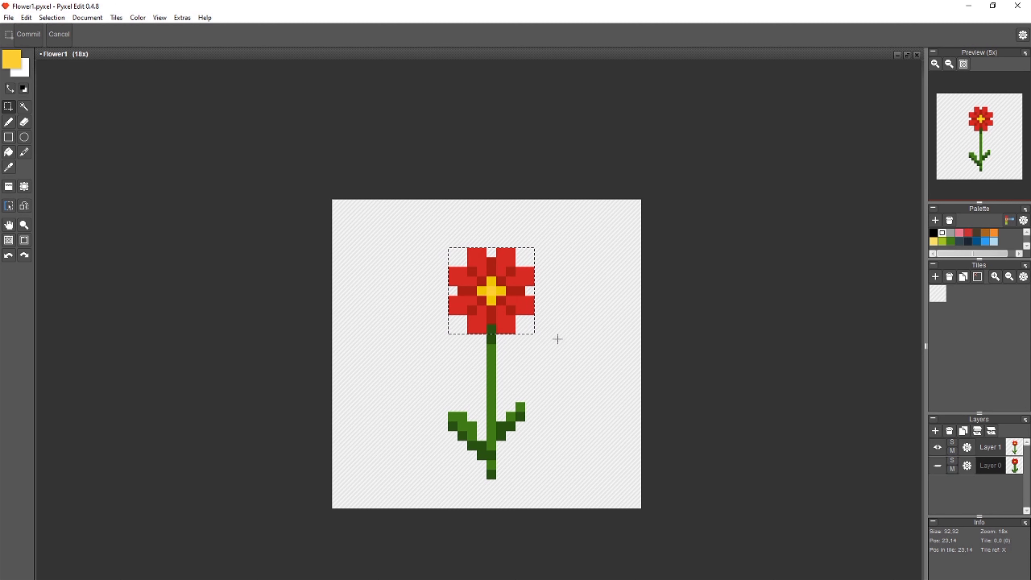
- Deselect the flower head and switch the visible layer from Layer 1 back to Layer 0
left_click(558, 340)
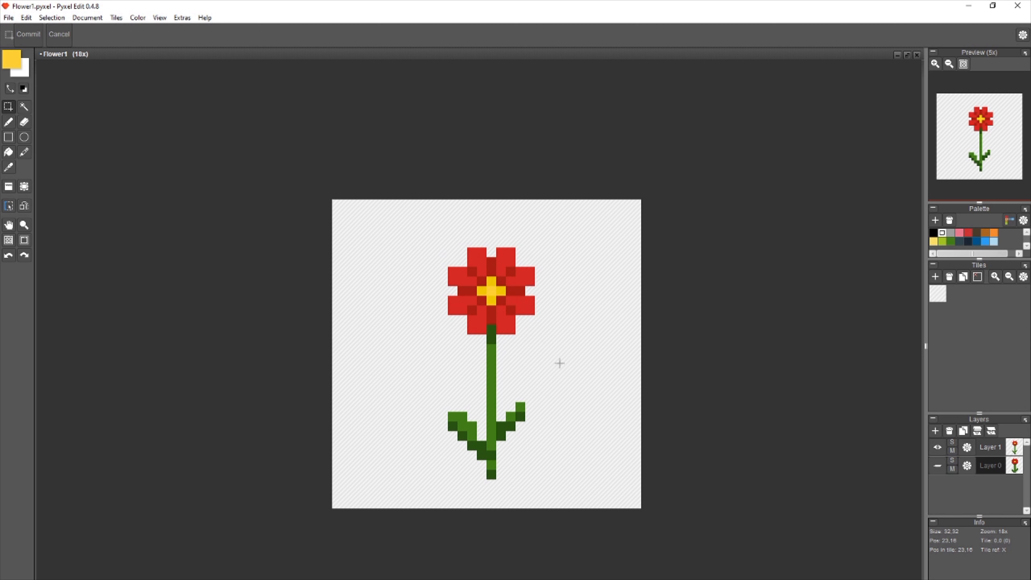
left_click(937, 465)
left_click(937, 447)
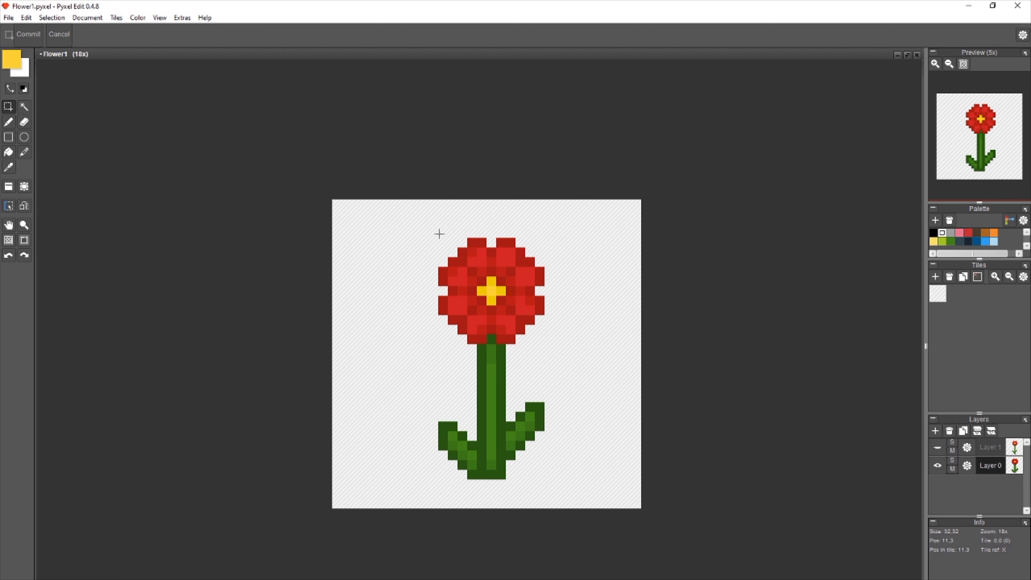
- Try moving the flower head and upper stem up two pixels, and select the lower stem with its leaves
left_click_drag(399, 209, 554, 383)
left_click_drag(476, 326, 479, 306)
left_click(477, 379)
left_click_drag(560, 371, 403, 485)
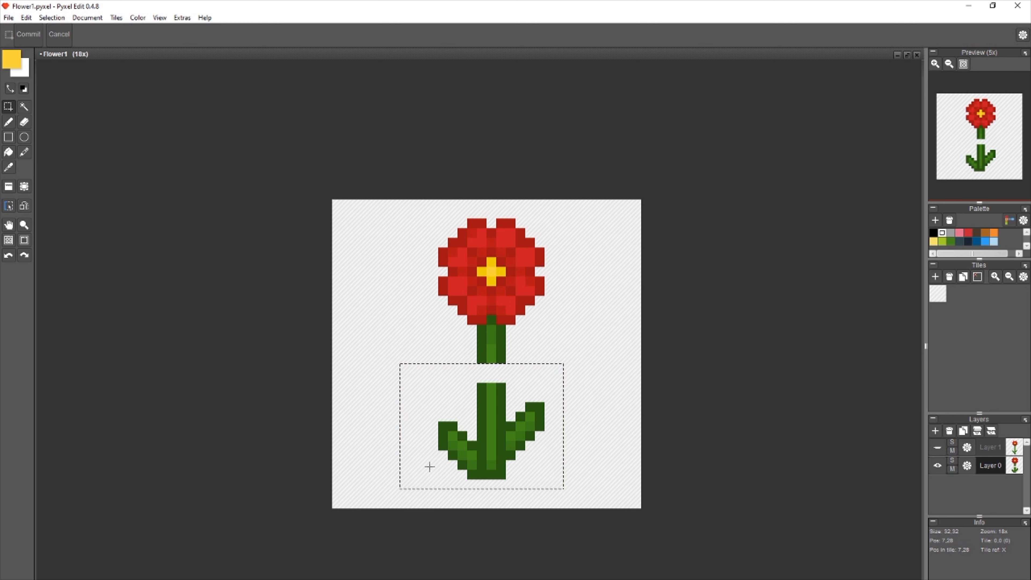
- Undo the upward move of the flower head and upper stem, and clear the selection
key("ctrl+z")
key("ctrl+z")
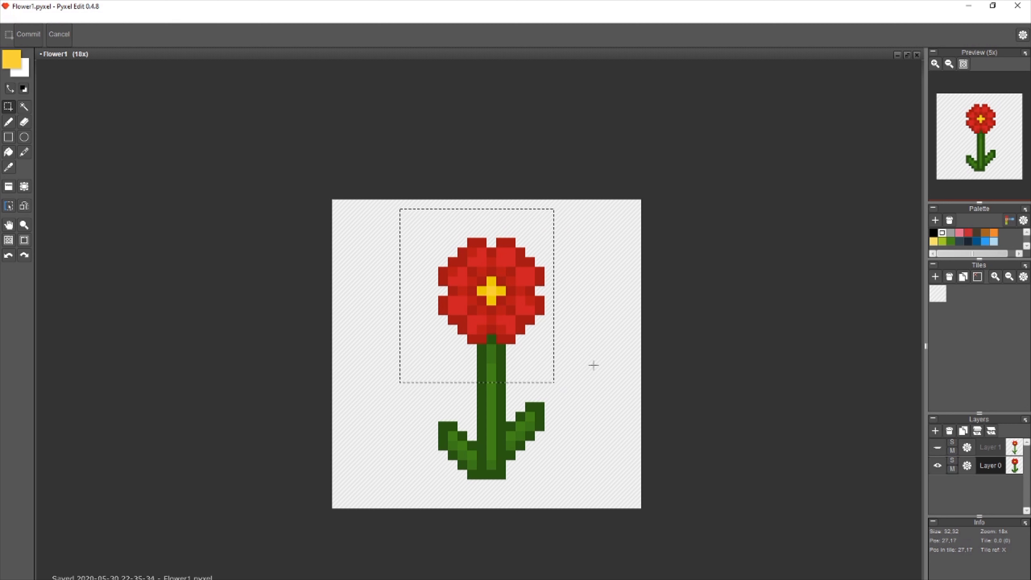
key("ctrl+z")
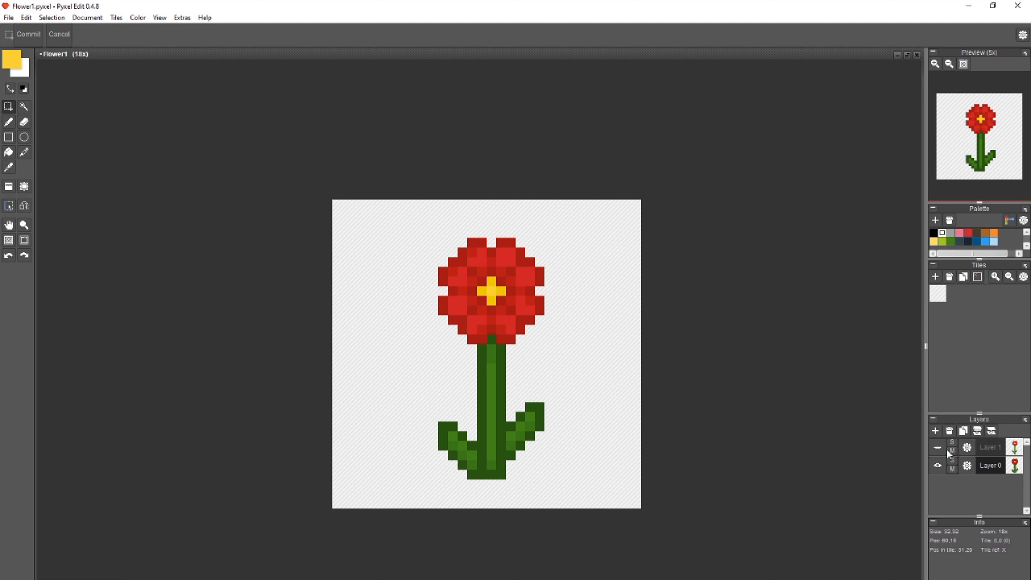
- Hide Layer 0, show Layer 1 and frame the whole original flower with a rectangular selection
left_click(937, 465)
left_click(938, 447)
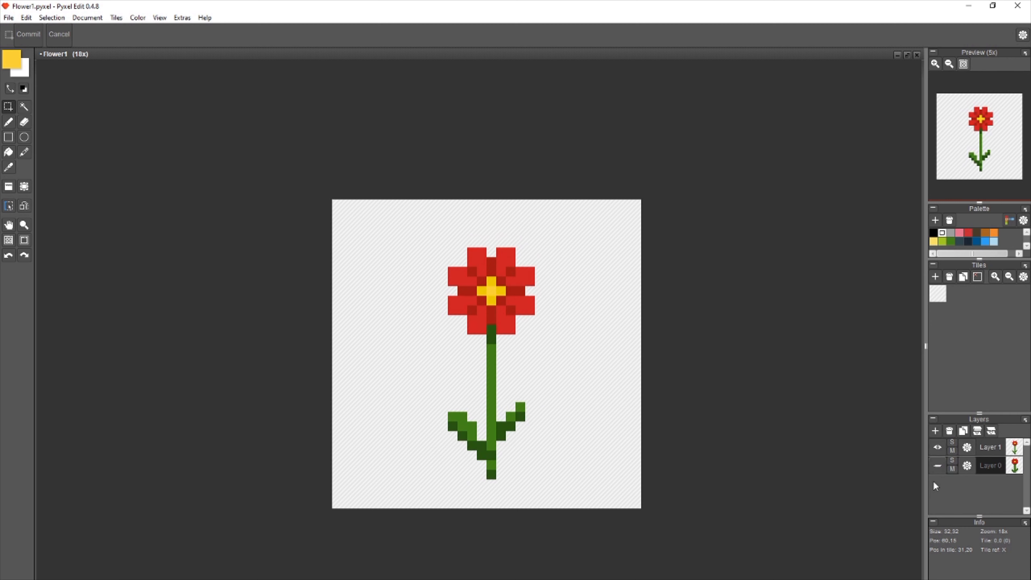
left_click_drag(472, 327, 614, 495)
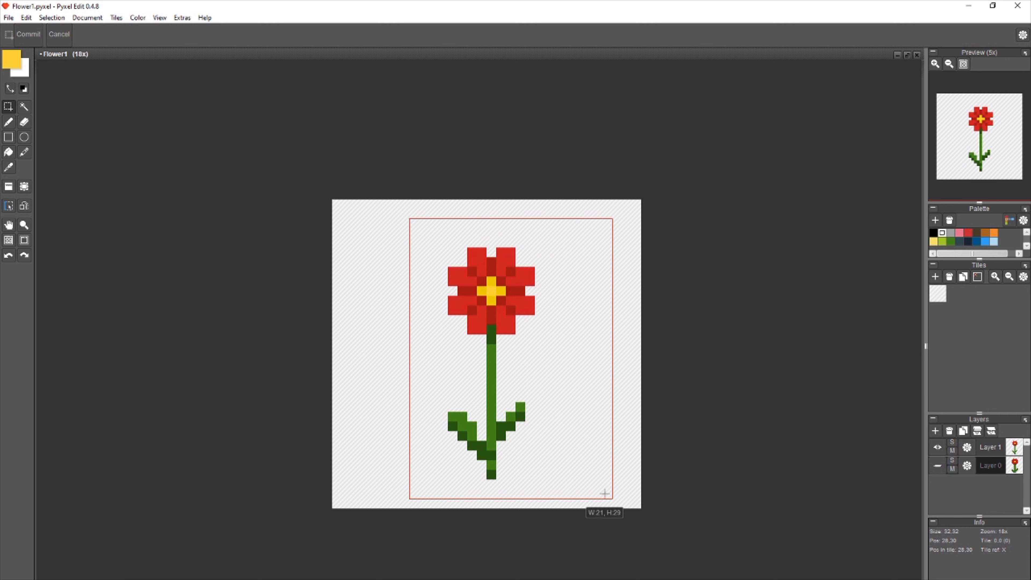
left_click(627, 472)
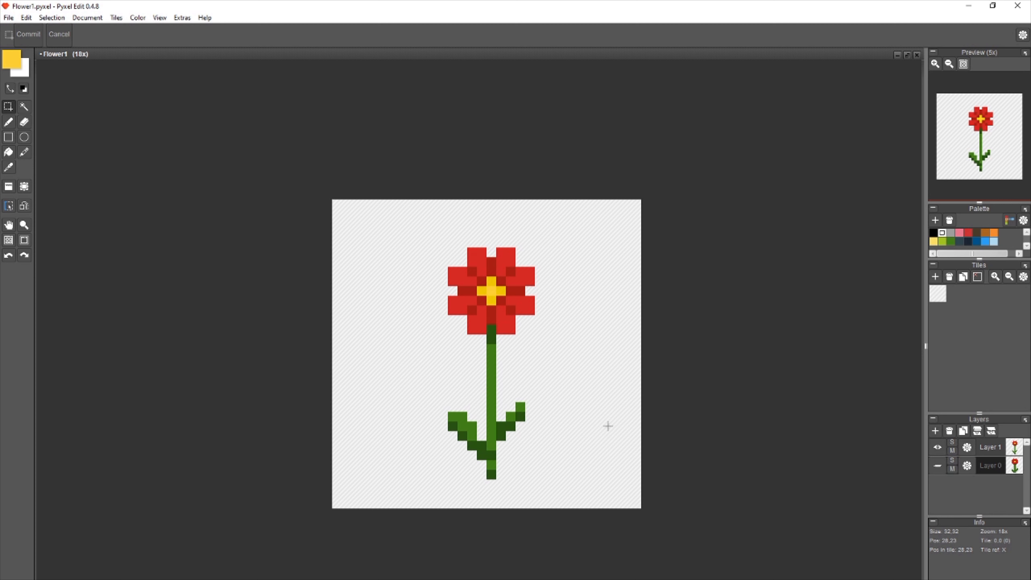
left_click_drag(554, 238, 416, 492)
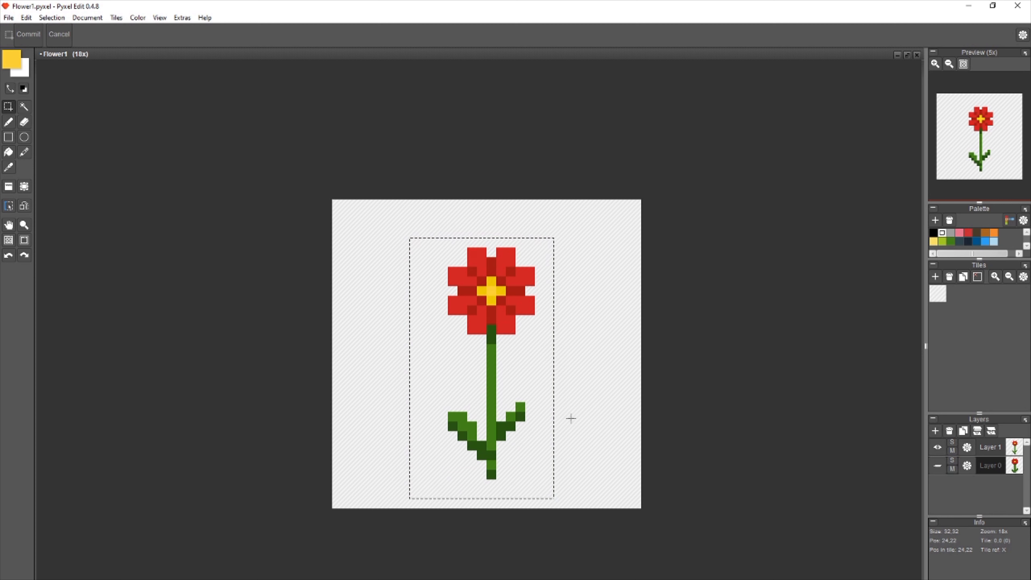